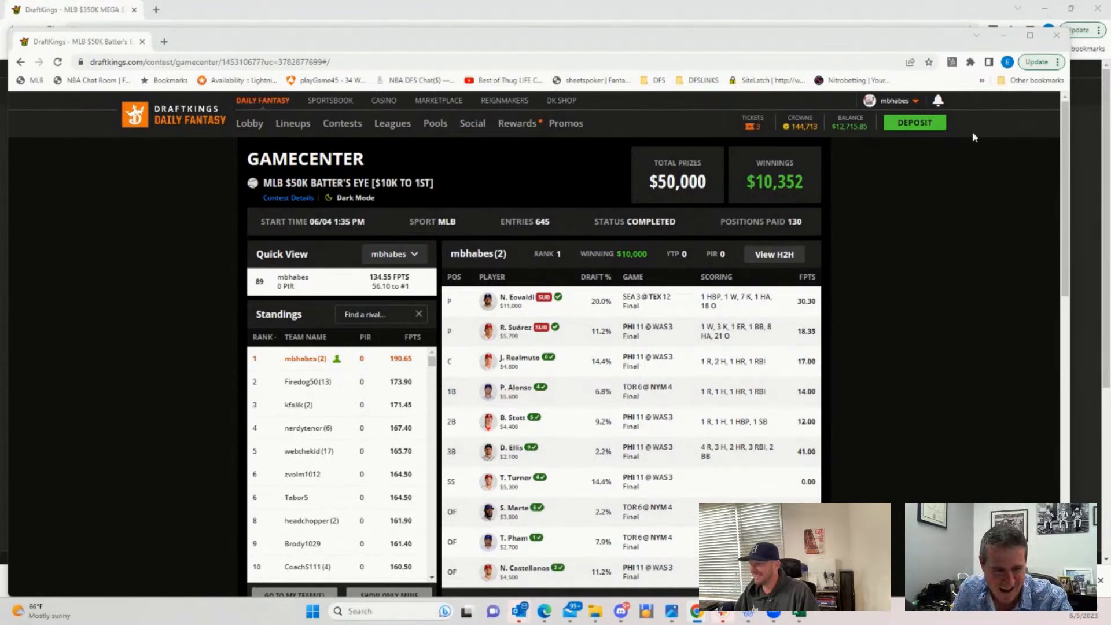
Review Aaron Nola's game log in the MLB $350K MEGA $8's contest and add him to the lineup as a pitcher.
click(1006, 40)
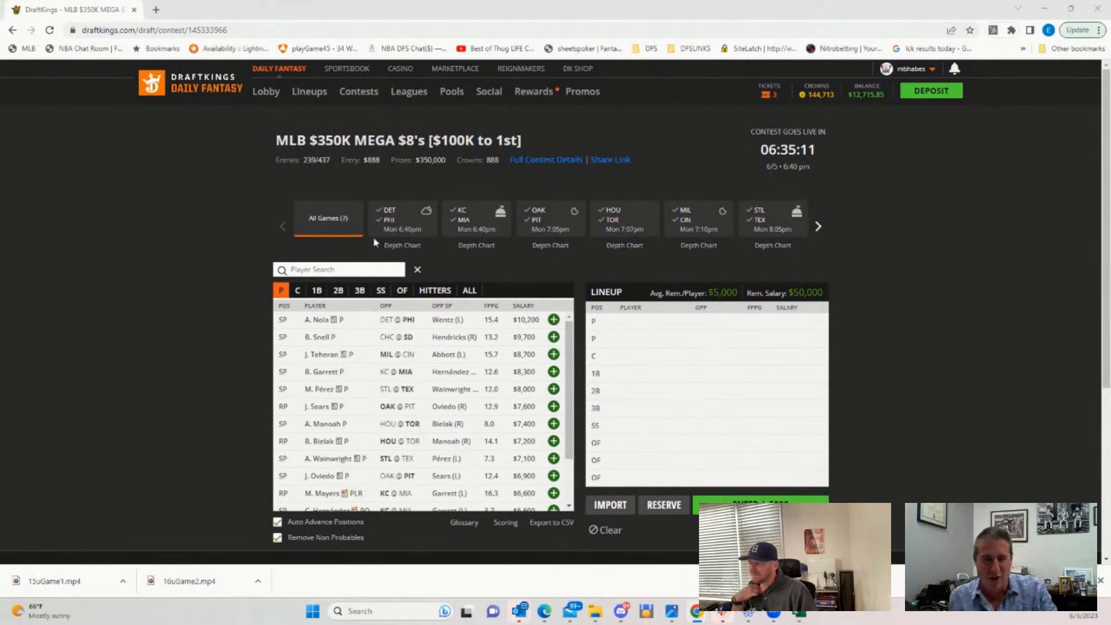
click(319, 321)
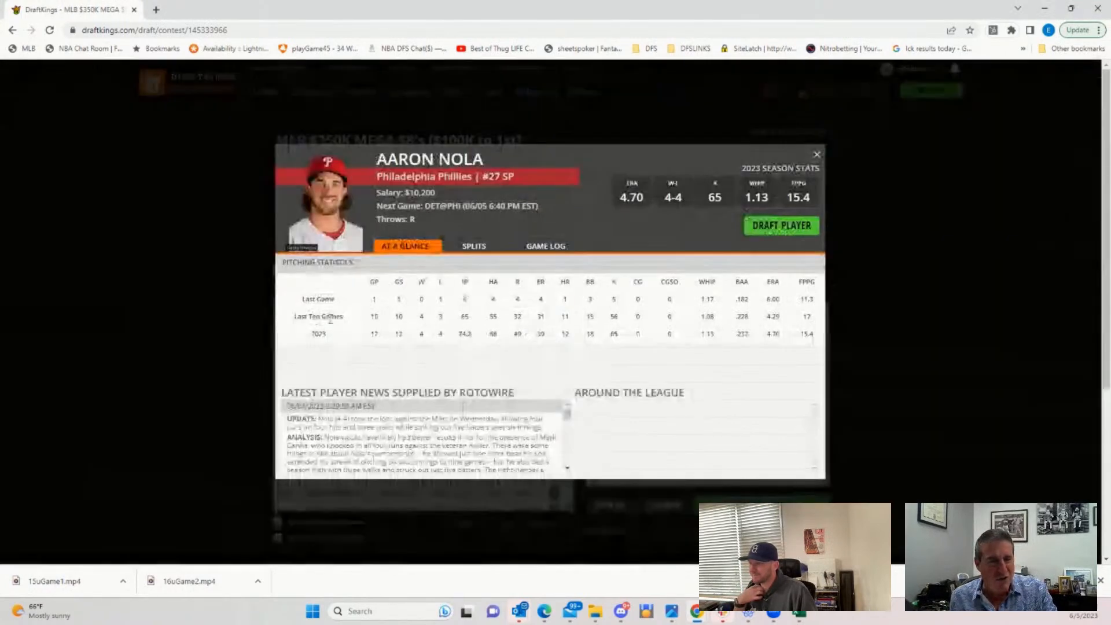
click(533, 248)
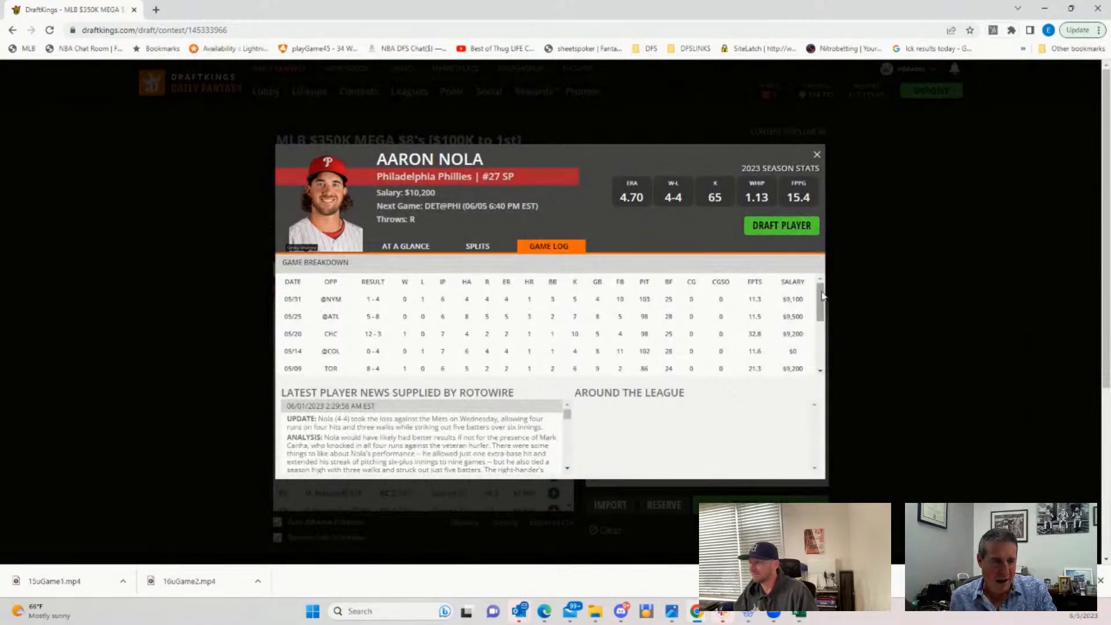
scroll(814, 313, down, 1)
scroll(815, 313, up, 2)
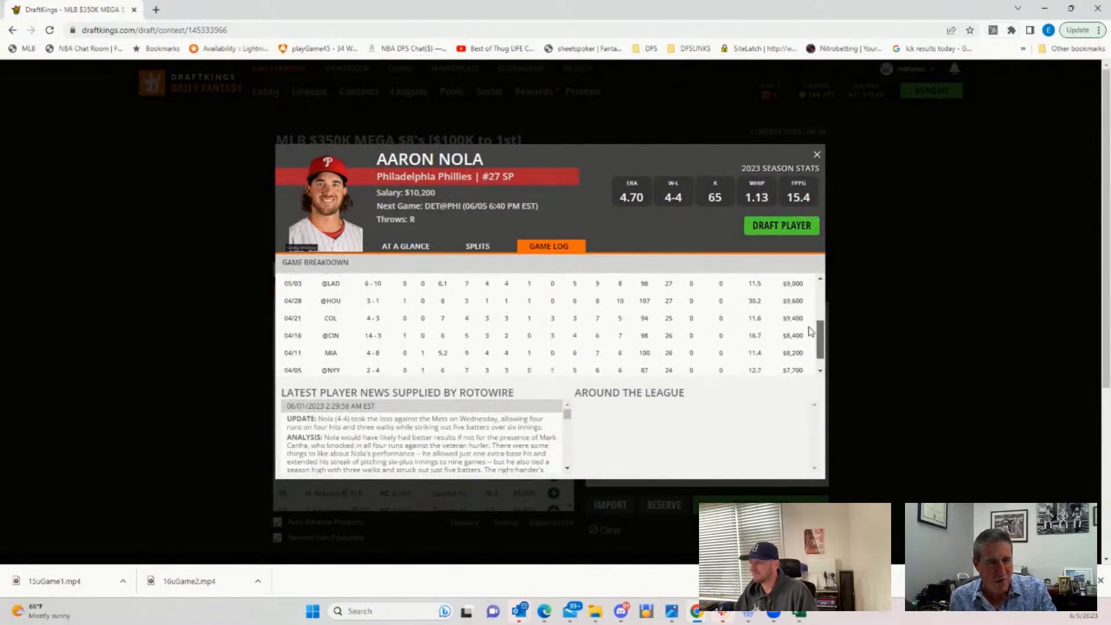
click(817, 154)
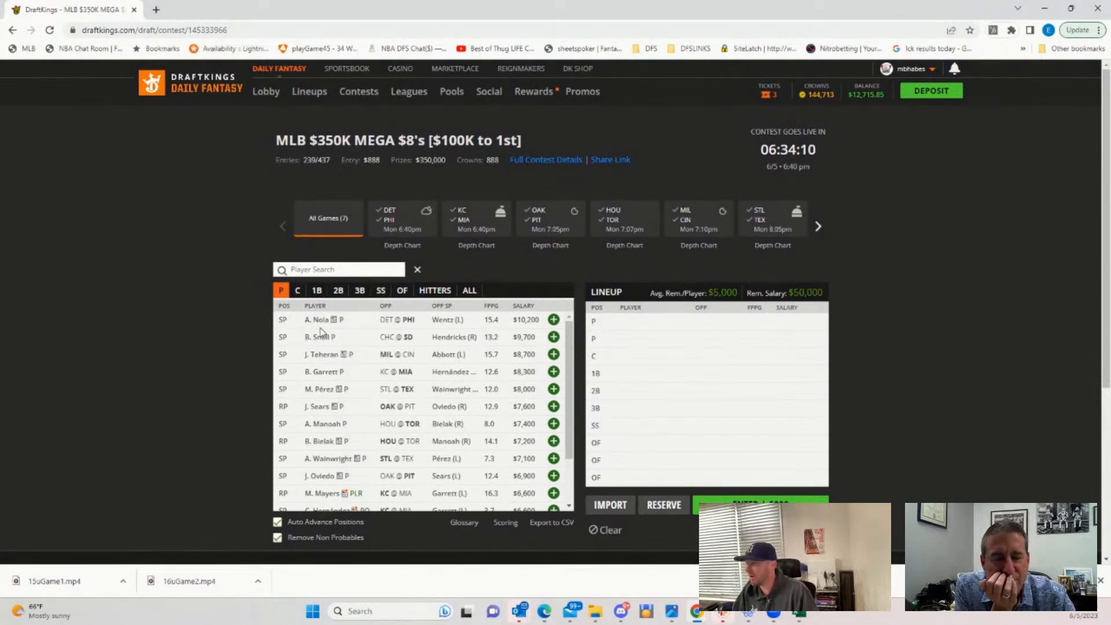
click(553, 320)
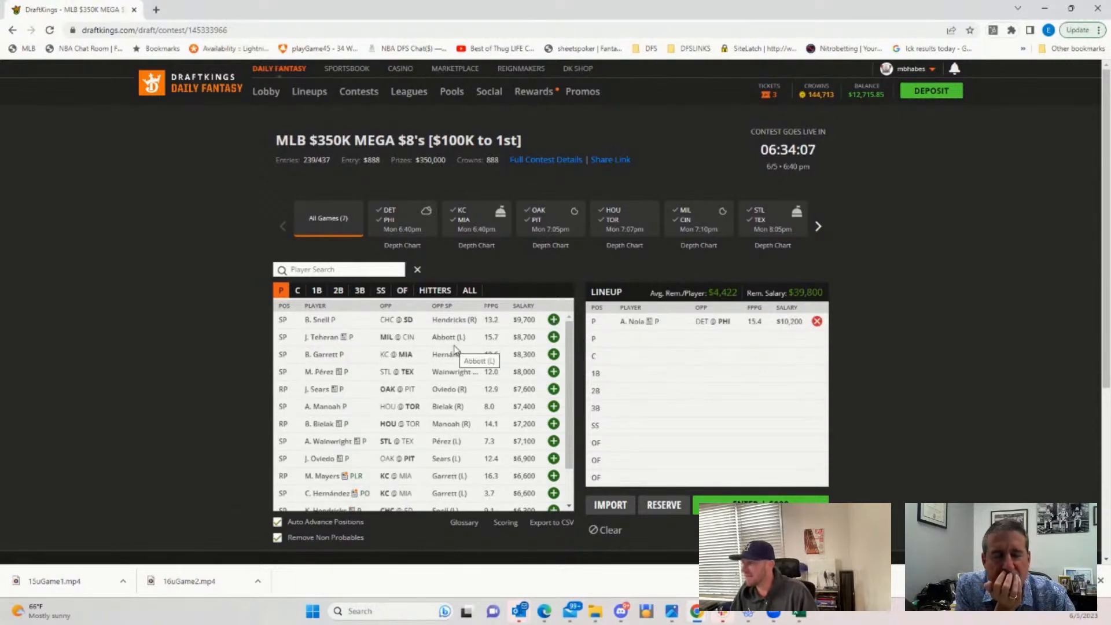
Filter the player pool to the DET @ PHI game, search for "el" and add D. Ellis at first base.
click(391, 223)
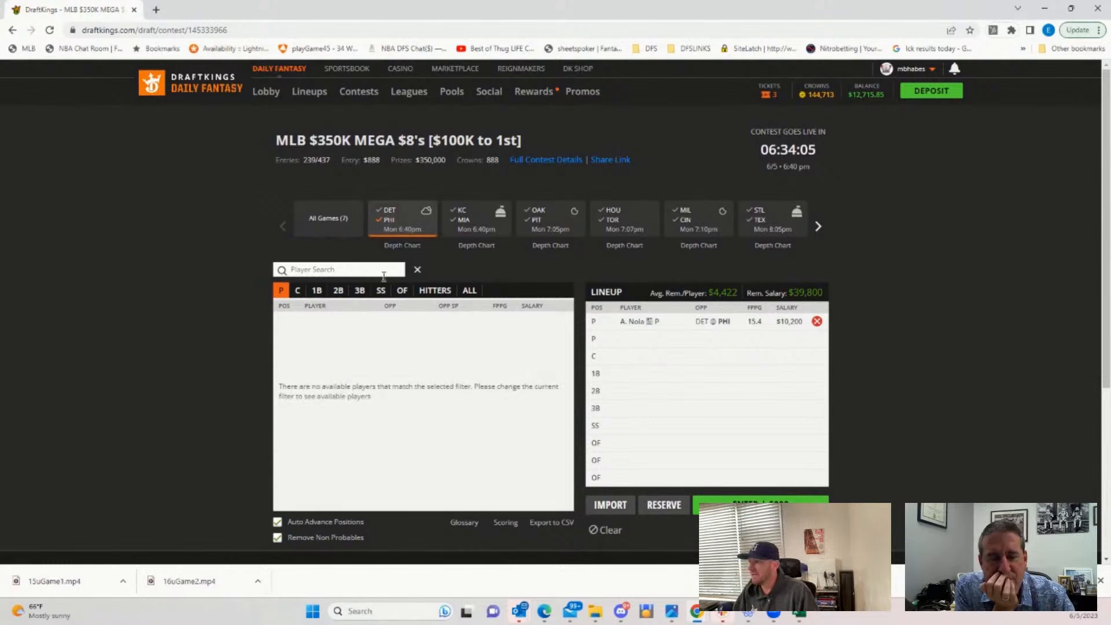
click(436, 290)
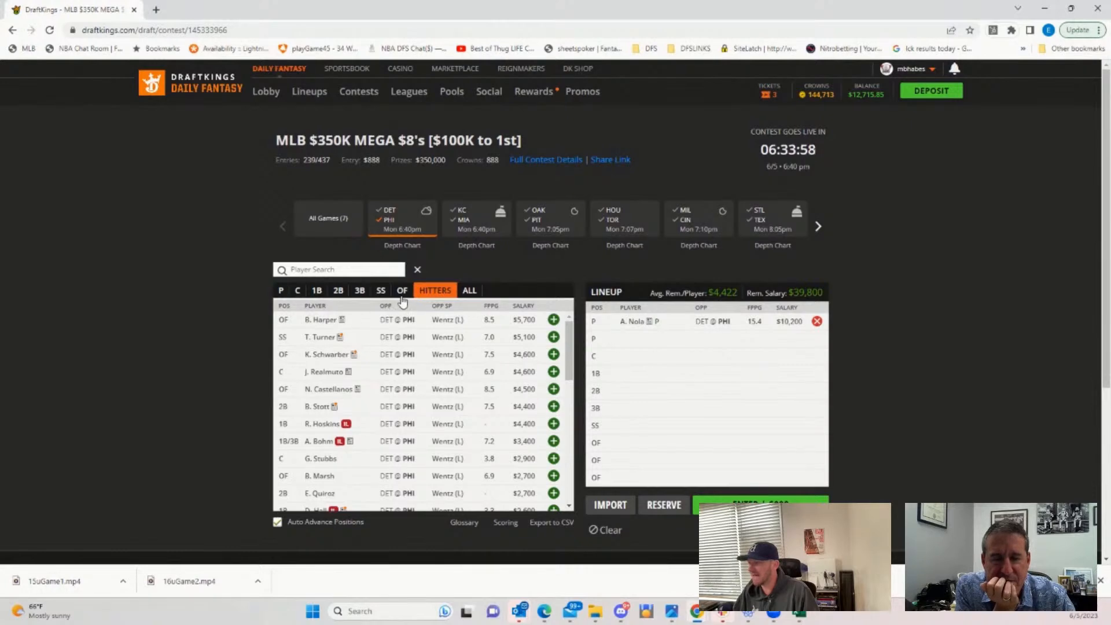
click(325, 269)
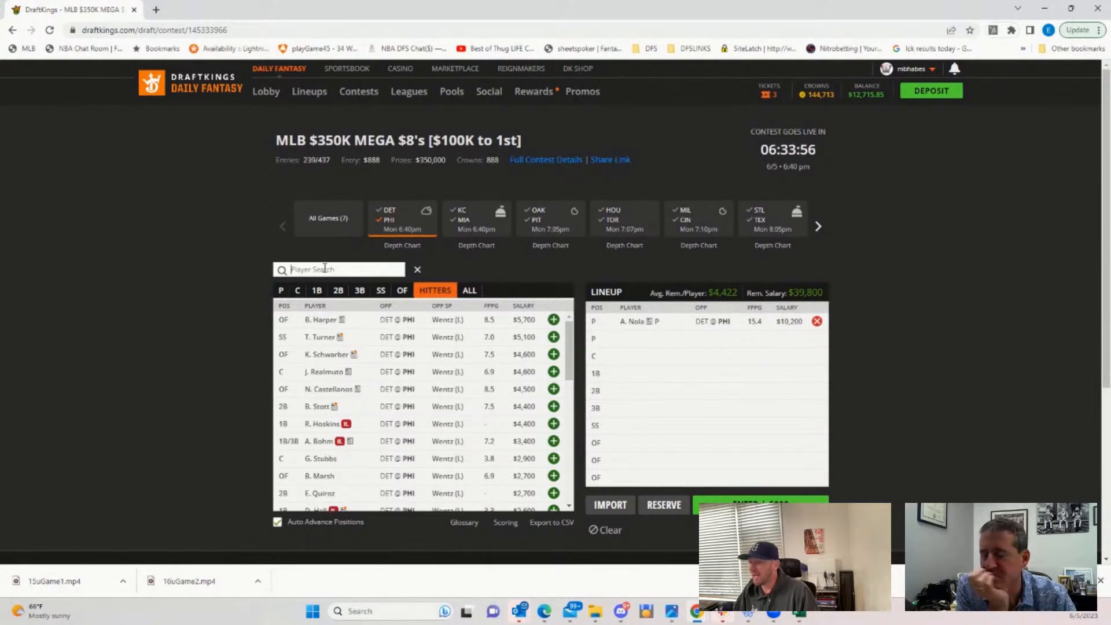
text(el)
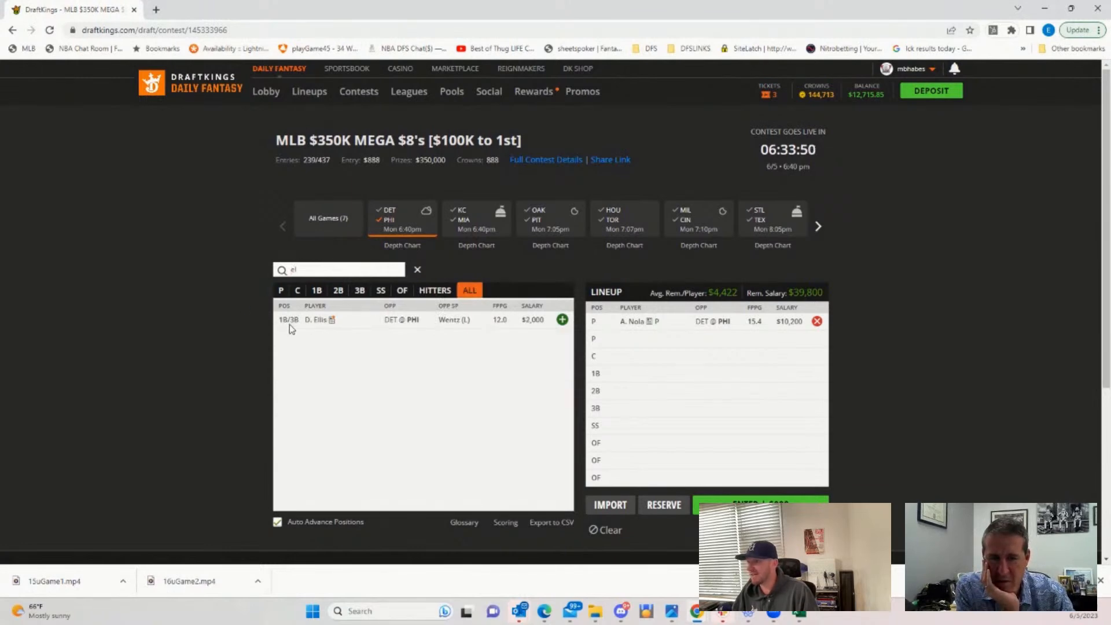
drag(288, 270, 315, 271)
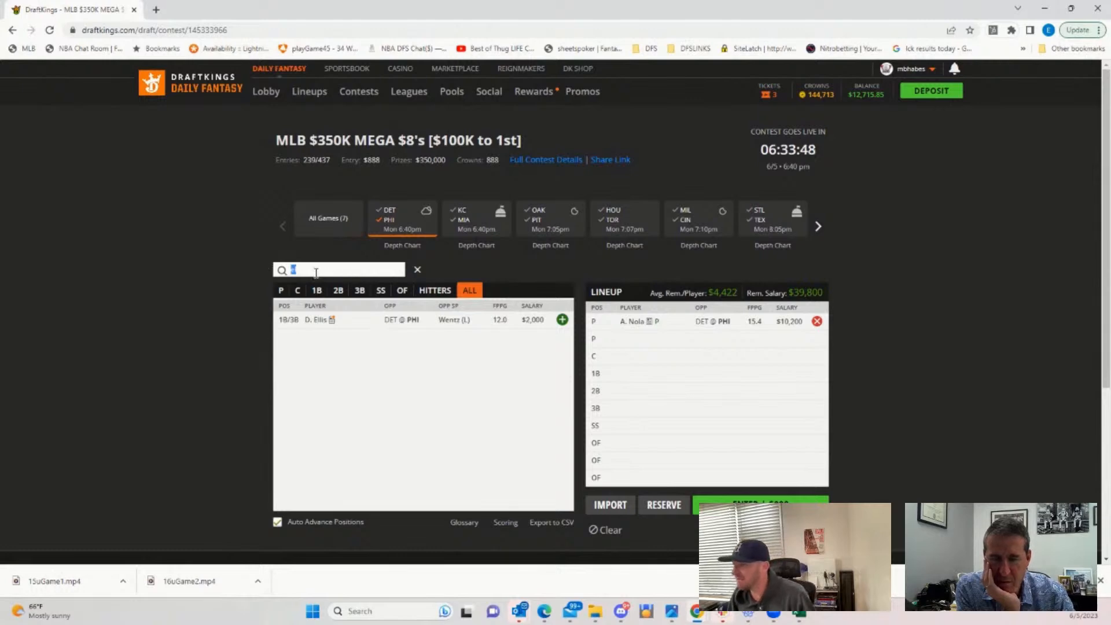
click(562, 319)
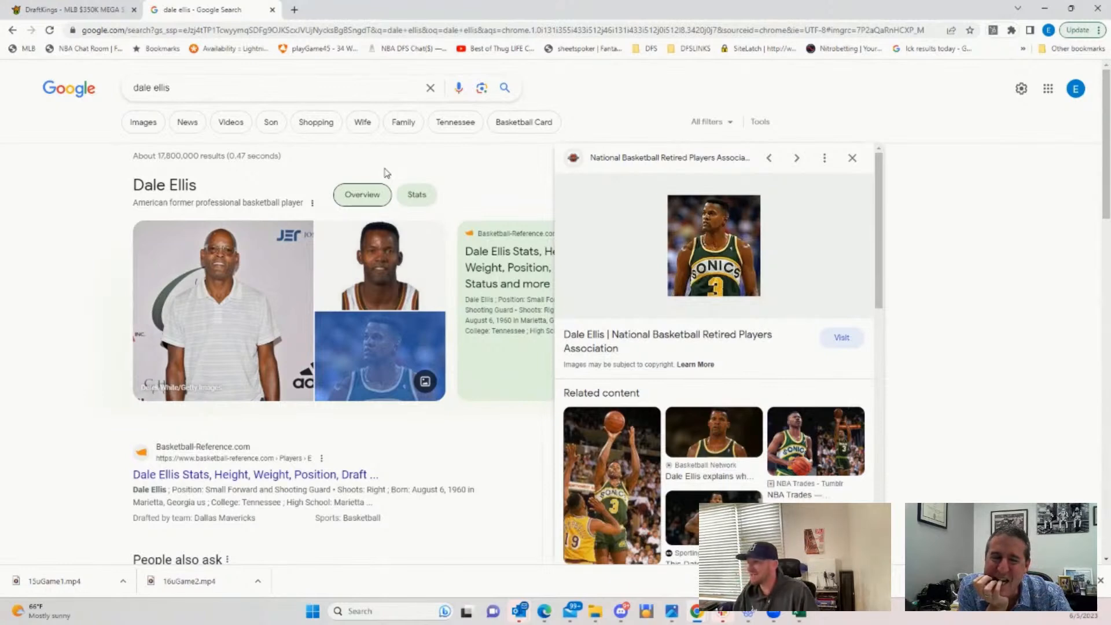
Look through the Google results for Dale Ellis, then return to the DraftKings lineup page.
scroll(909, 257, down, 4)
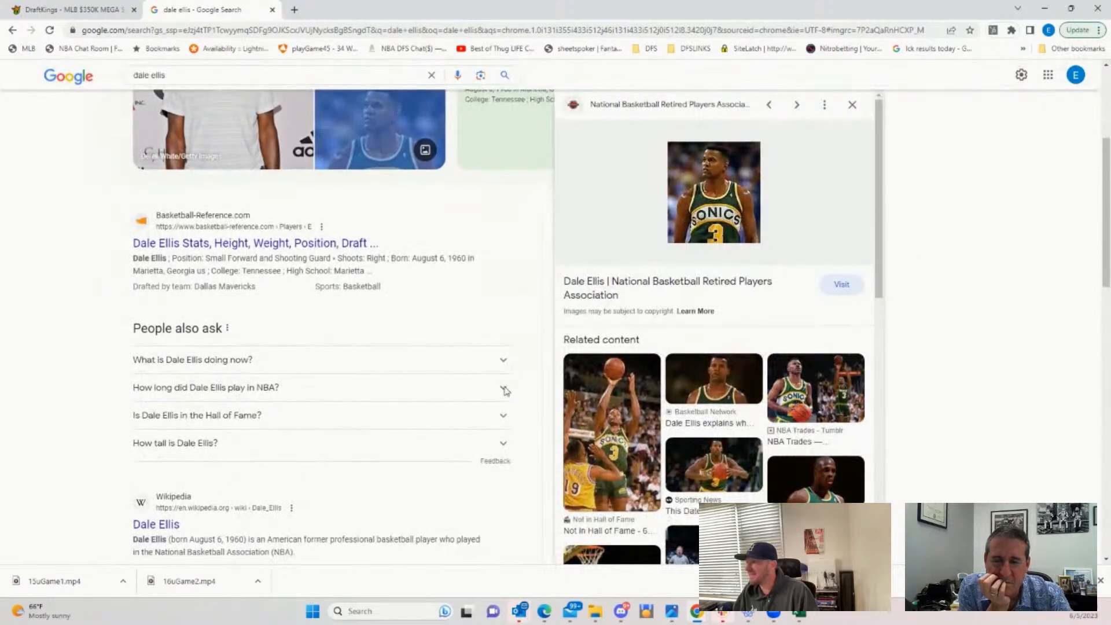
scroll(489, 409, down, 2)
scroll(490, 409, down, 3)
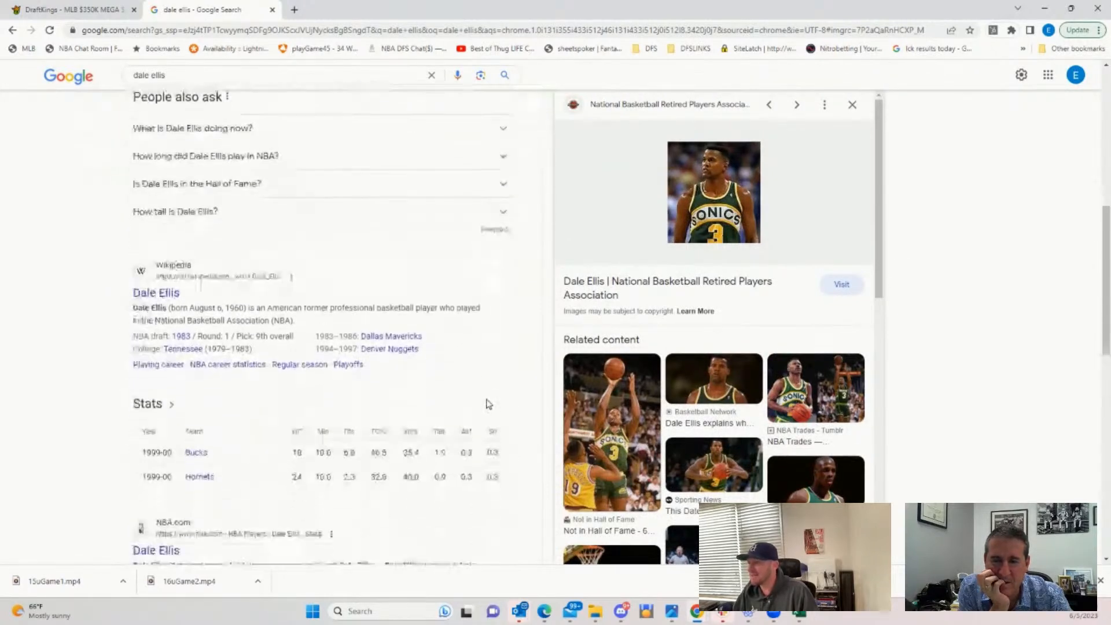
scroll(489, 405, down, 1)
scroll(489, 404, down, 1)
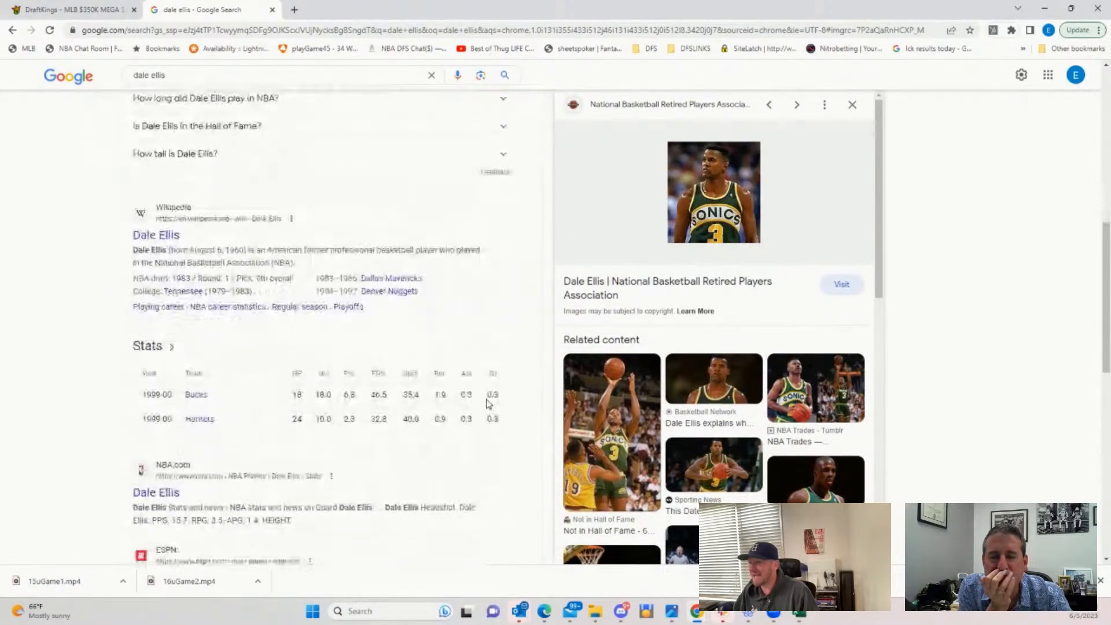
scroll(489, 404, down, 2)
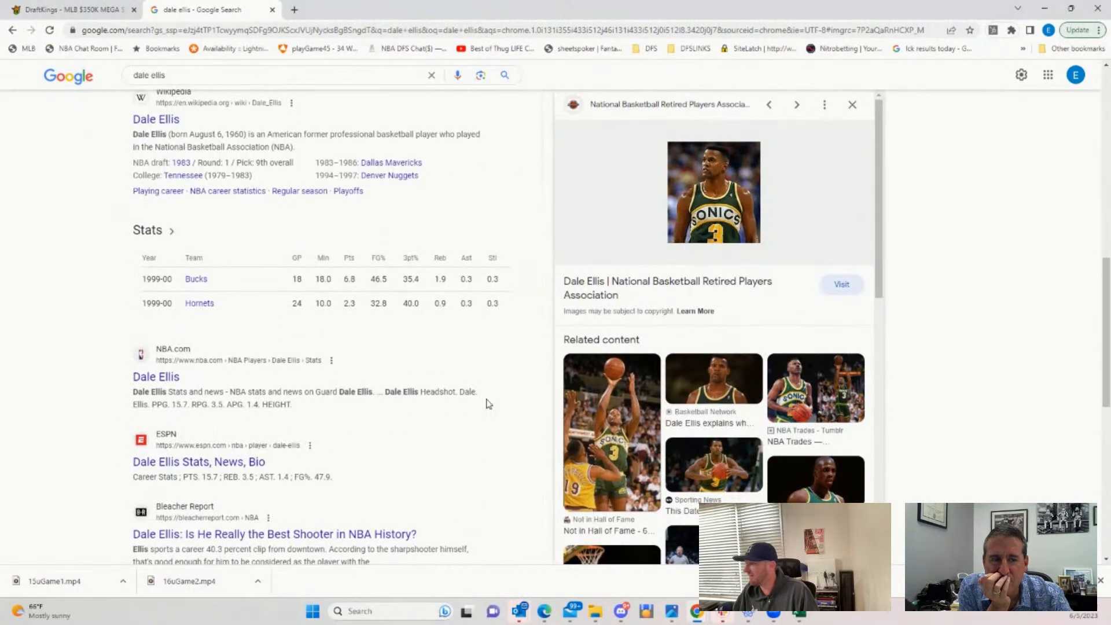
scroll(489, 404, up, 5)
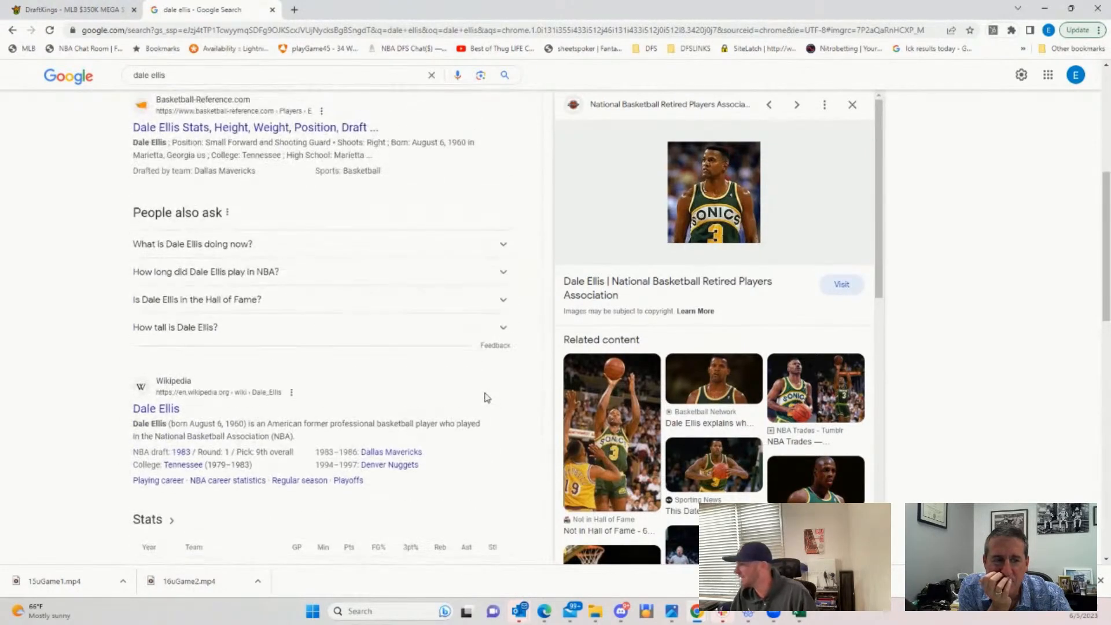
scroll(487, 397, up, 6)
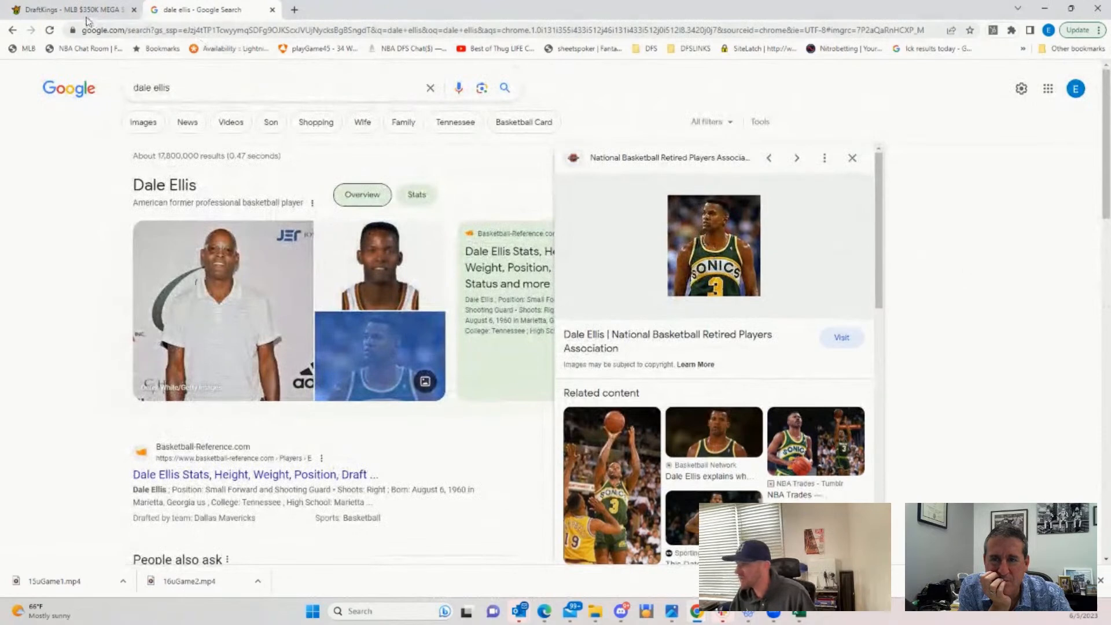
click(75, 10)
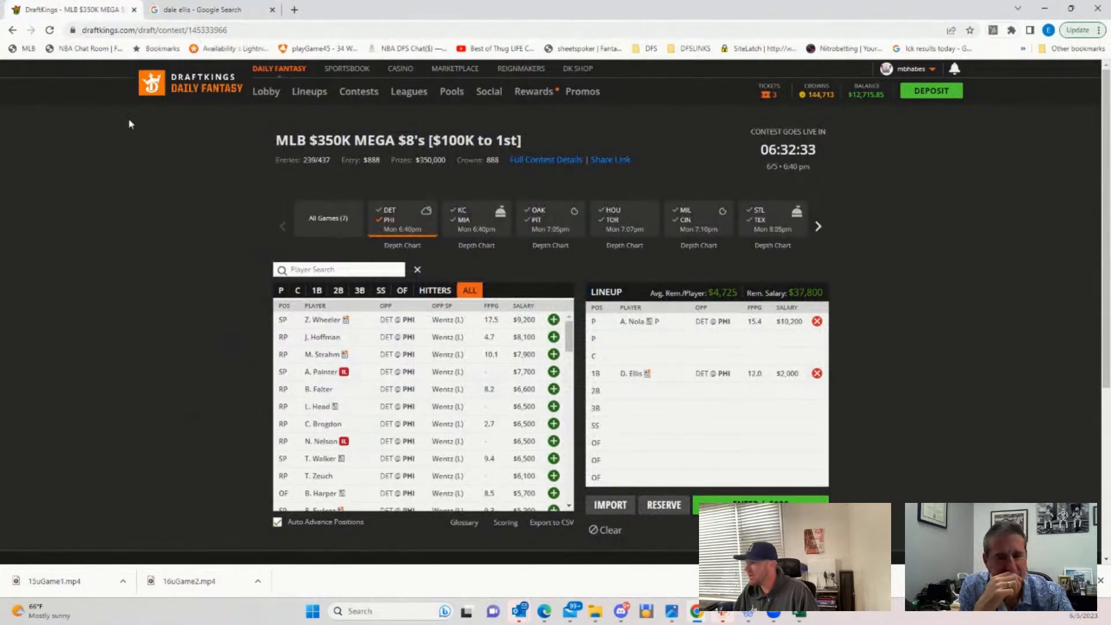
Add outfielder B. Harper and shortstop T. Turner from the DET @ PHI game to the lineup.
click(390, 224)
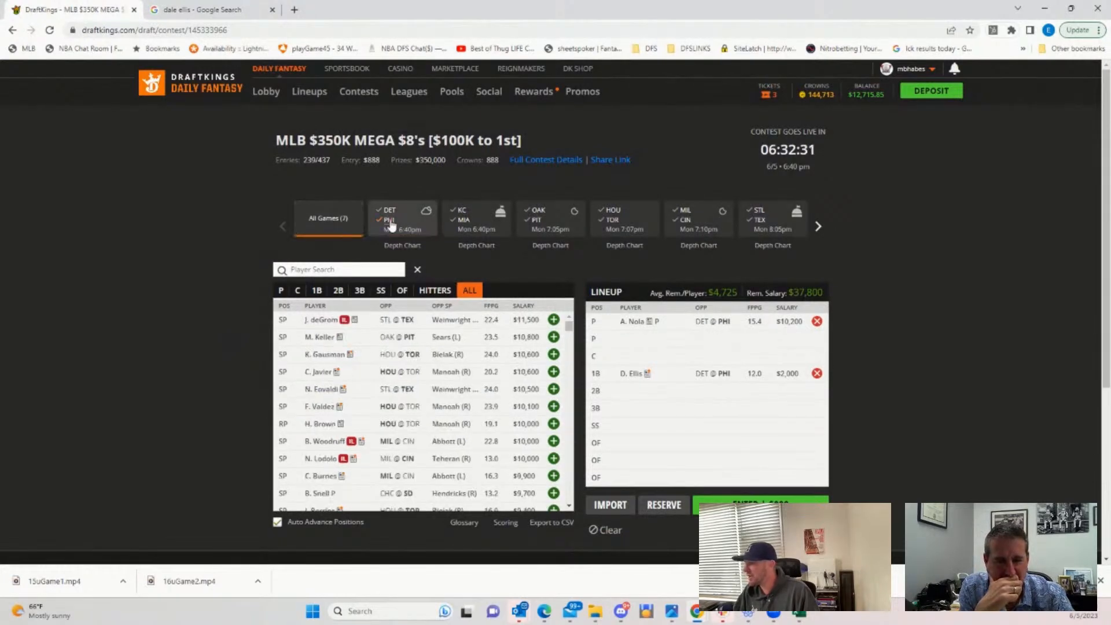
click(391, 225)
click(401, 291)
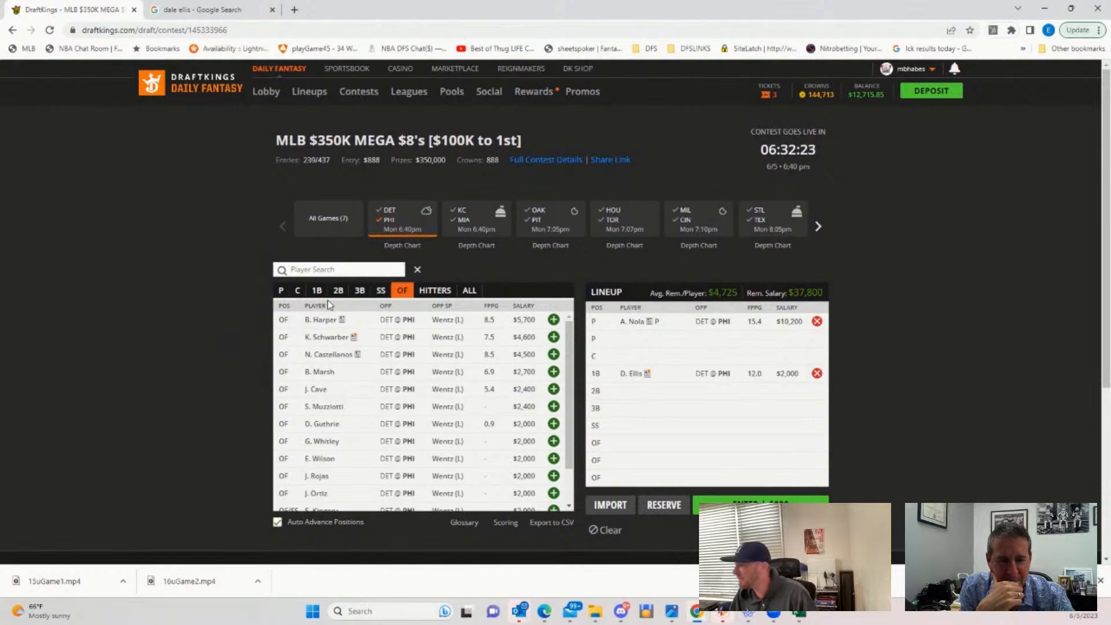
click(553, 324)
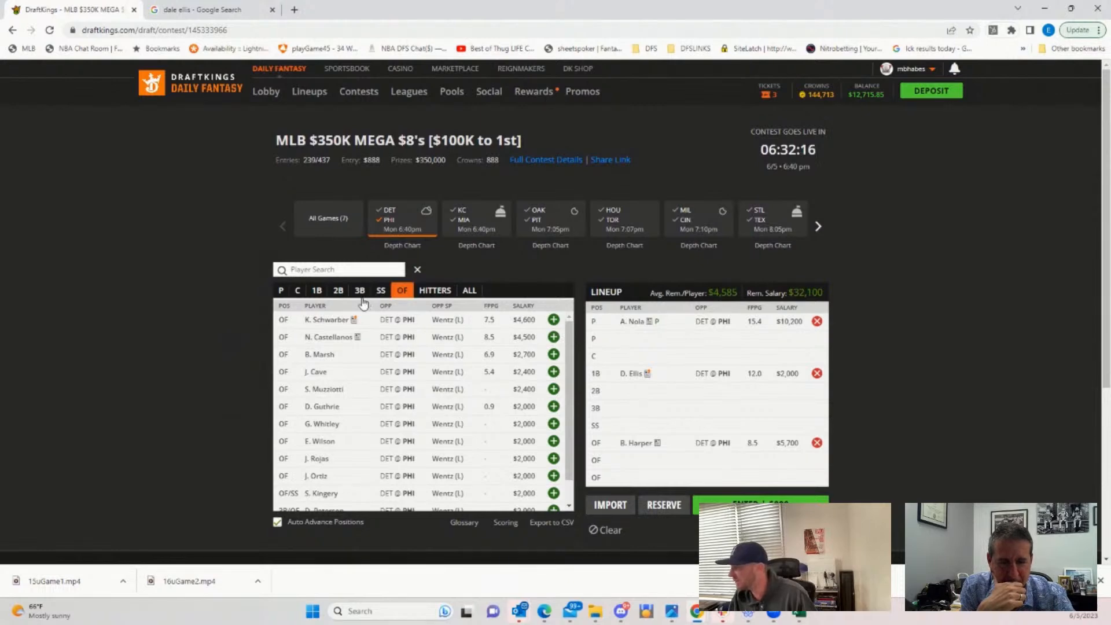
click(381, 291)
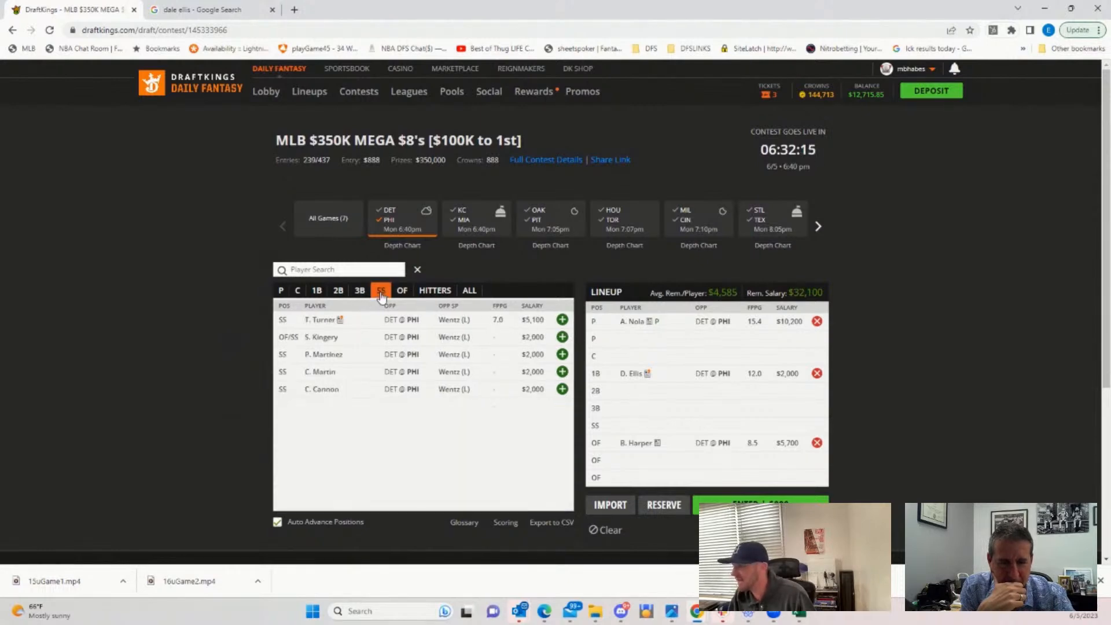
click(561, 320)
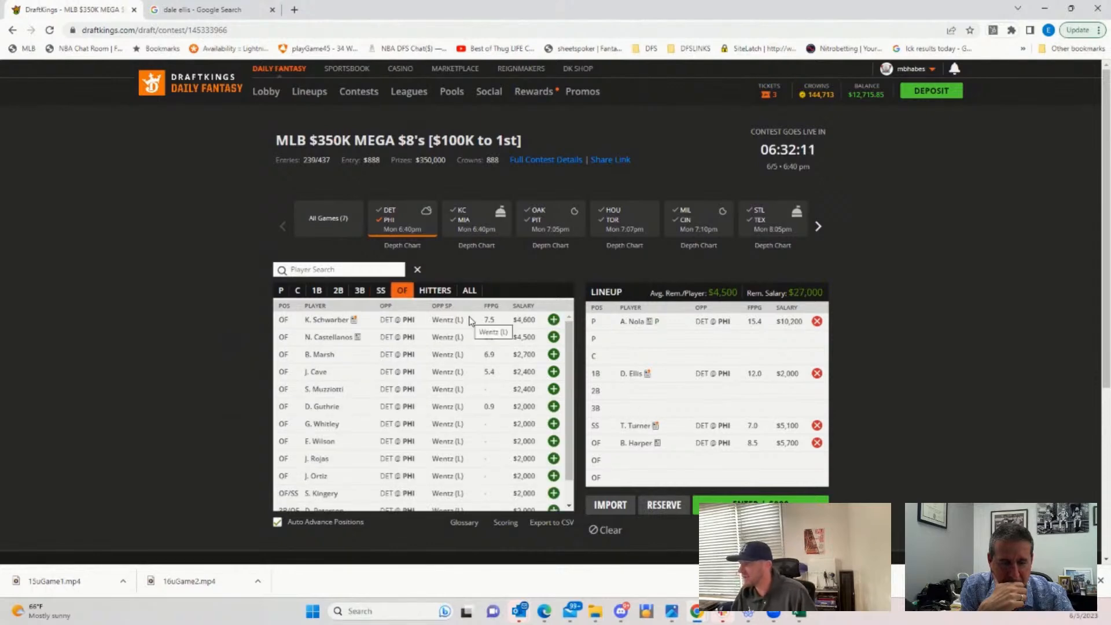
Remove D. Ellis from first base and check the player card of Rhys Hoskins.
click(817, 373)
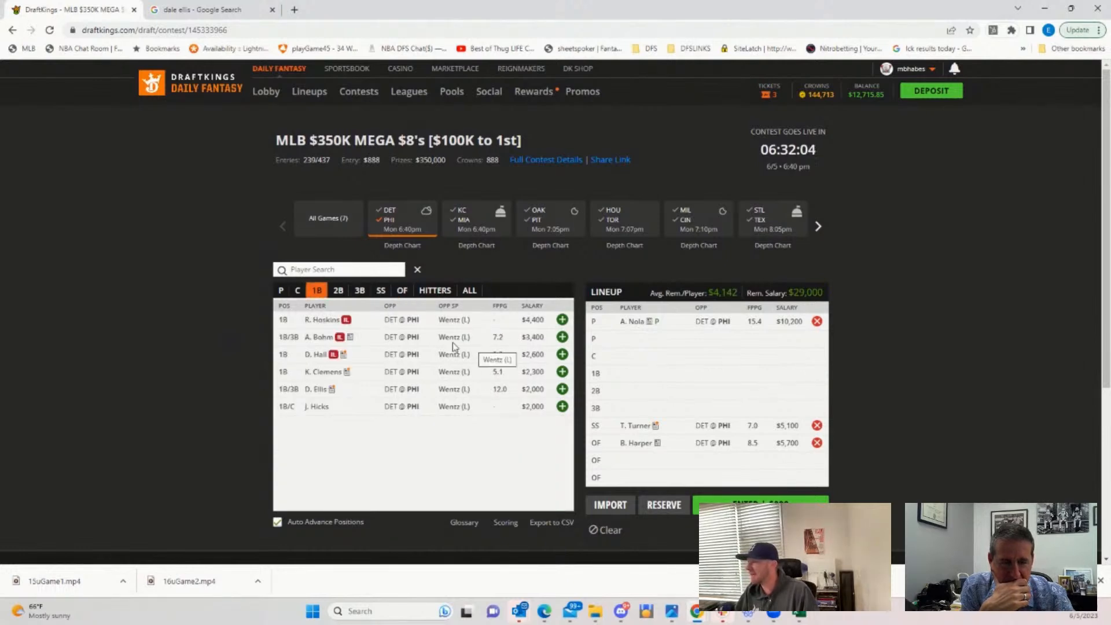
click(318, 320)
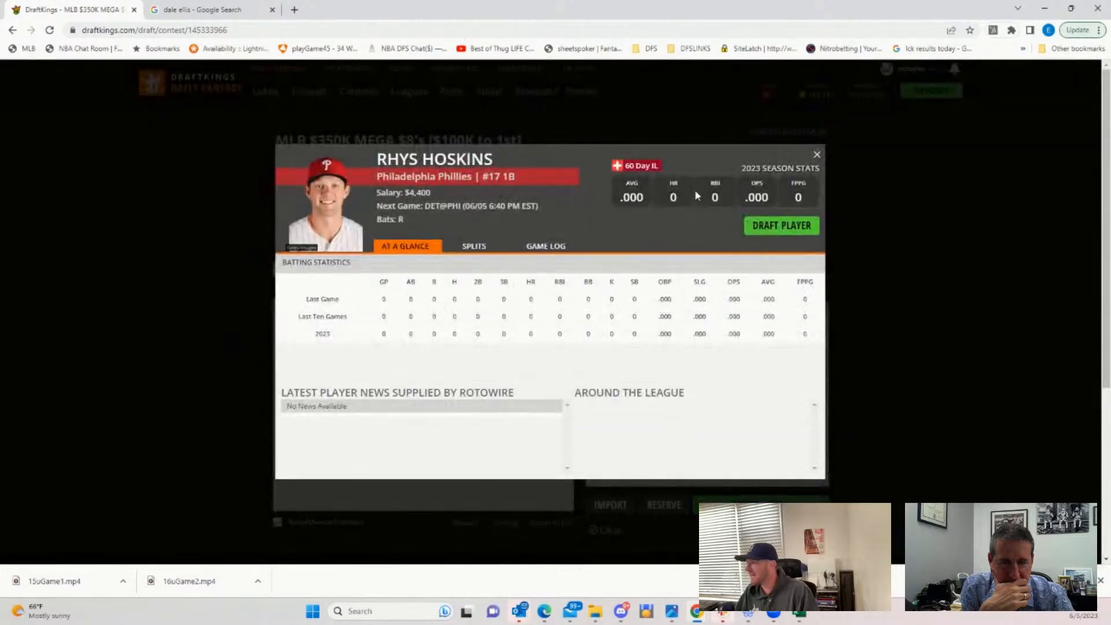
click(817, 155)
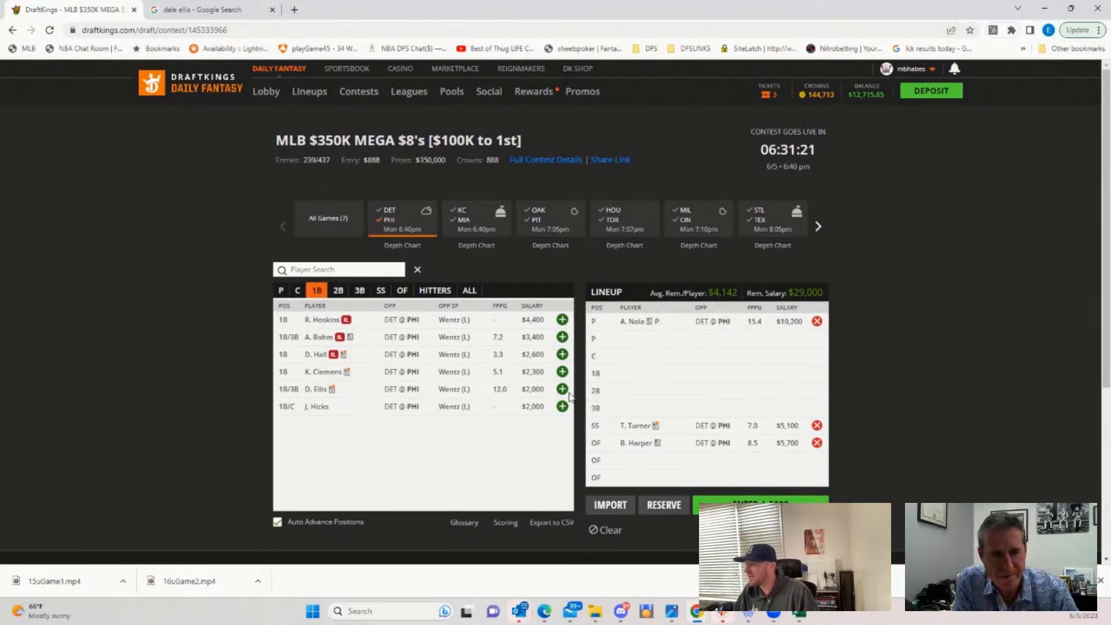
Clear the DET @ PHI game filter and remove B. Harper and T. Turner from the lineup.
click(392, 227)
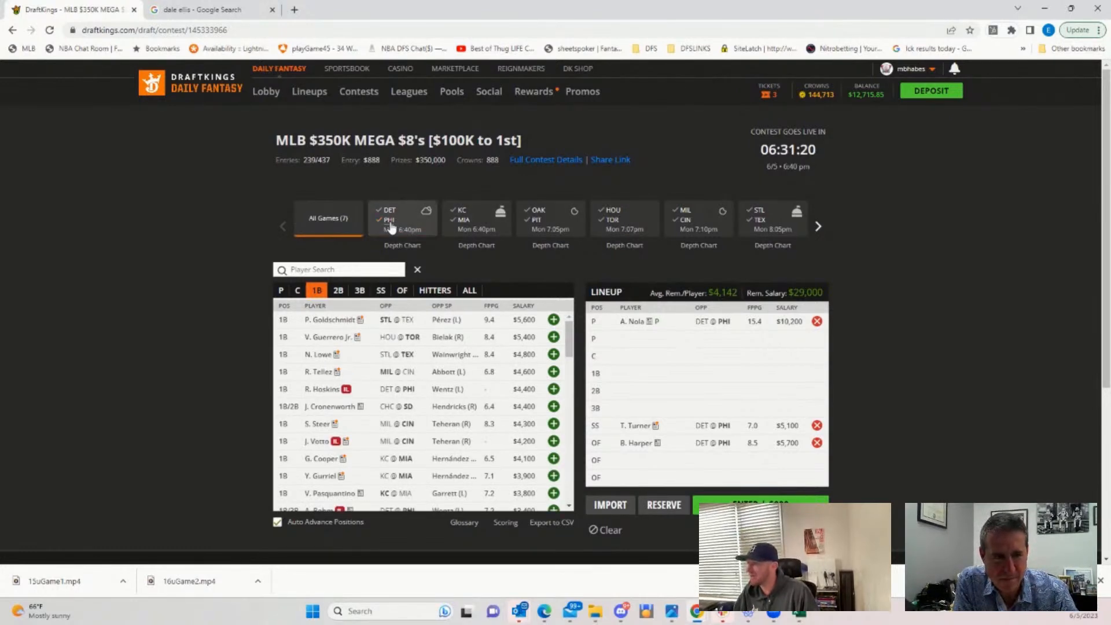
click(817, 444)
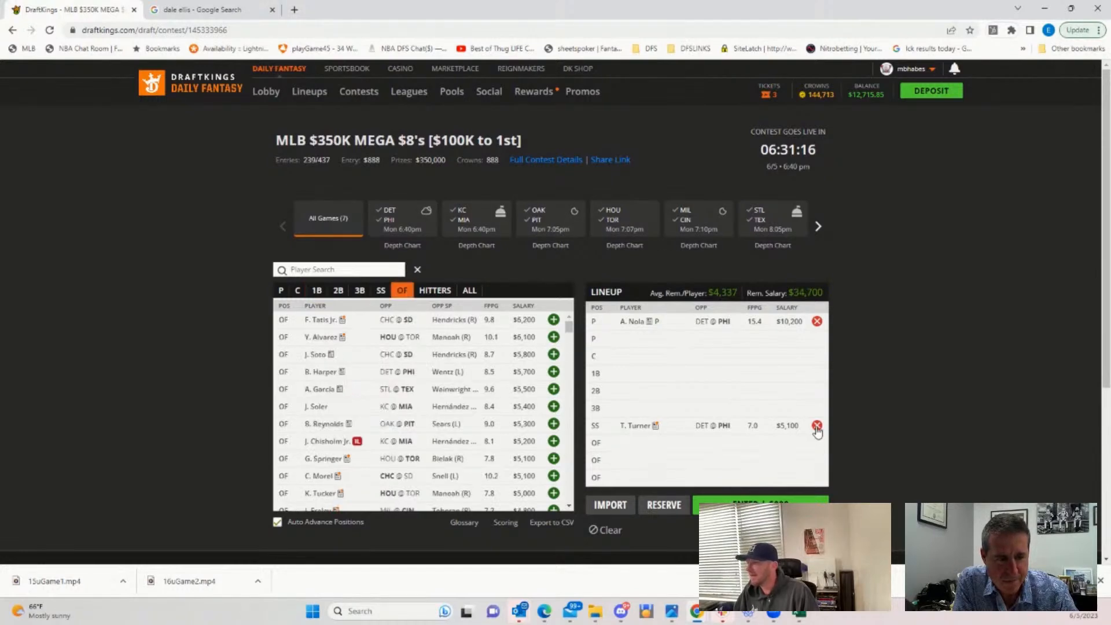
click(817, 427)
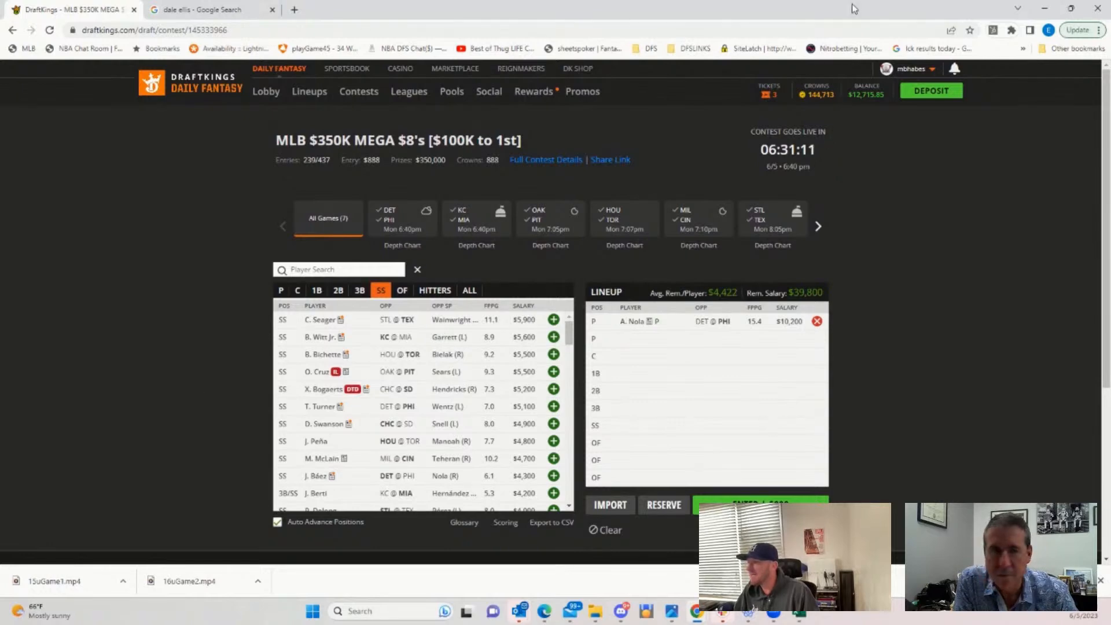
click(1099, 30)
click(985, 64)
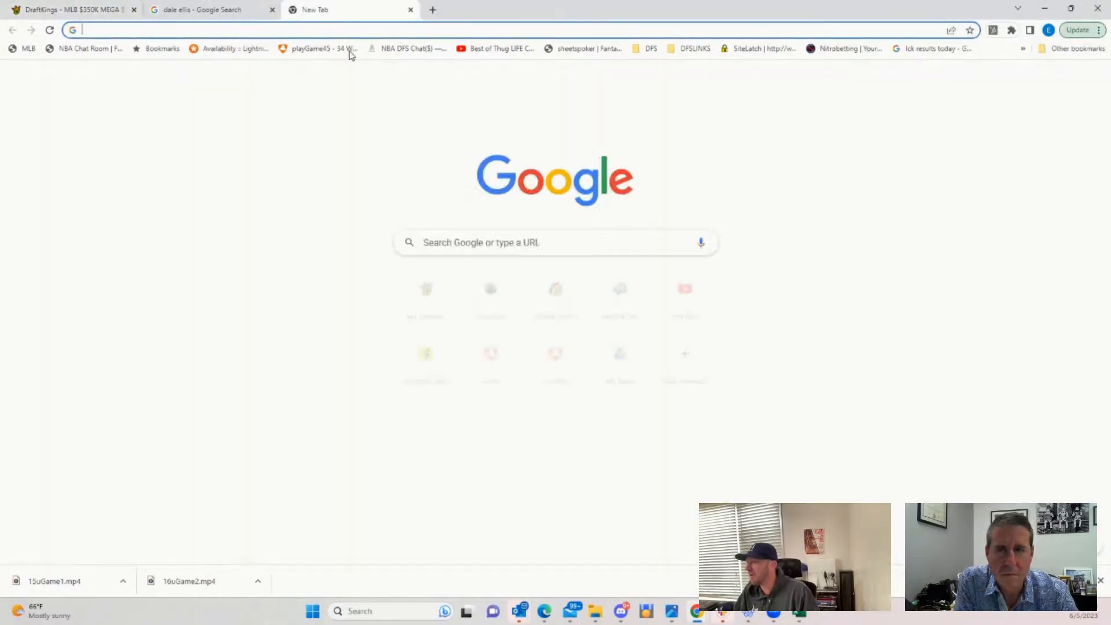
click(281, 29)
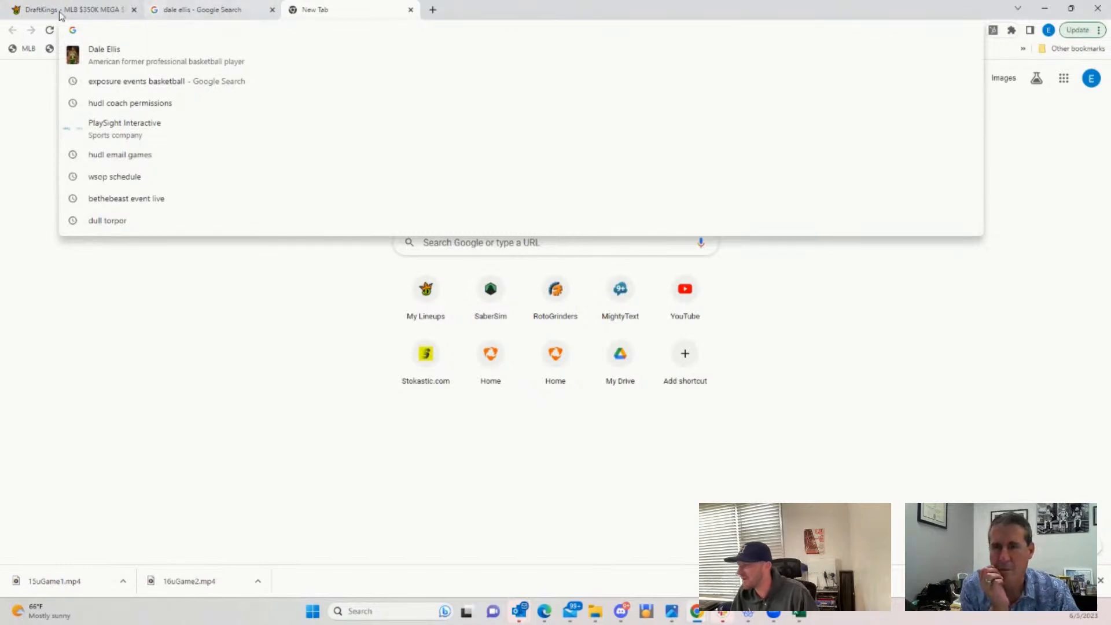
click(89, 10)
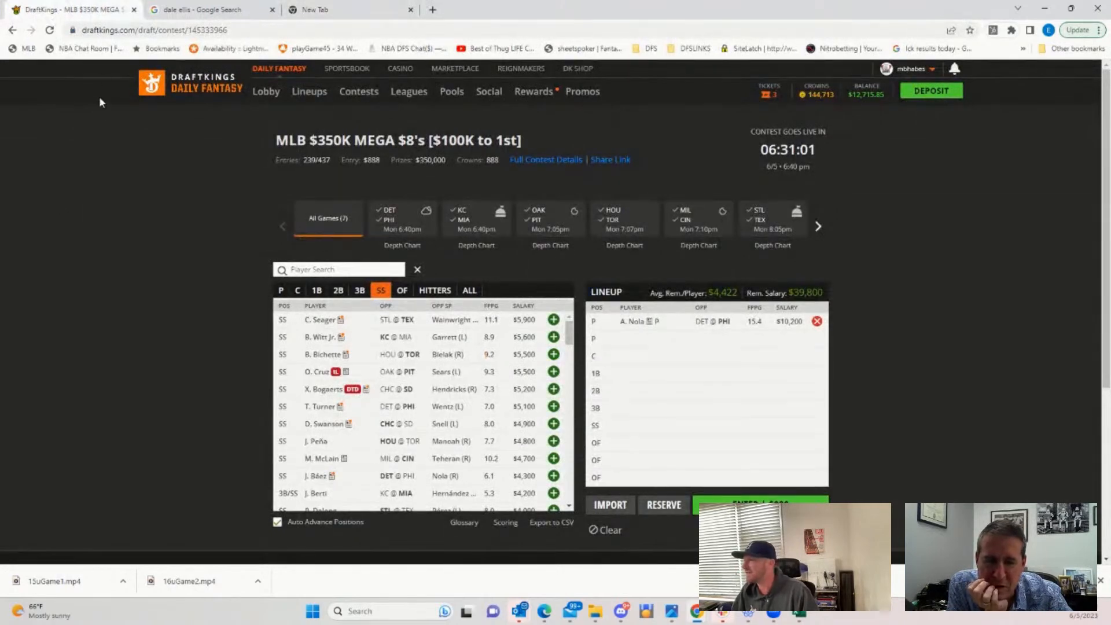
Show the pitchers of the KC @ MIA game and review Braxton Garrett's full game log.
click(277, 292)
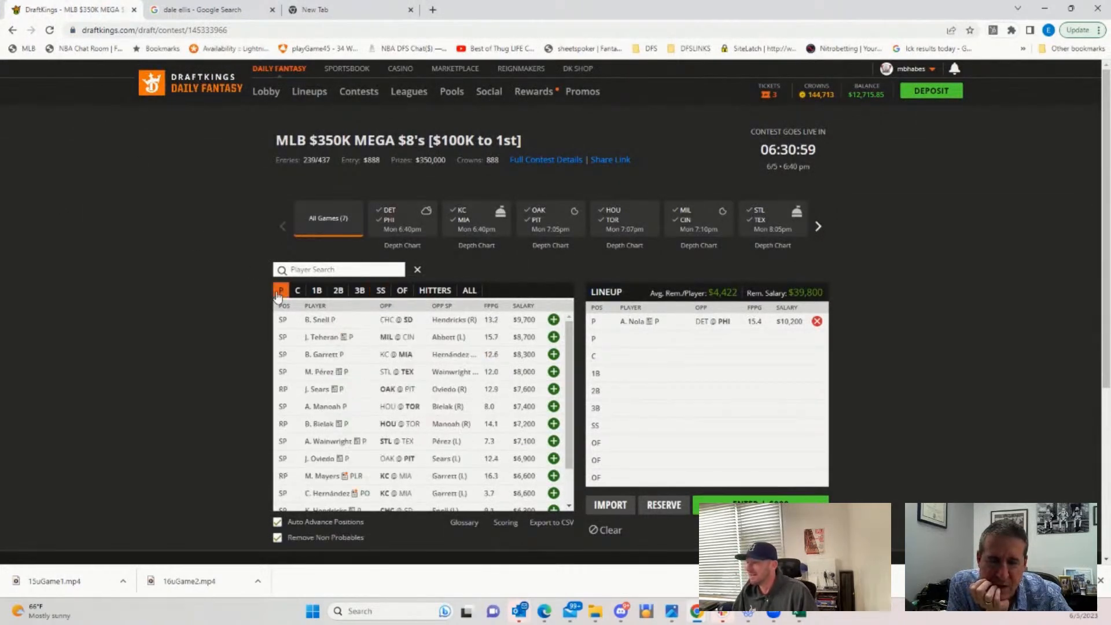
click(454, 228)
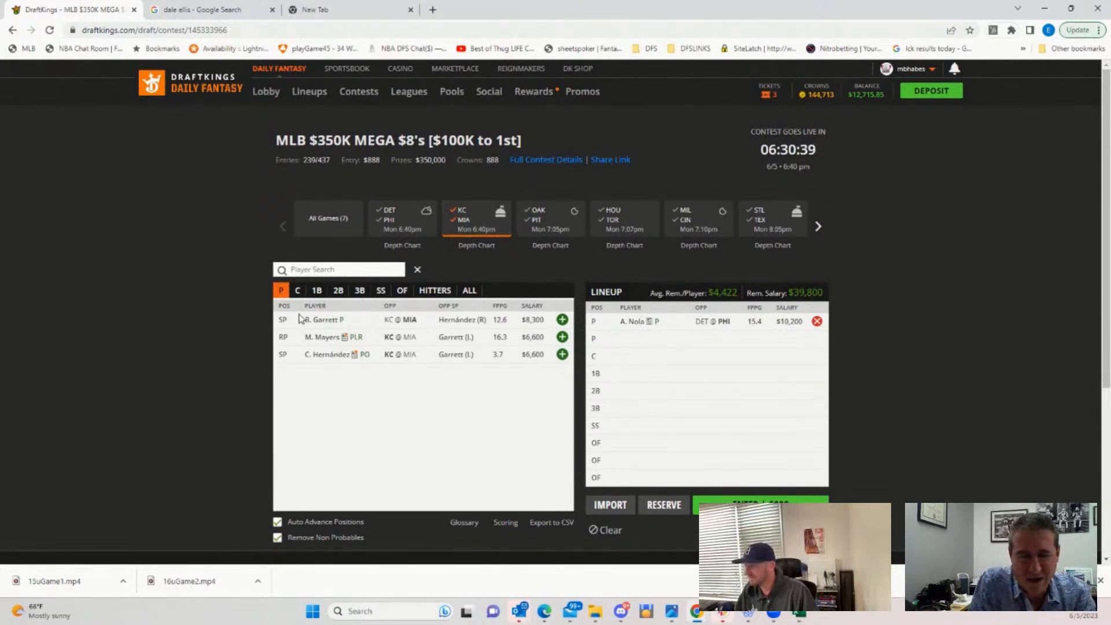
click(324, 320)
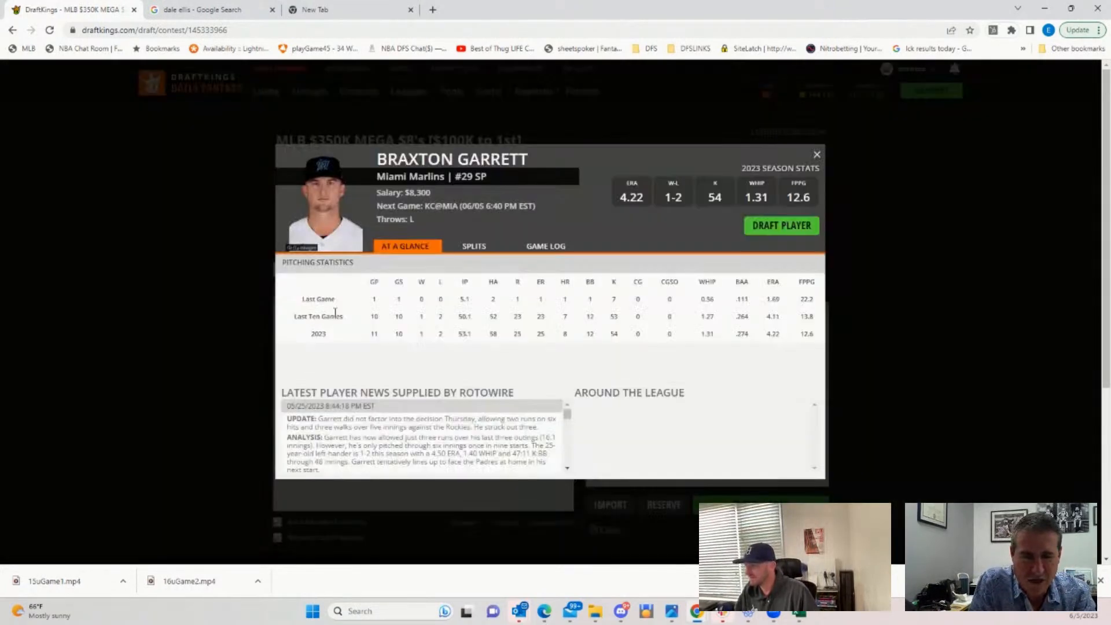
click(550, 247)
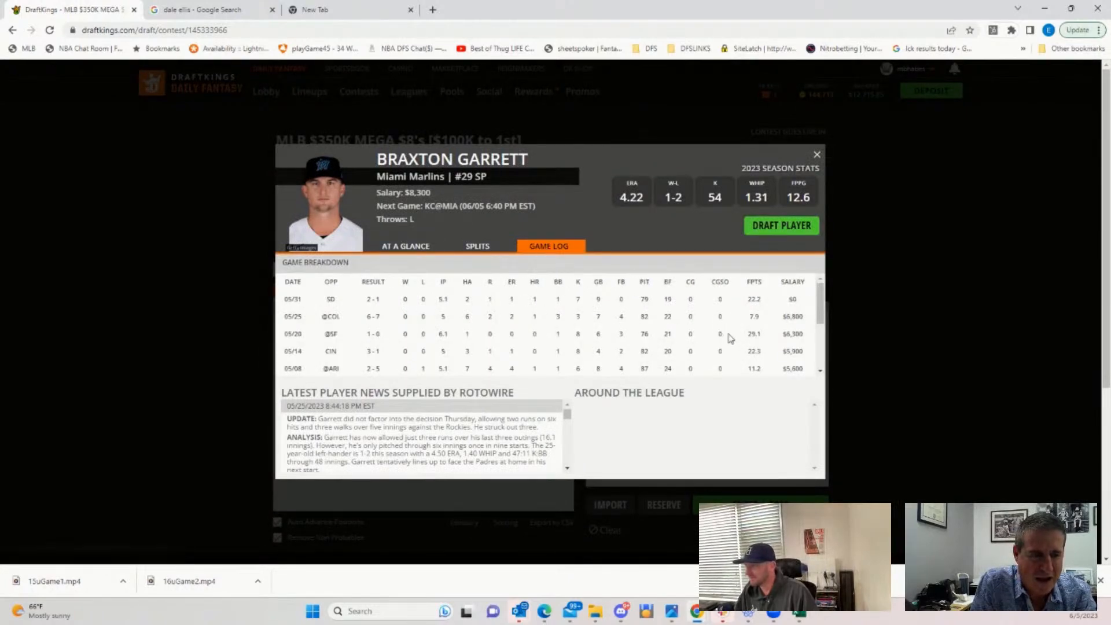
drag(820, 313, 828, 366)
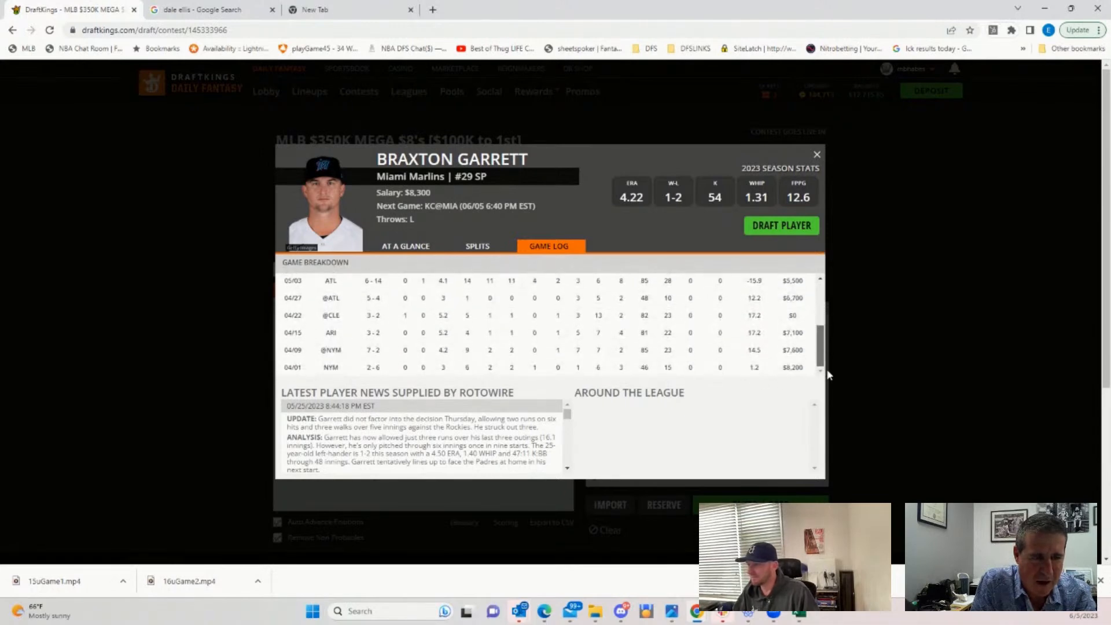
scroll(796, 335, up, 1)
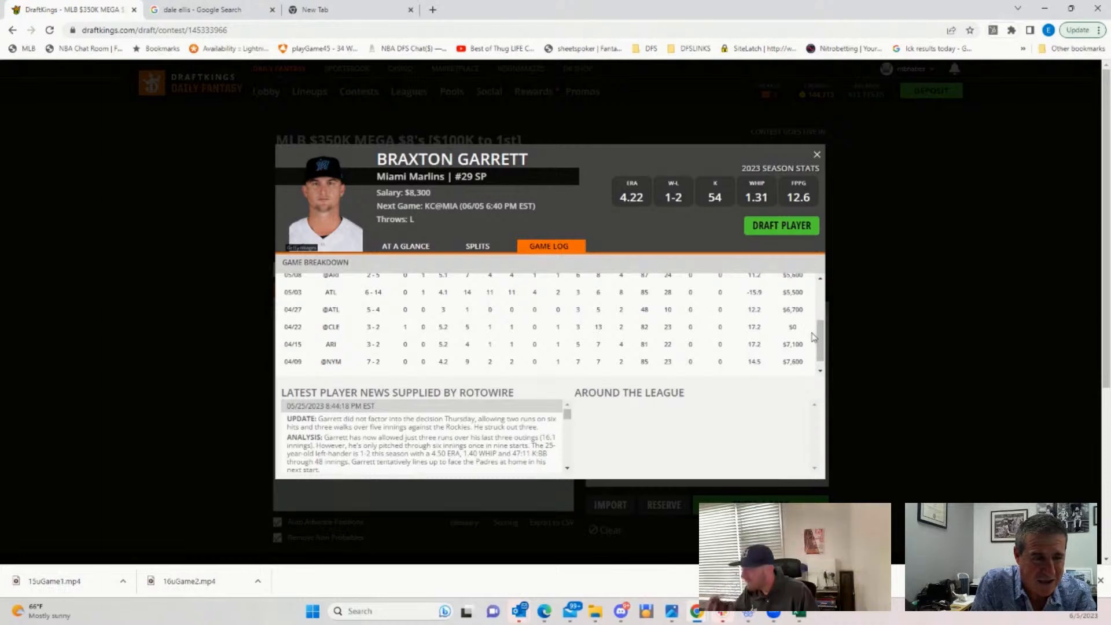
drag(818, 344, 811, 281)
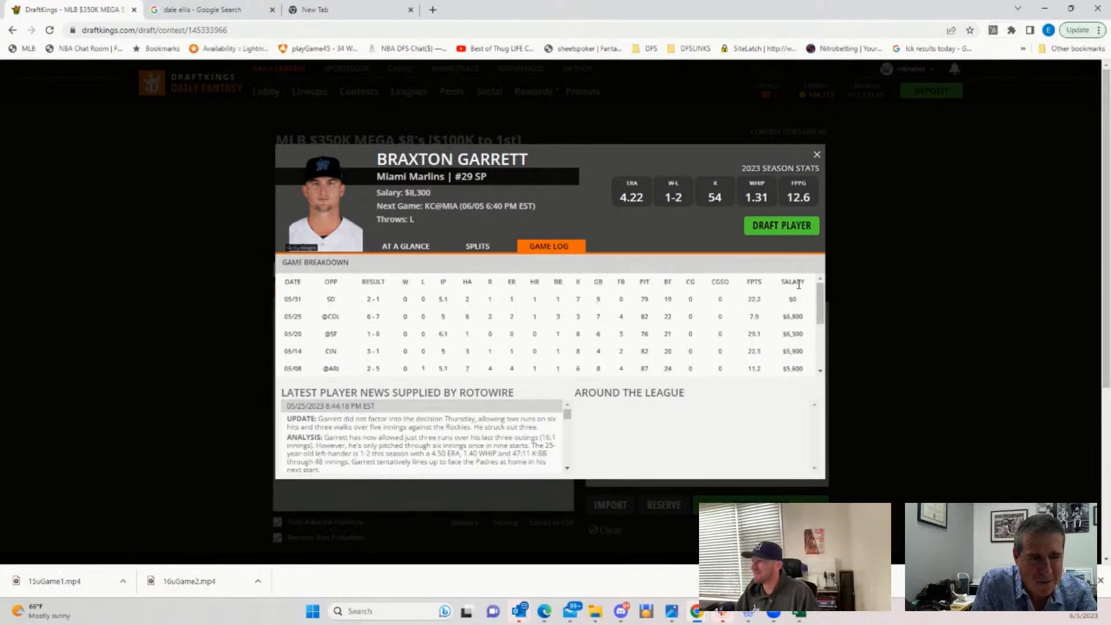
scroll(788, 330, down, 5)
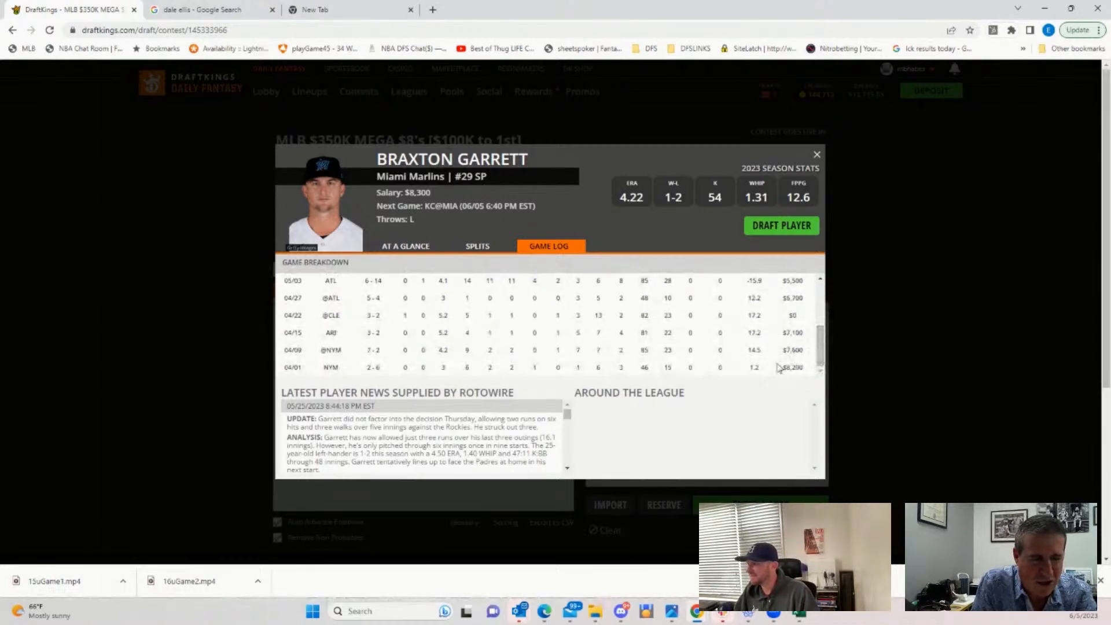
scroll(775, 324, up, 5)
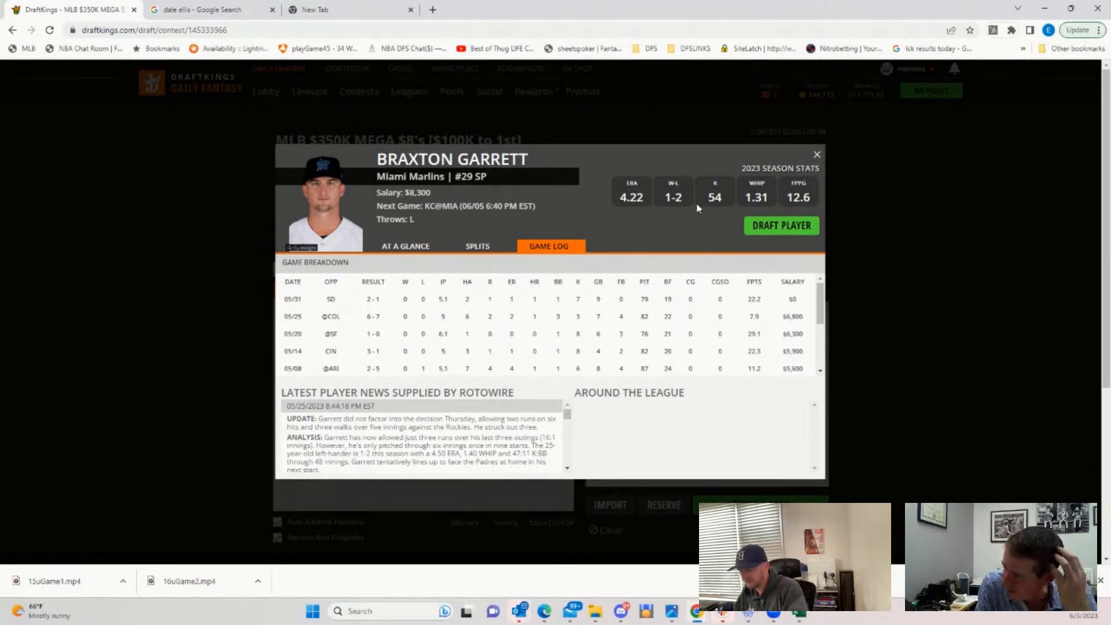
click(817, 155)
Narrow the pitcher list to Kansas City and review Mike Mayers' game log.
click(473, 210)
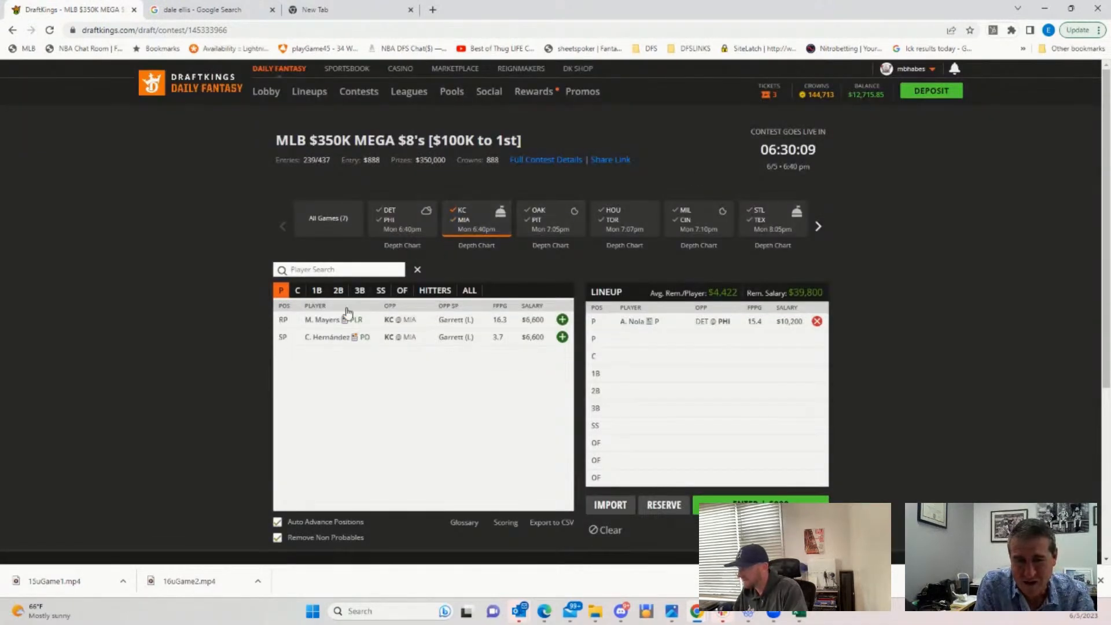
click(319, 322)
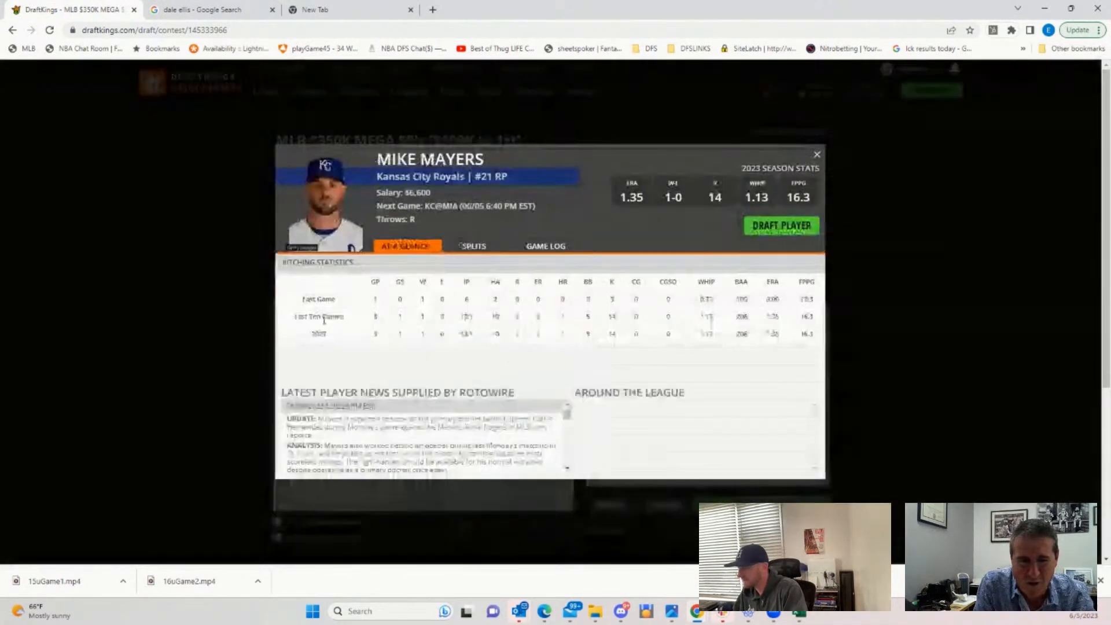
click(541, 248)
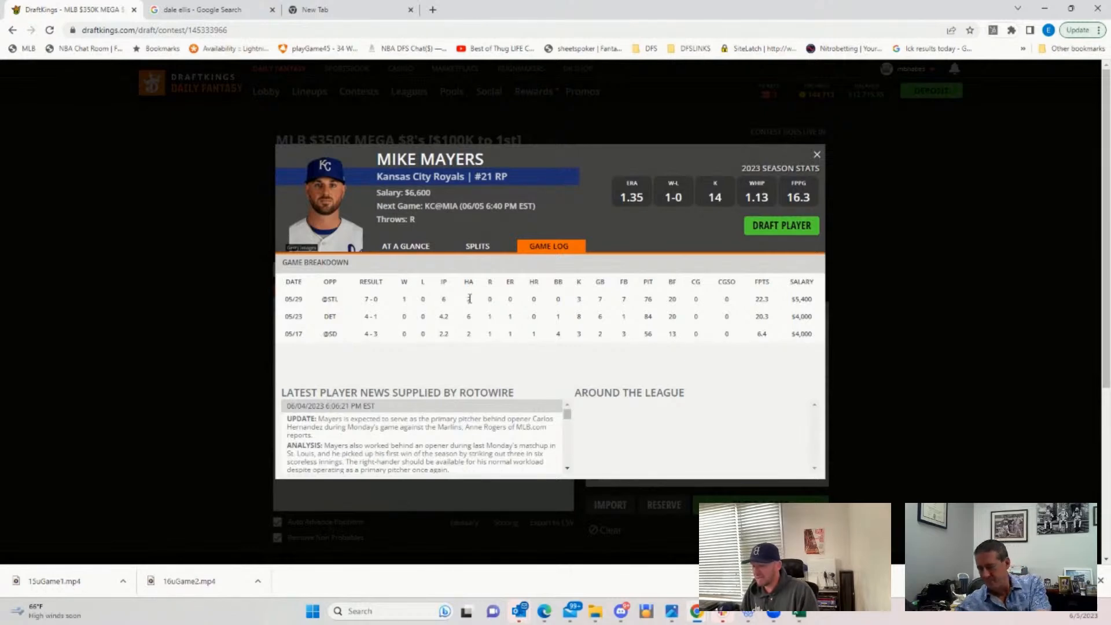
click(817, 155)
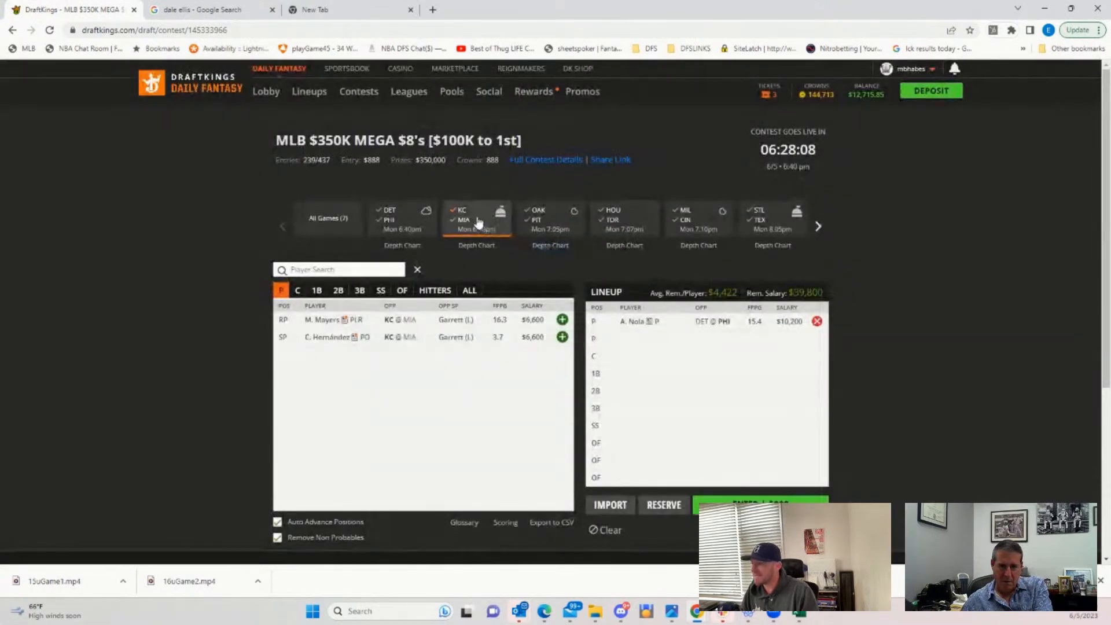
Add Kansas City pitcher M. Mayers to the second pitcher slot of the lineup.
click(466, 215)
click(466, 216)
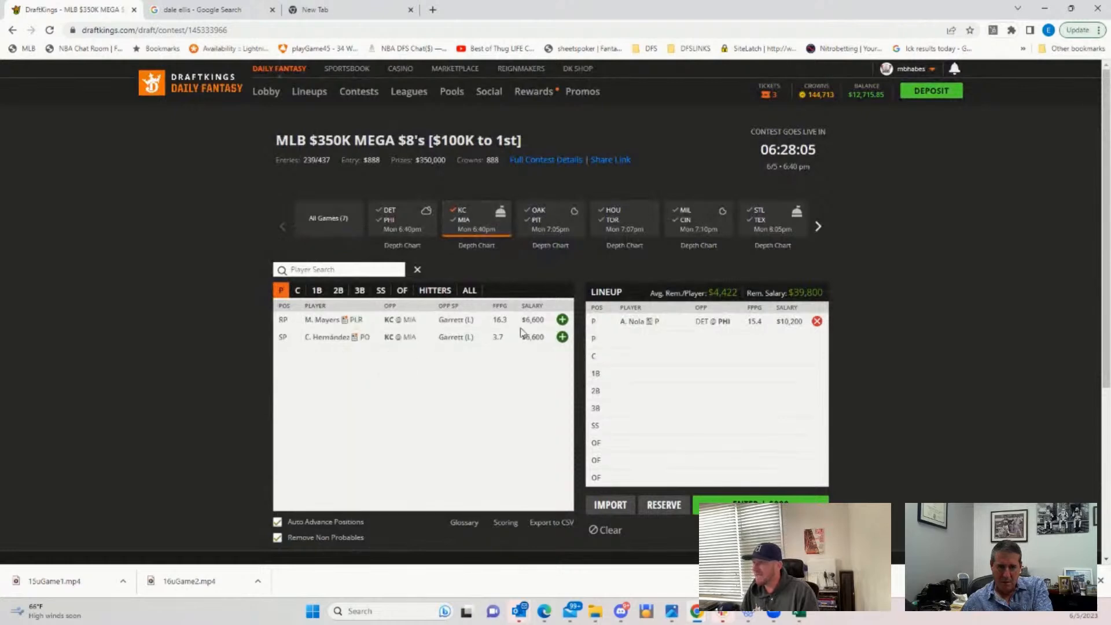
click(560, 320)
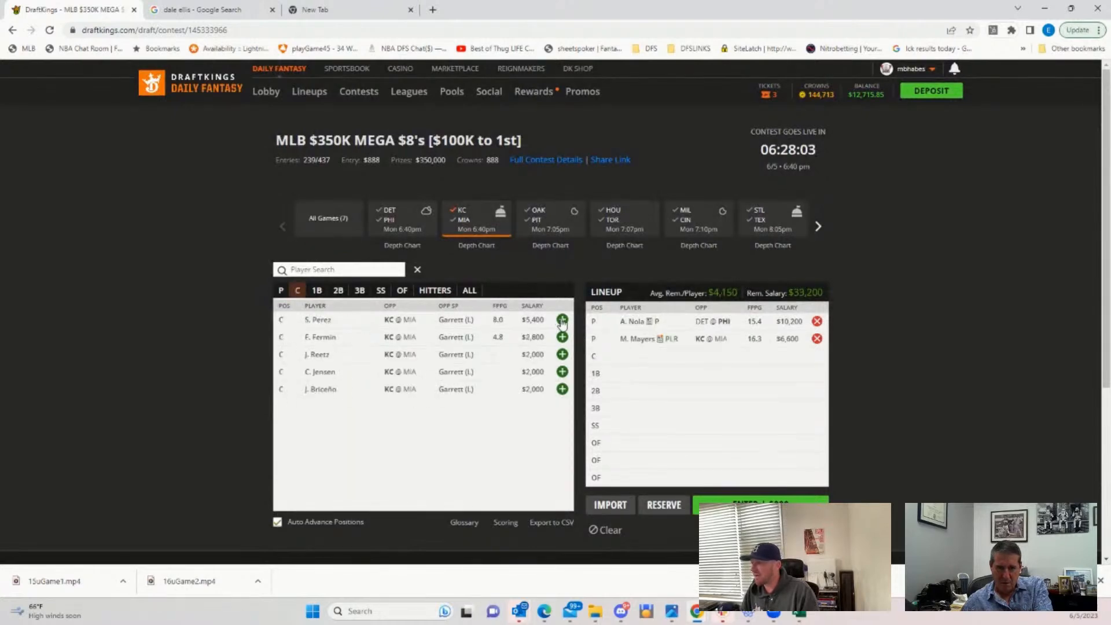
Switch the player pool to the pitchers of the OAK @ PIT game and check JP Sears' game log.
click(466, 211)
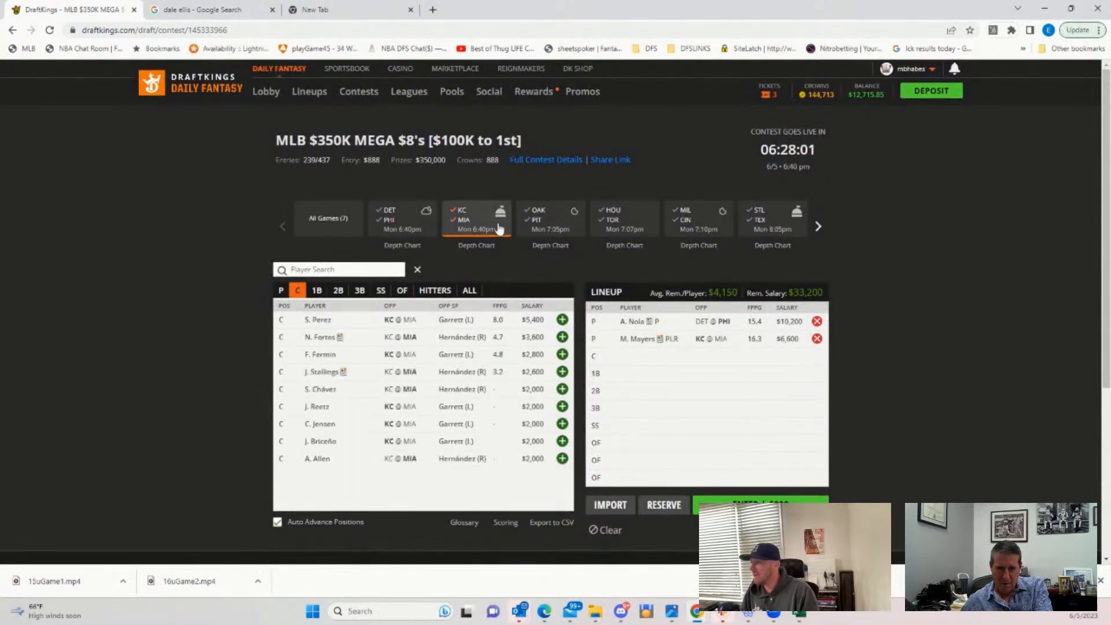
click(548, 220)
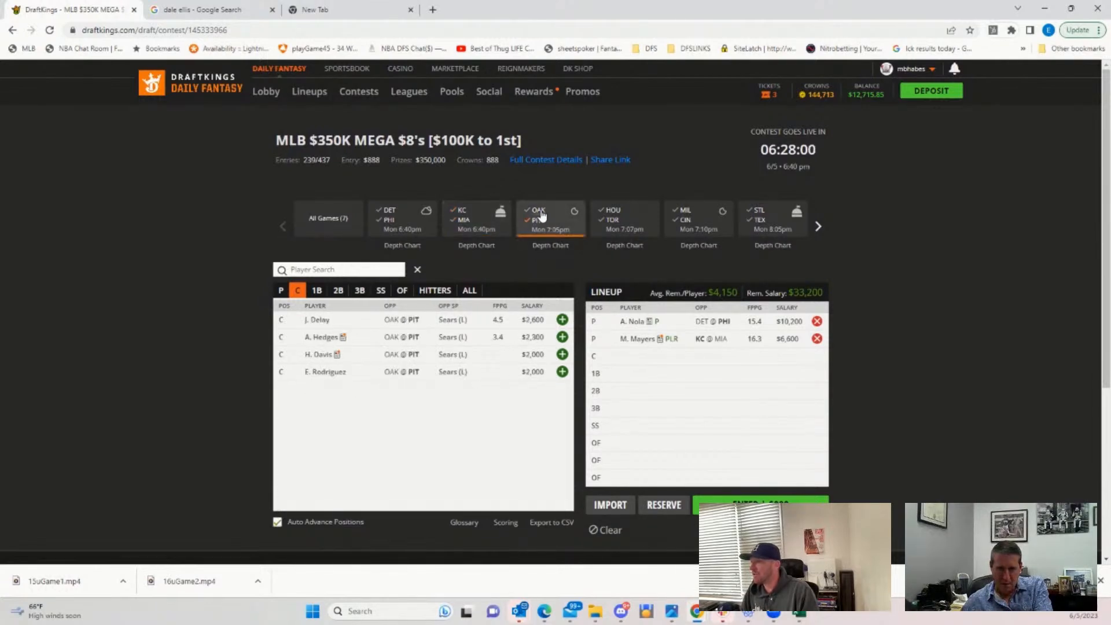
click(281, 291)
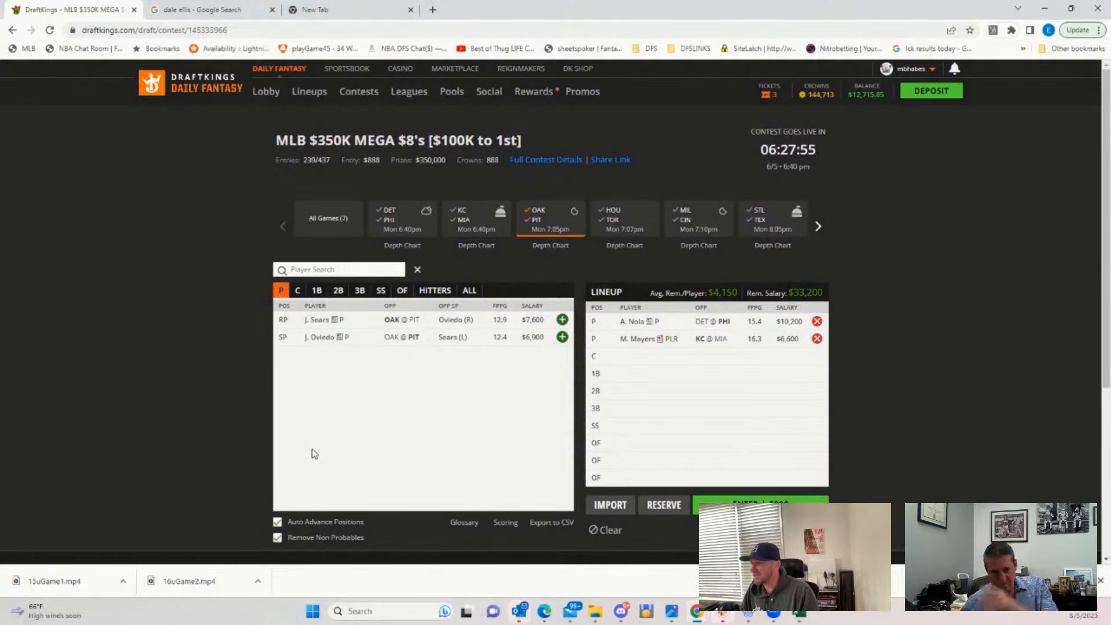
click(319, 320)
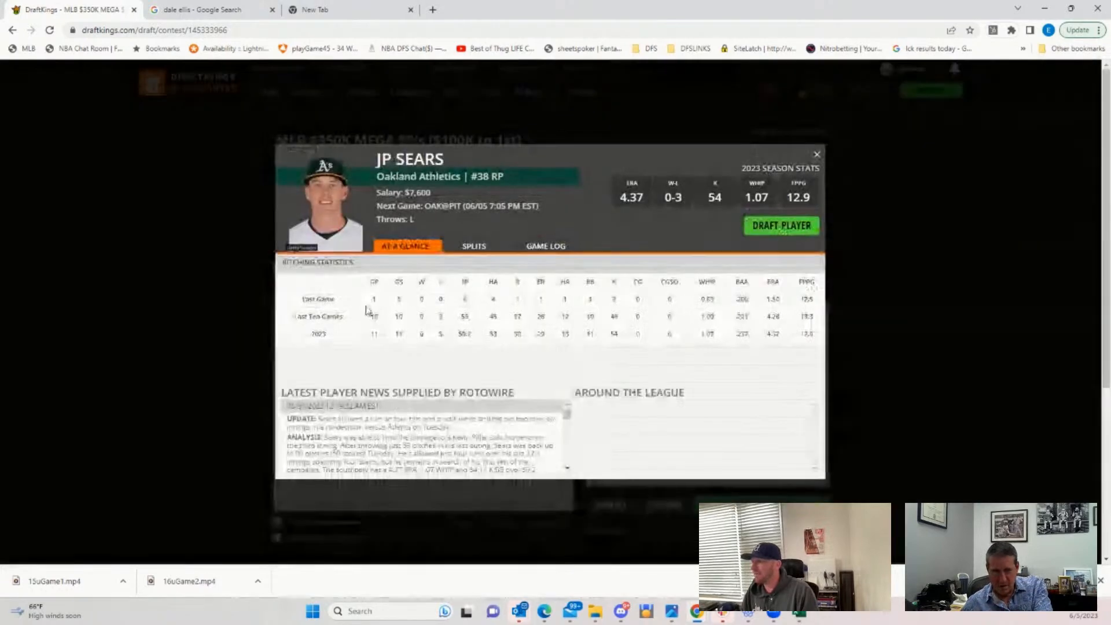
click(546, 246)
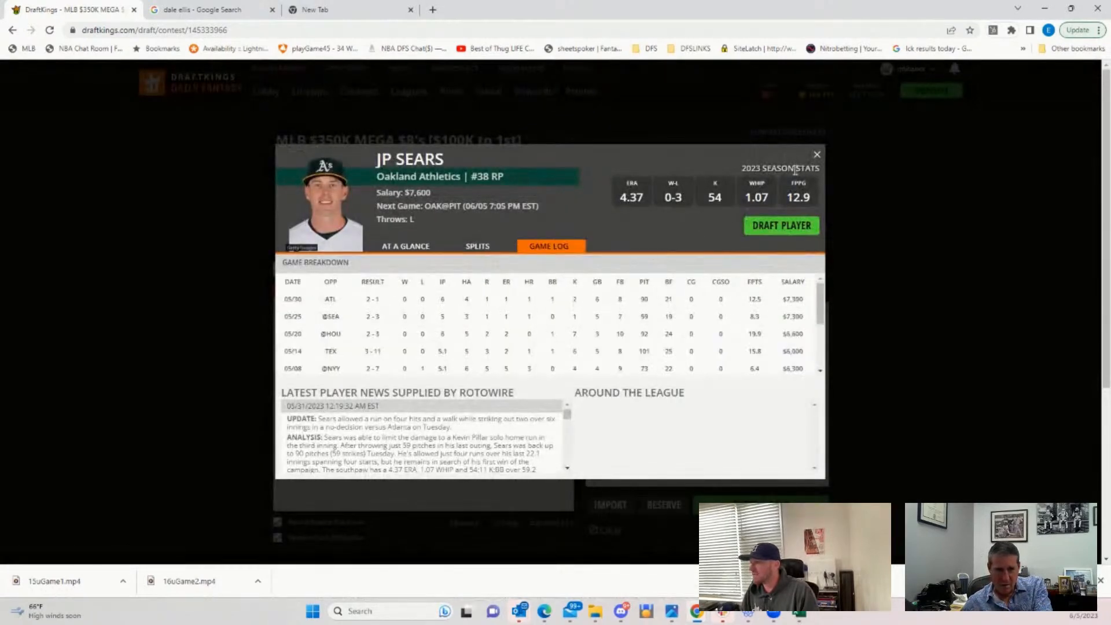
click(818, 157)
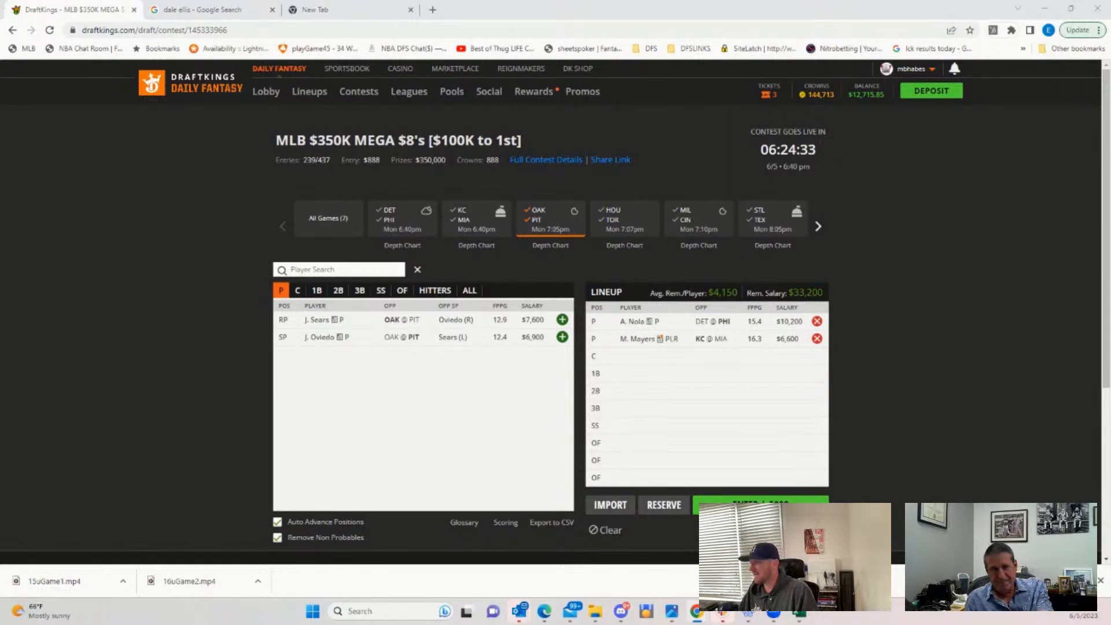
Switch to the HOU @ TOR game and look over its pitchers and the Toronto hitters.
click(537, 219)
click(538, 218)
click(606, 224)
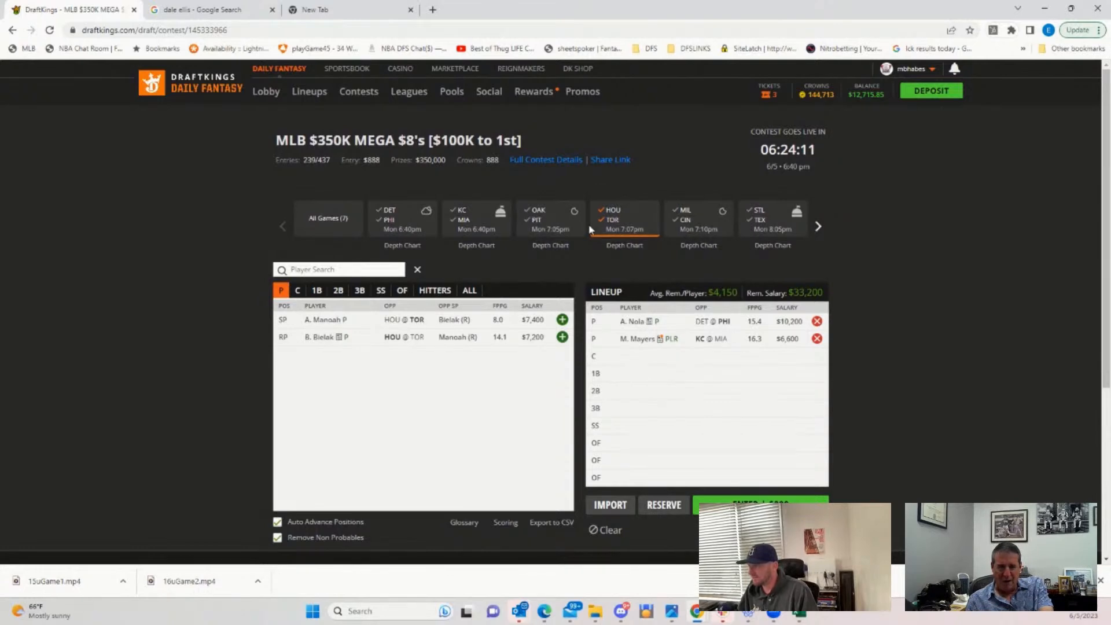
click(433, 292)
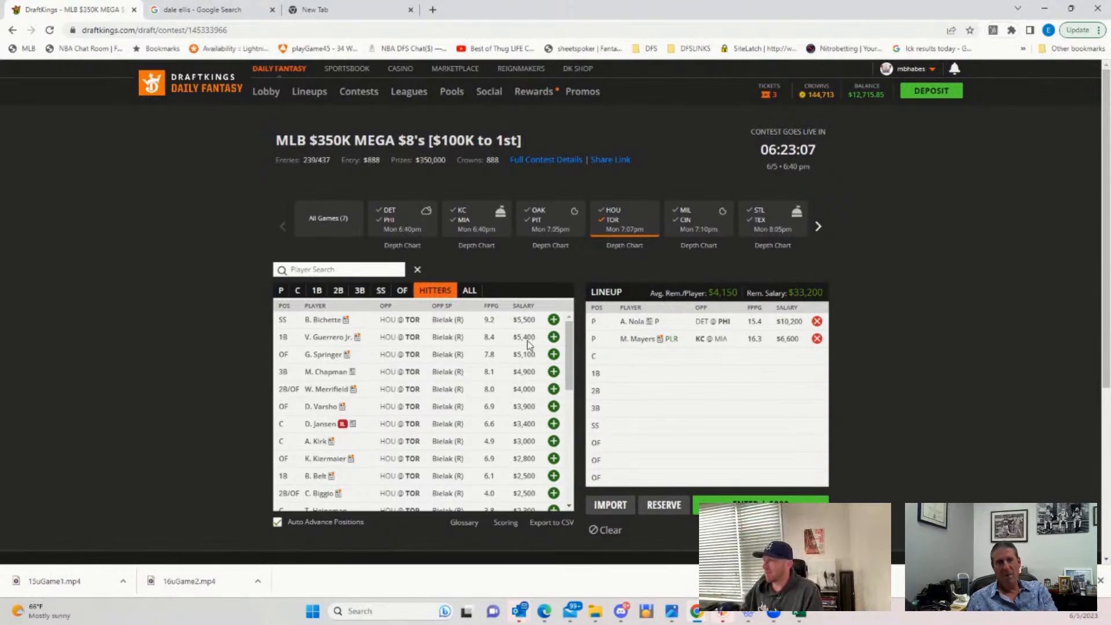
Switch the player pool to the MIL @ CIN pitchers and open Julio Teheran's game log.
click(615, 223)
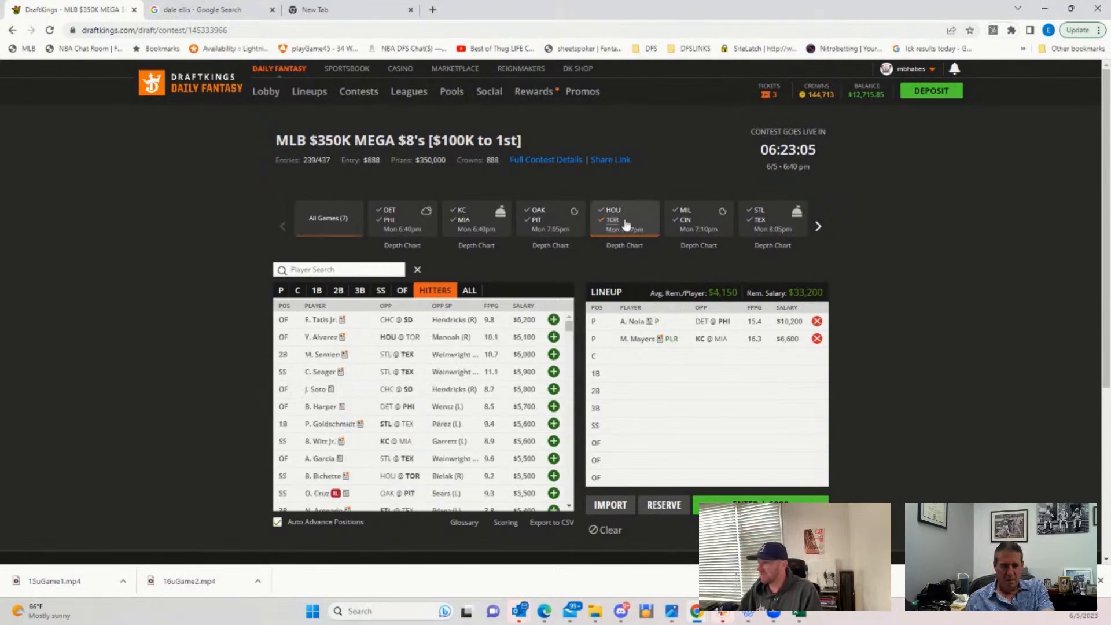
click(686, 222)
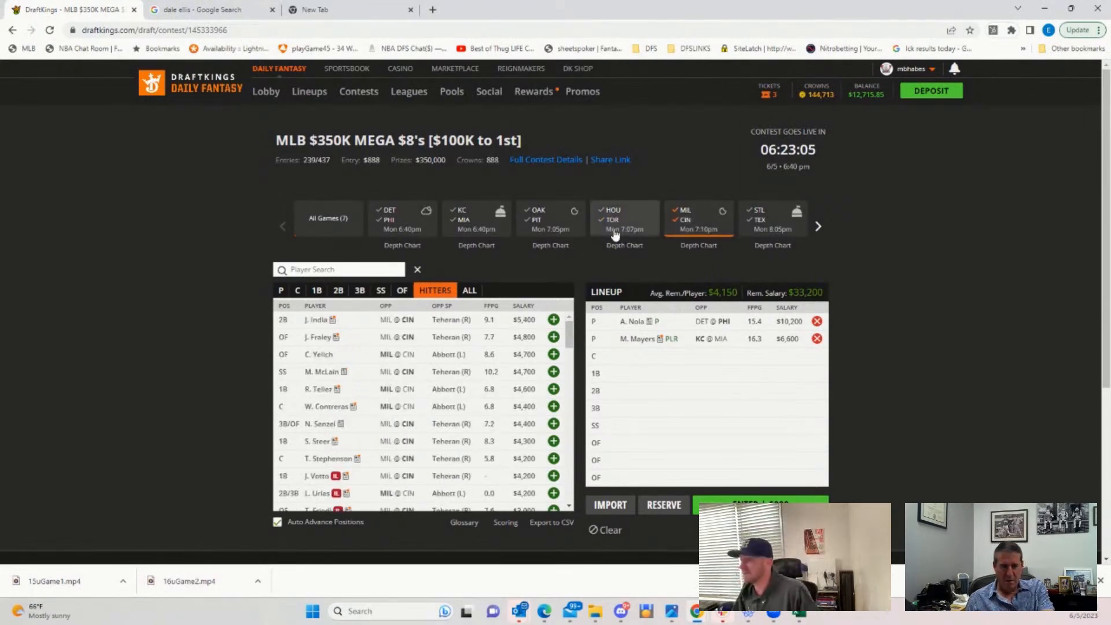
click(281, 292)
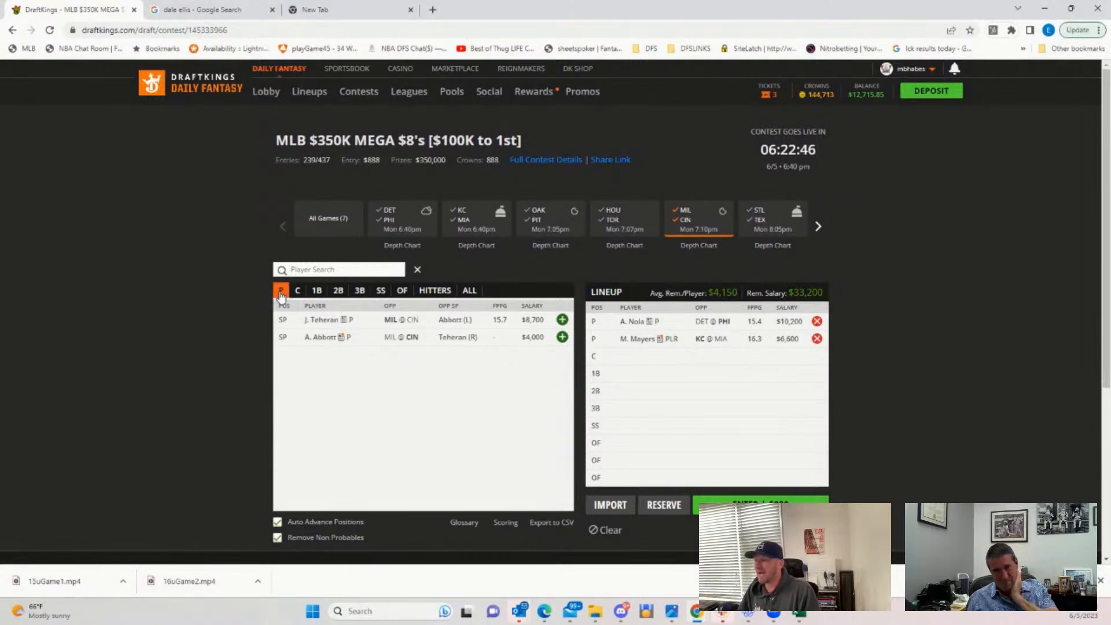
click(319, 322)
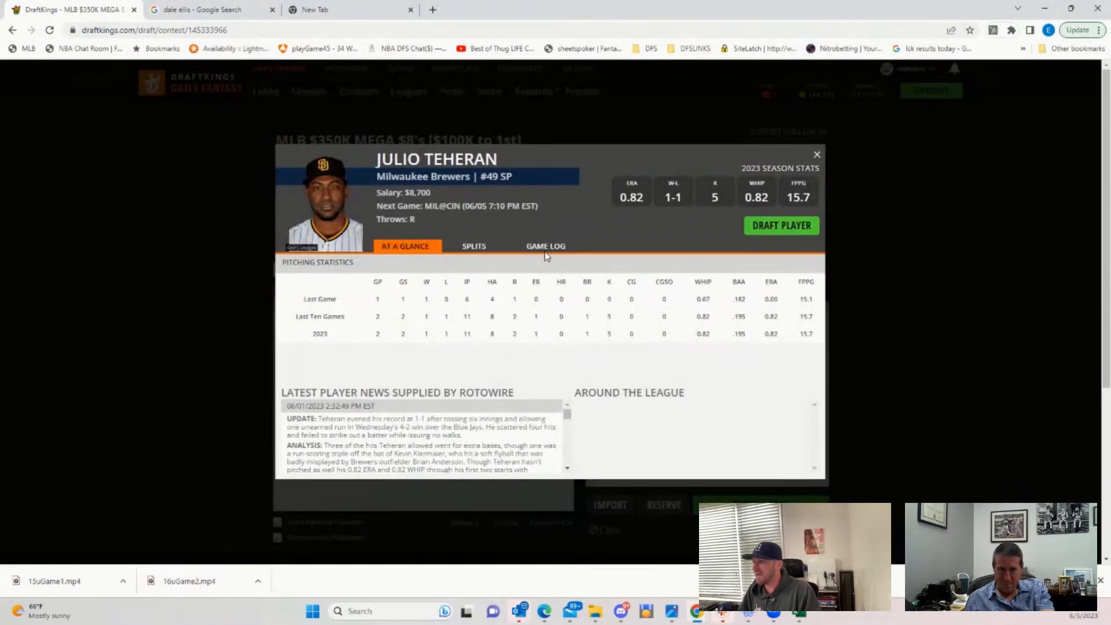
click(546, 250)
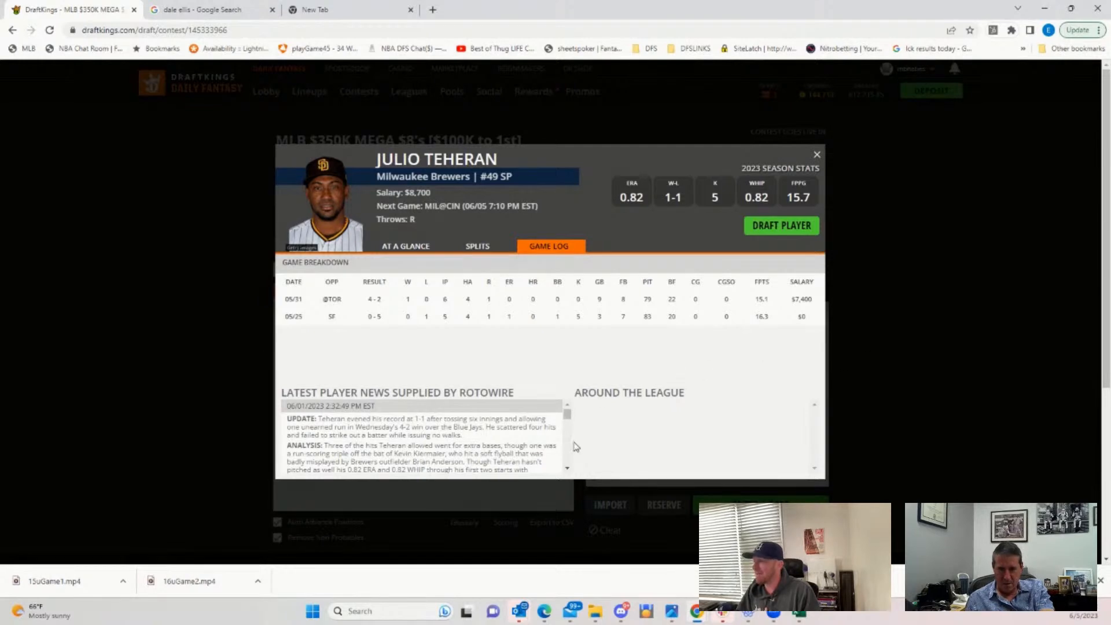
Read through the RotoWire news on Julio Teheran and close his player card.
scroll(568, 427, down, 3)
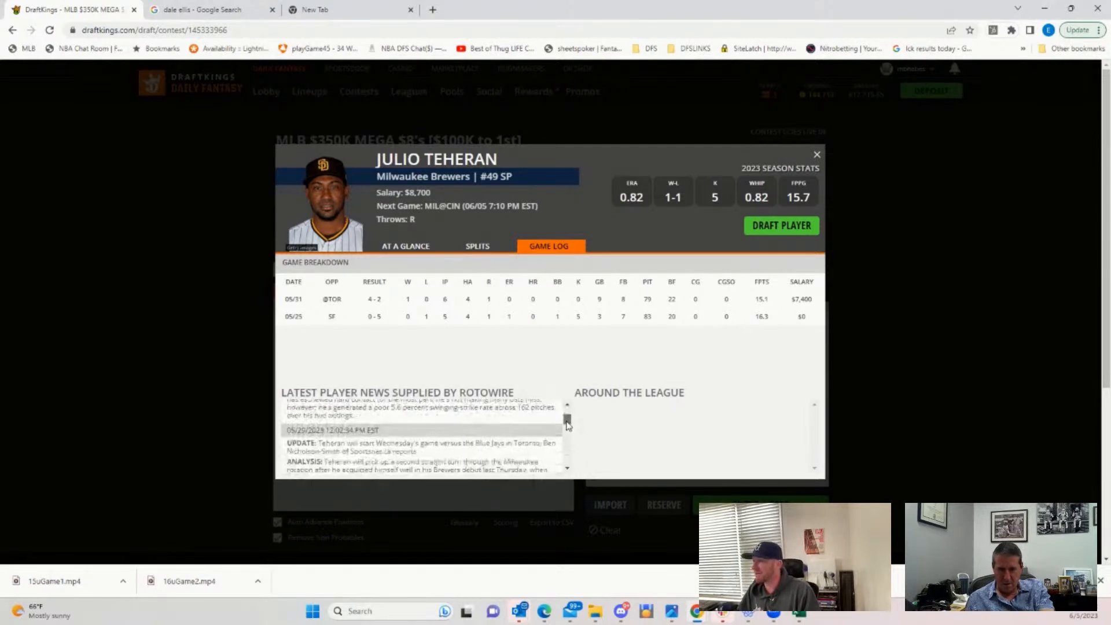
scroll(568, 426, down, 2)
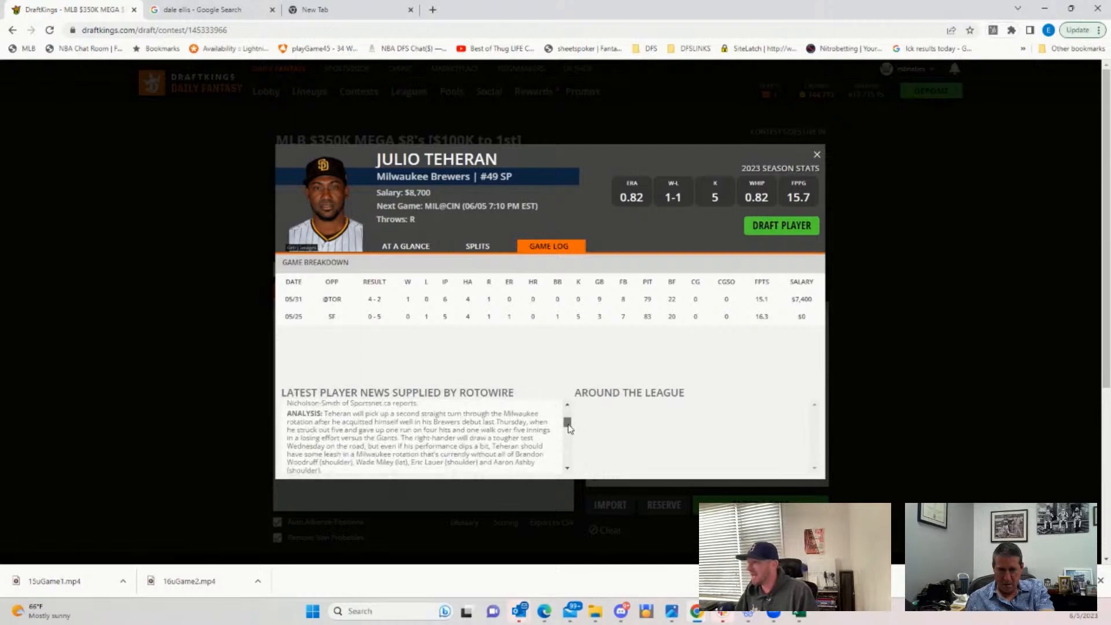
drag(568, 427, 569, 452)
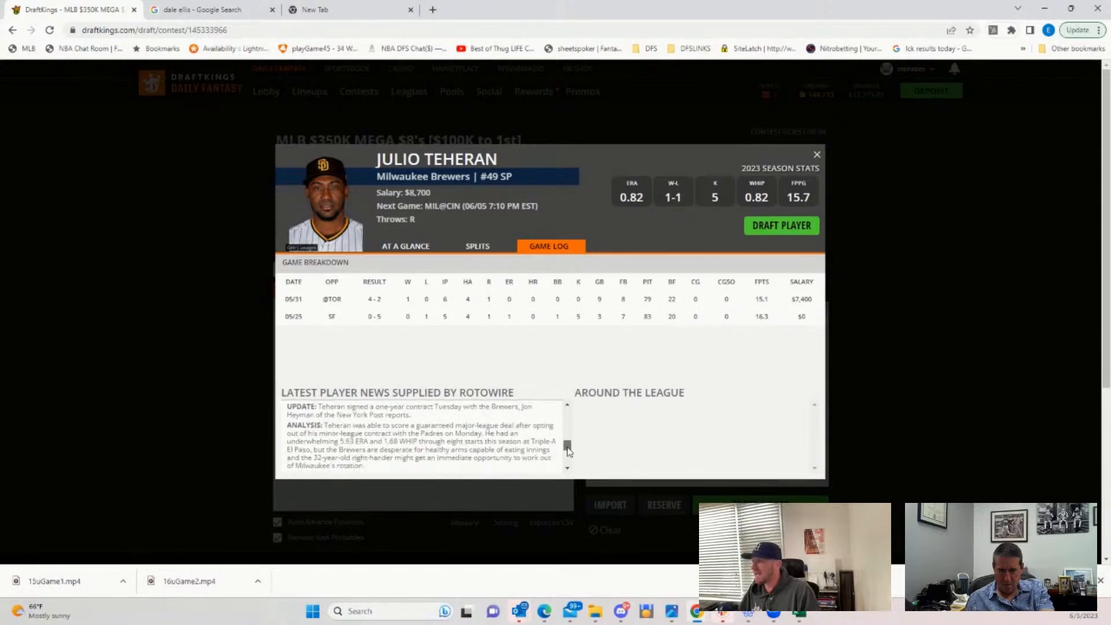
drag(569, 453, 577, 369)
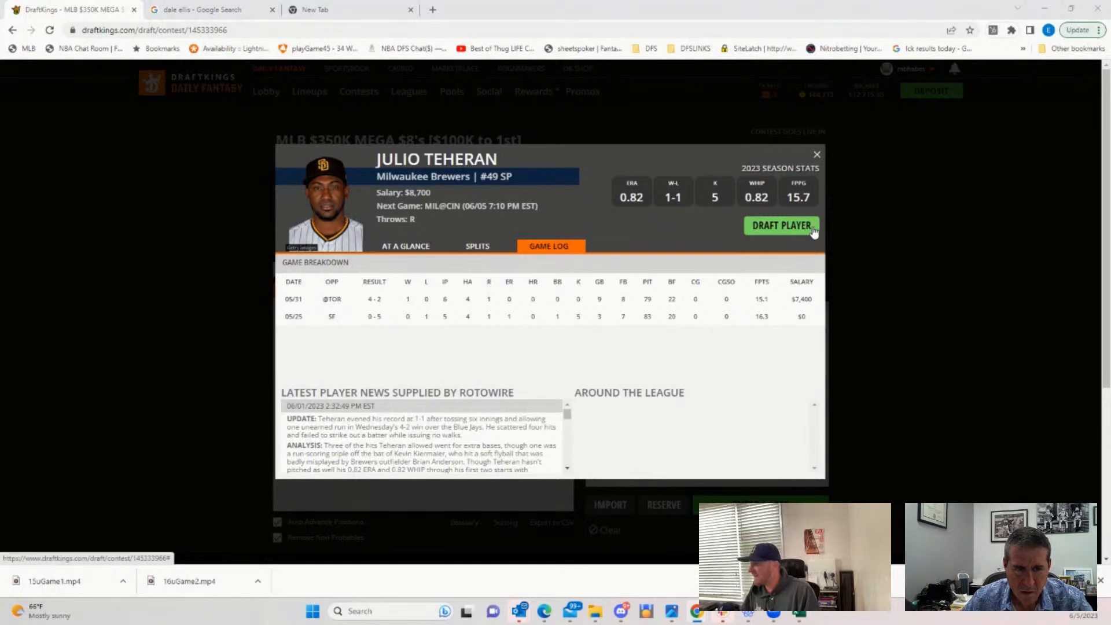
click(817, 156)
Narrow the pitcher list to Cincinnati and look at Andrew Abbott's player card.
click(694, 203)
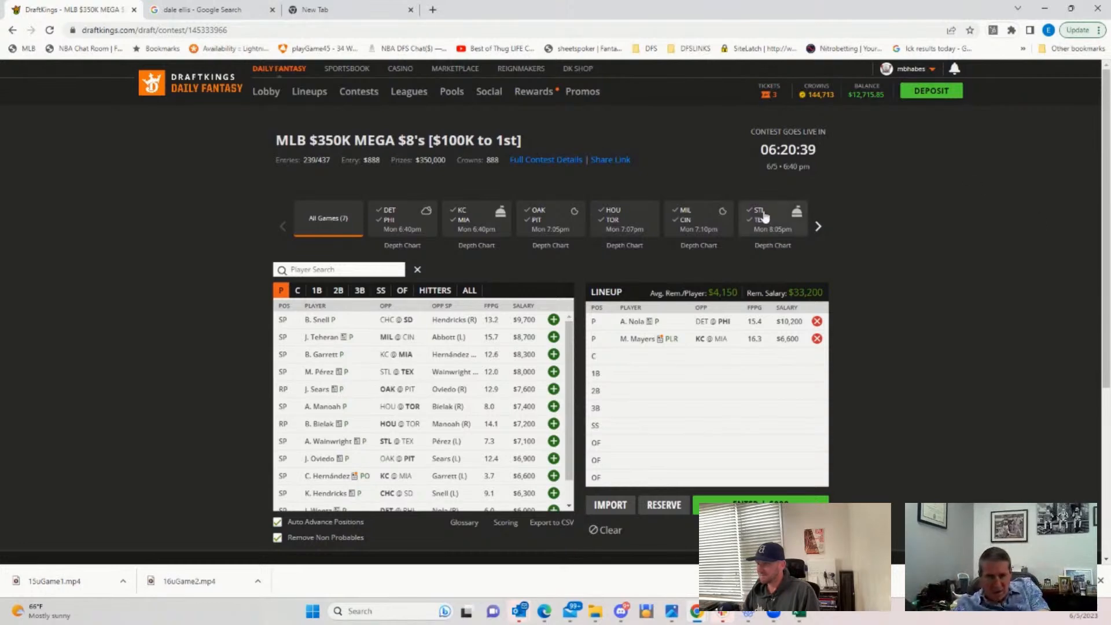
click(682, 231)
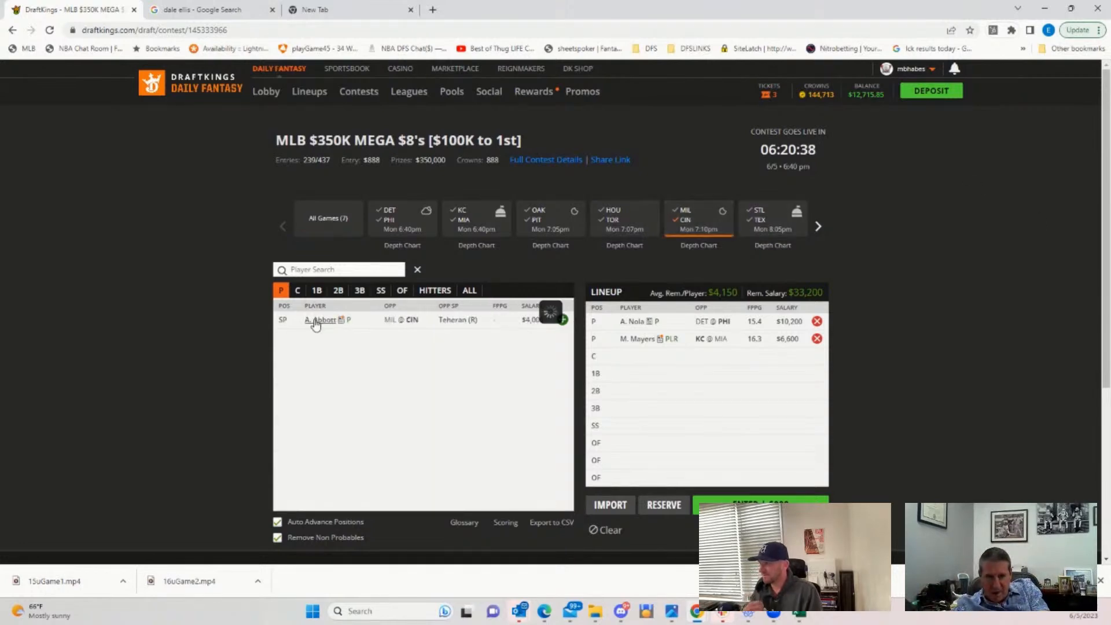
click(314, 320)
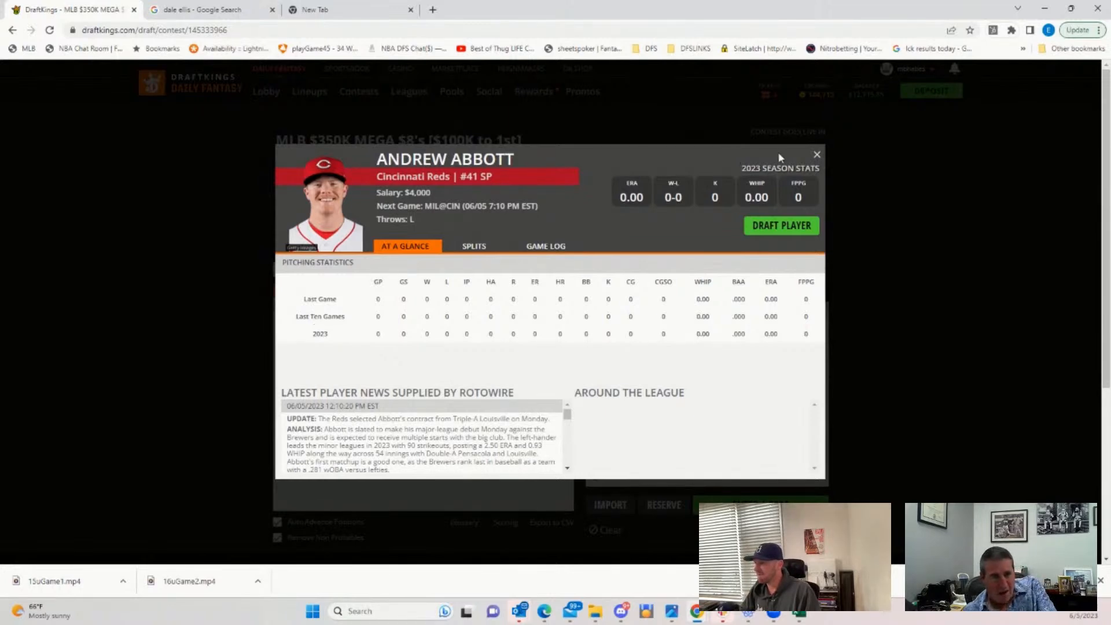
Close Andrew Abbott's card, narrow the pitcher list to Milwaukee and review Julio Teheran's game log.
click(816, 156)
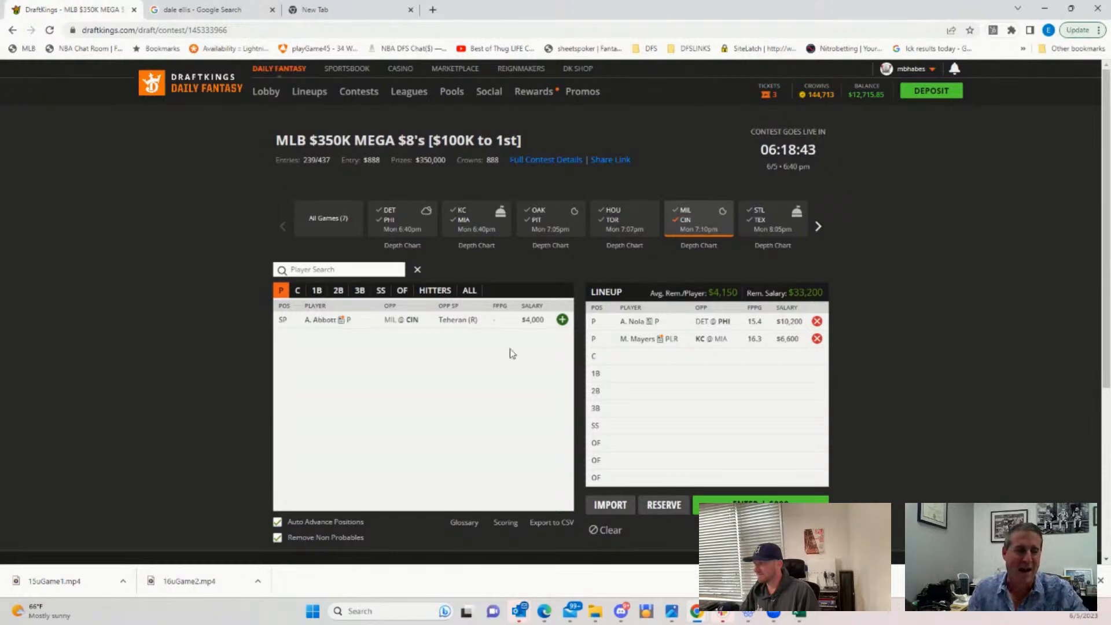
click(673, 223)
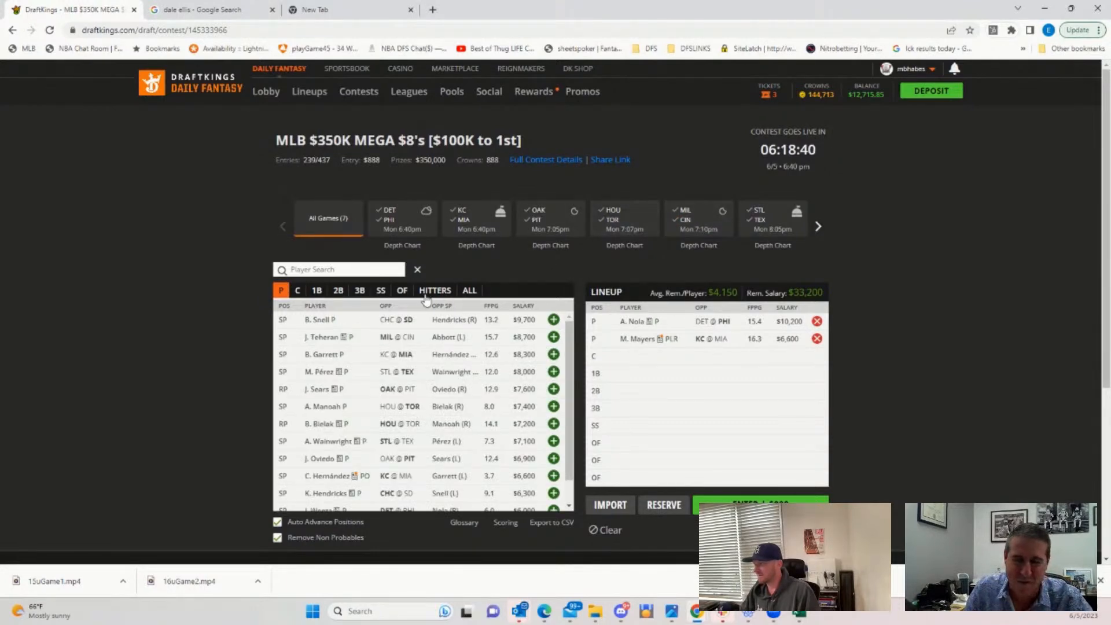
click(683, 219)
click(321, 320)
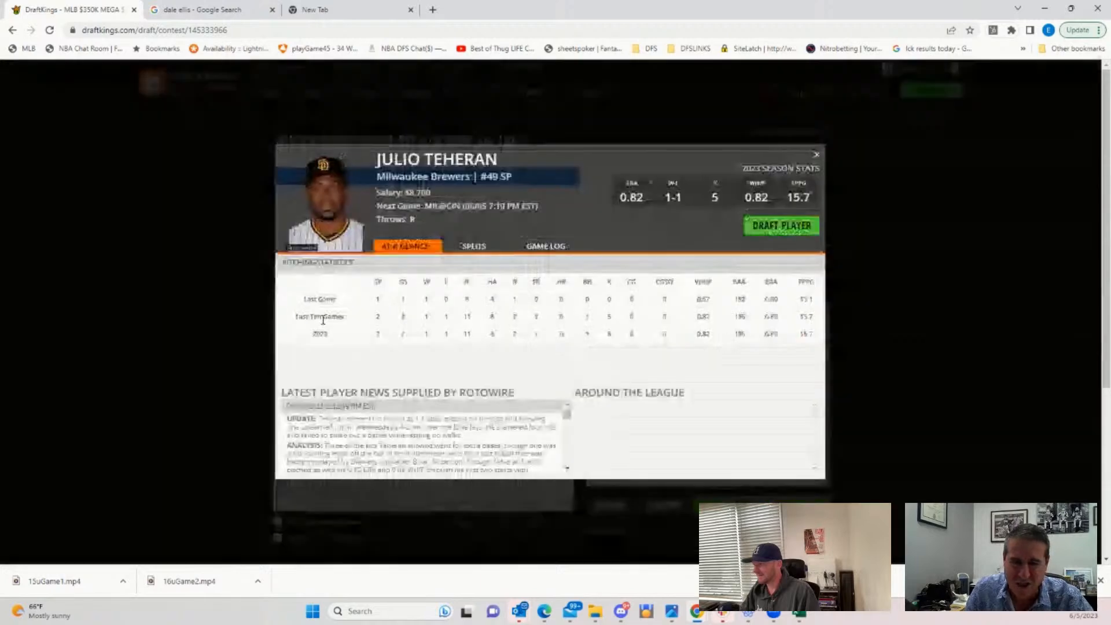
click(551, 248)
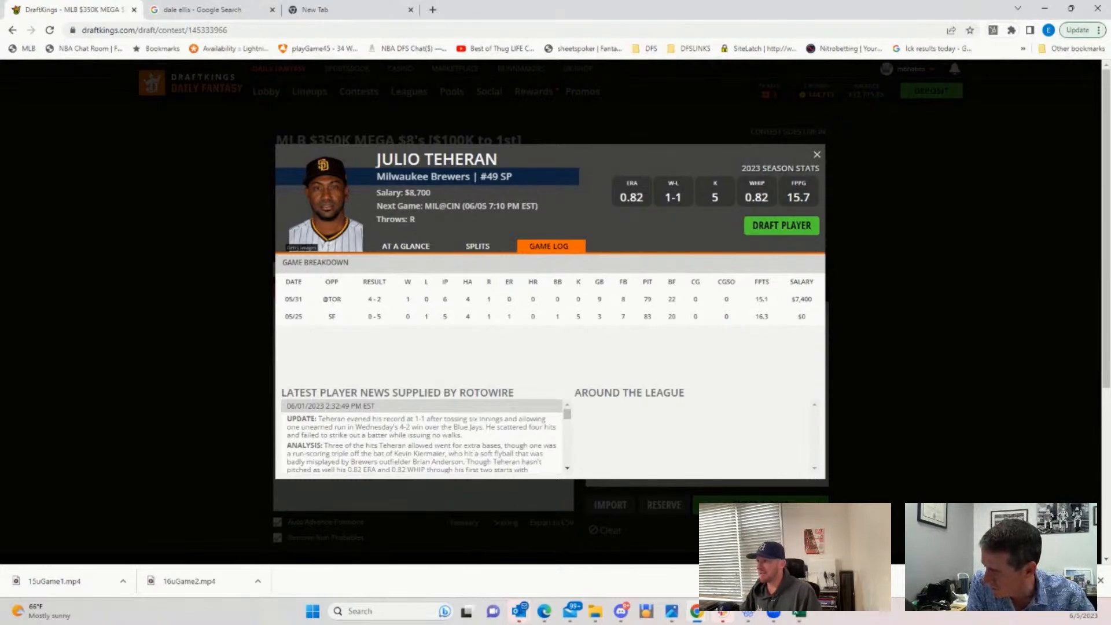
click(817, 156)
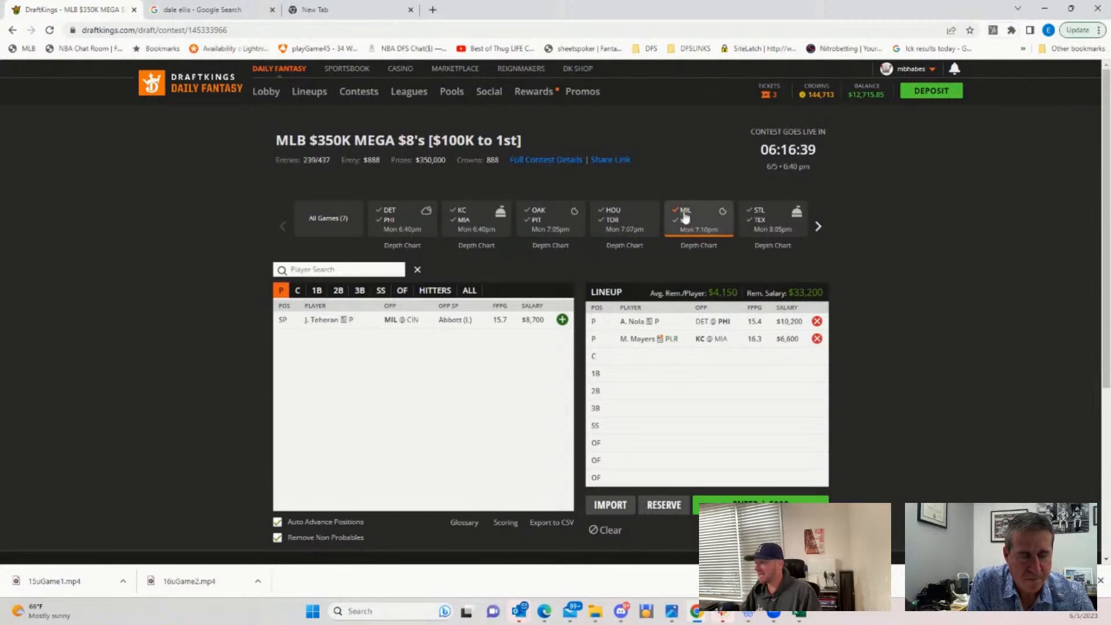
Replace M. Mayers with Cincinnati pitcher A. Abbott in the lineup's second pitcher slot.
click(817, 340)
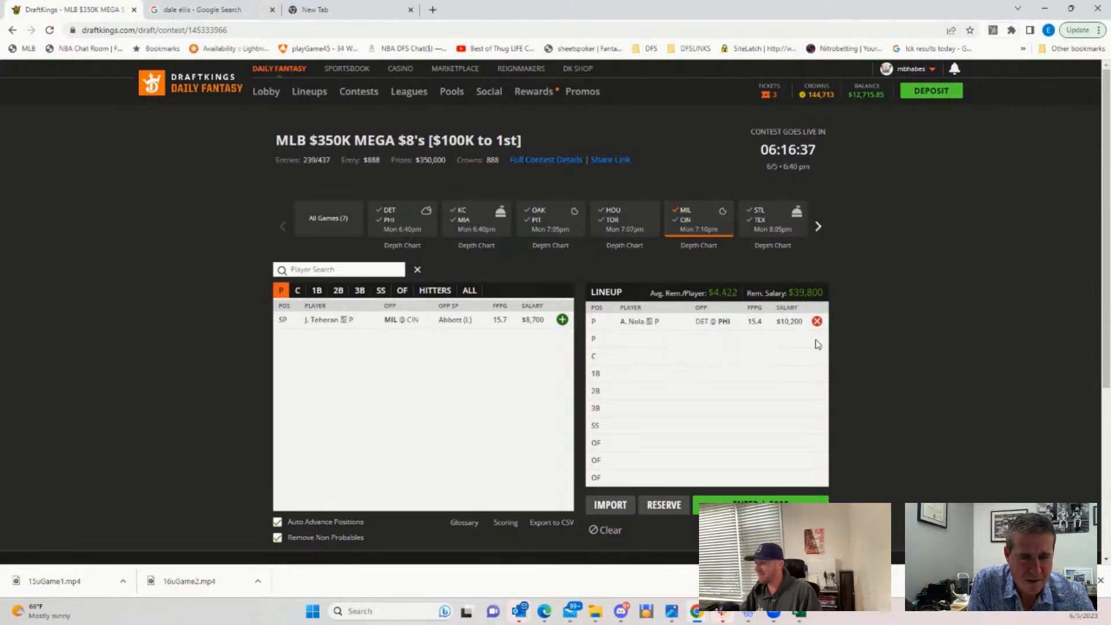
click(684, 221)
click(562, 337)
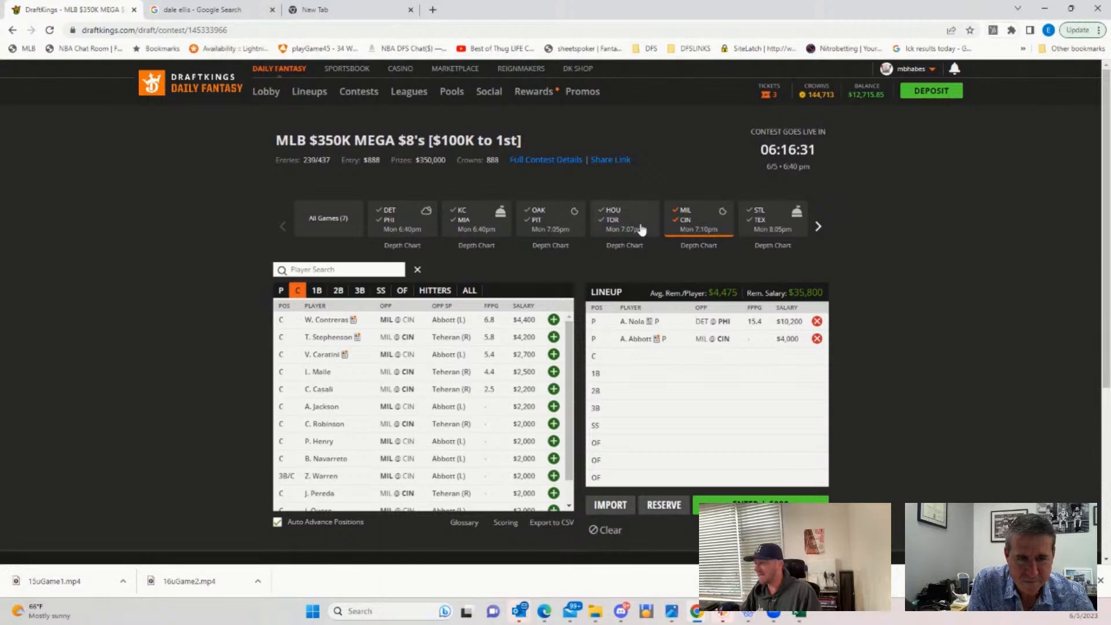
List the MIL @ CIN outfielders and open Christian Yelich's game log.
click(402, 293)
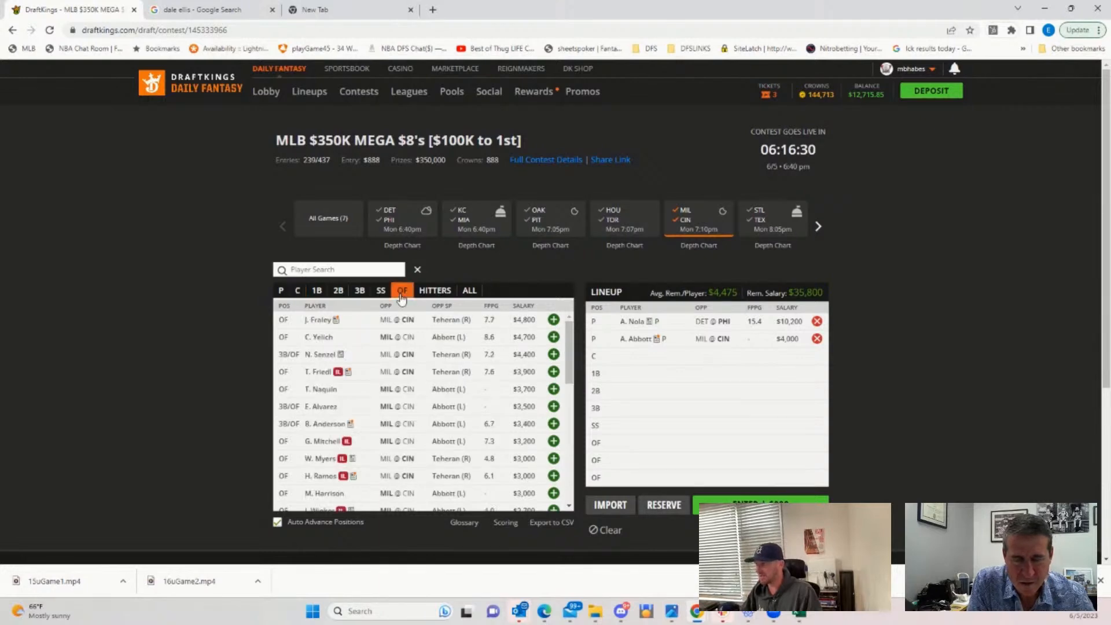
click(319, 337)
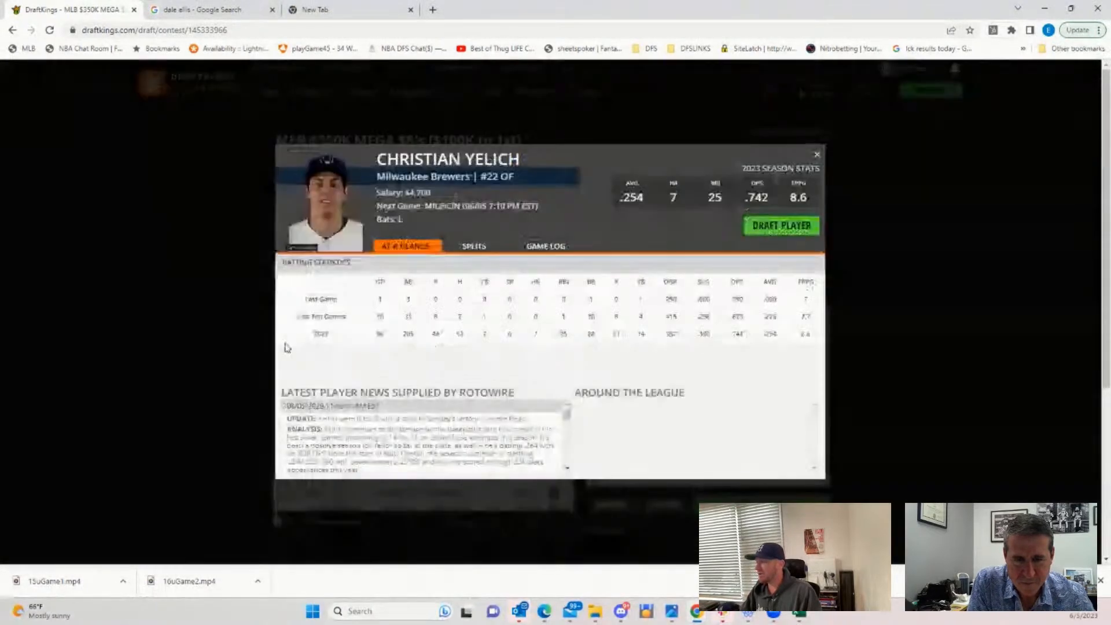
click(548, 247)
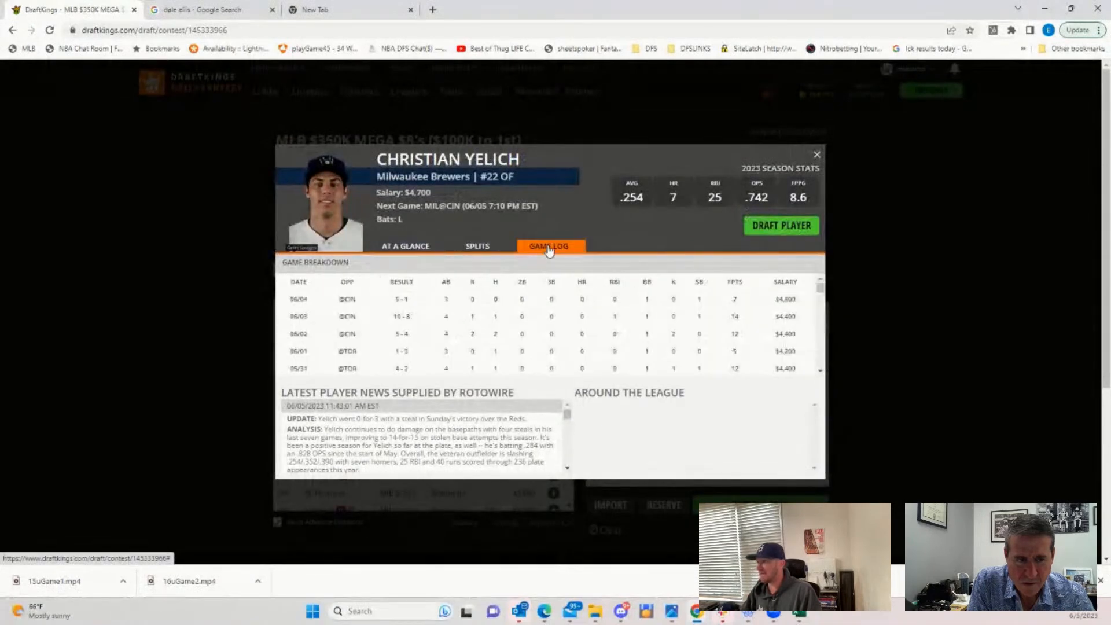
scroll(823, 296, down, 1)
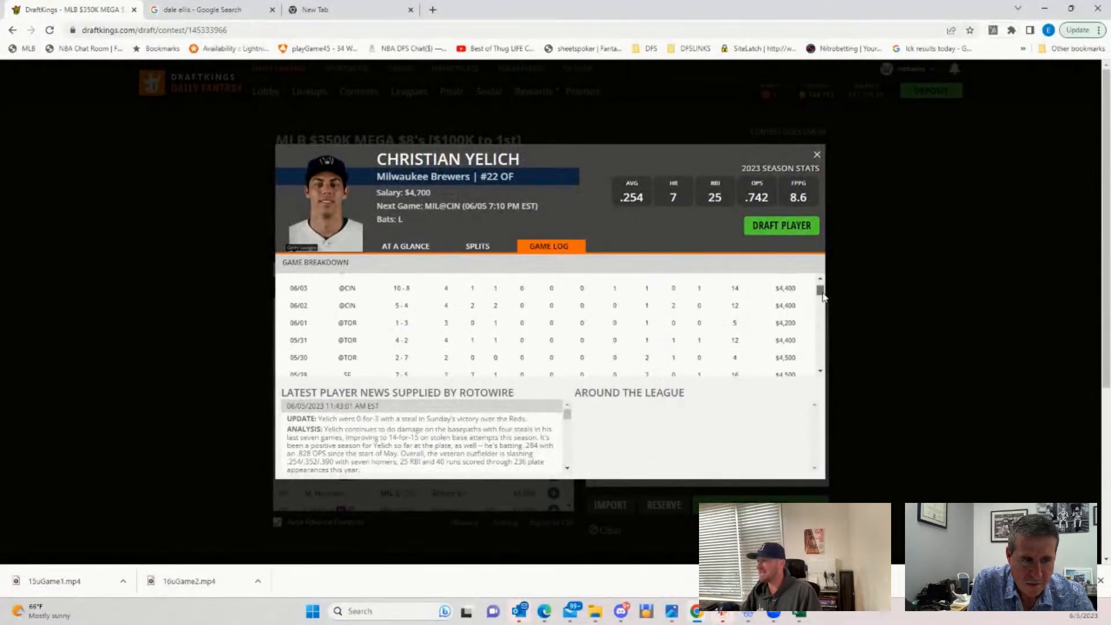
scroll(822, 295, up, 1)
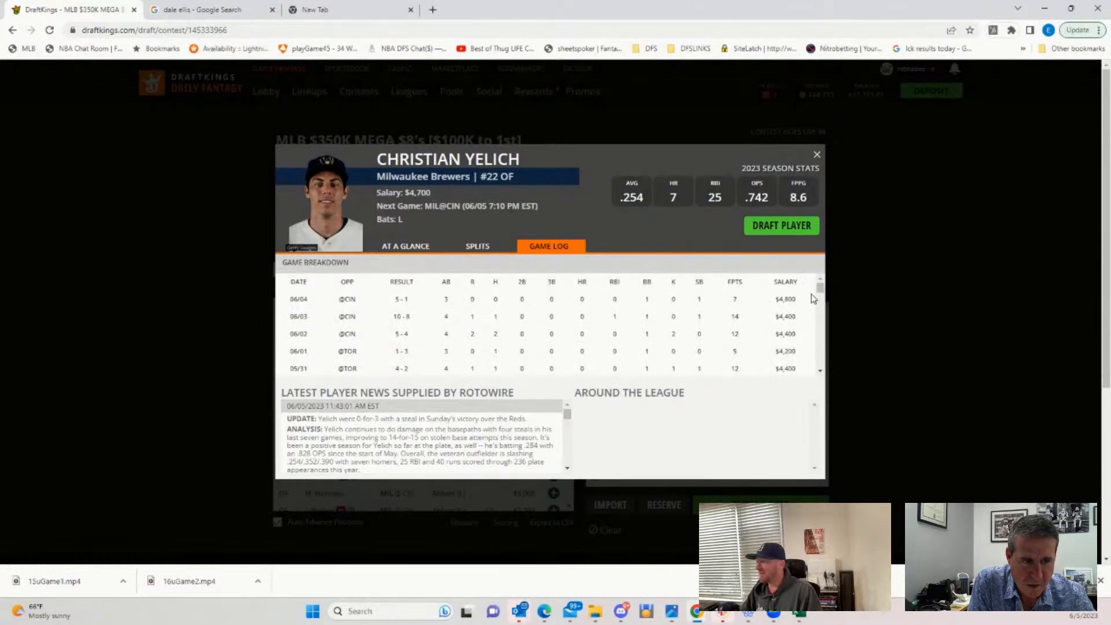
Read back through the older games in Christian Yelich's game log and return to the most recent ones.
drag(815, 294, 818, 294)
click(726, 332)
click(820, 371)
click(821, 373)
click(821, 373)
click(821, 372)
click(821, 372)
click(821, 373)
click(820, 372)
click(820, 372)
click(821, 372)
click(821, 372)
click(821, 372)
click(820, 373)
click(821, 373)
click(821, 372)
click(821, 372)
click(821, 372)
click(821, 373)
click(821, 372)
click(821, 372)
click(821, 372)
click(821, 372)
click(821, 372)
drag(820, 344, 809, 250)
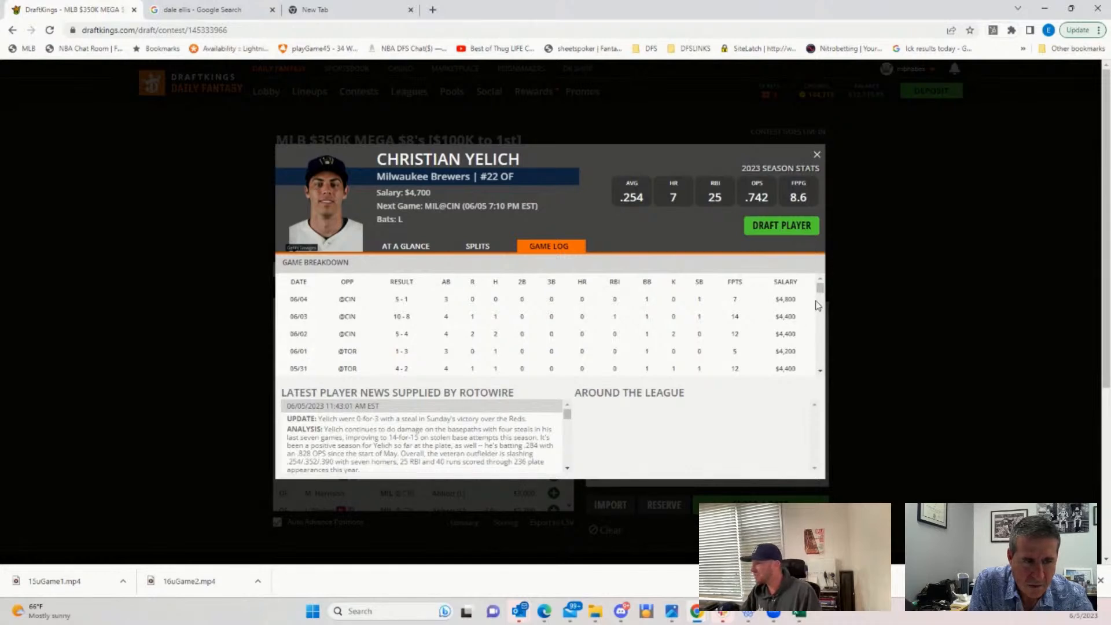
drag(820, 292, 822, 231)
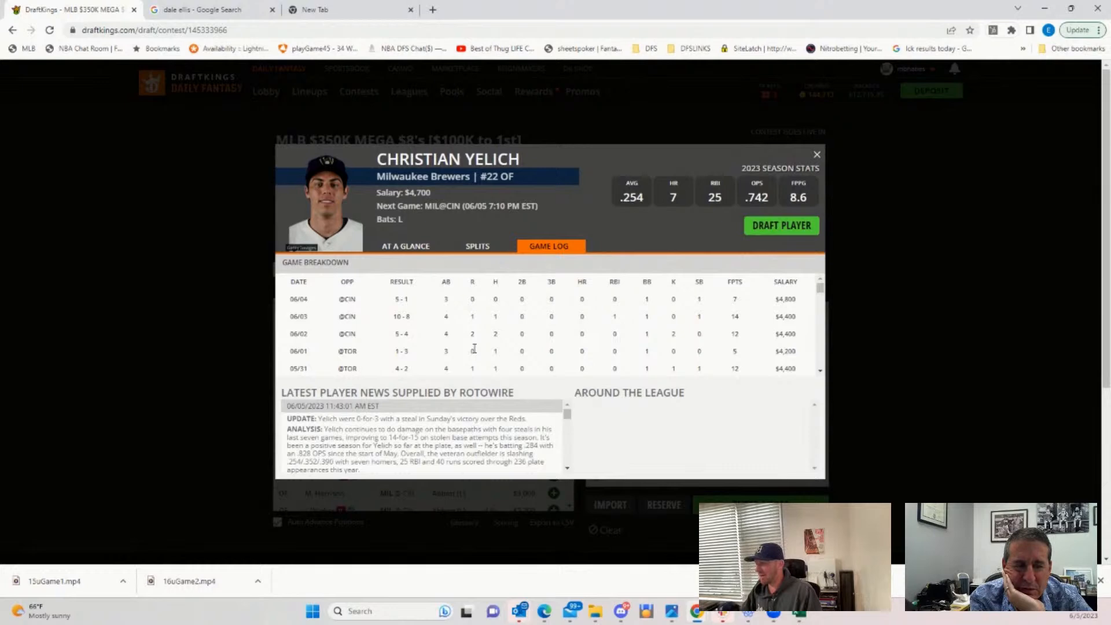
Compare Christian Yelich's results from late May and early June, then close his player card.
scroll(649, 325, down, 6)
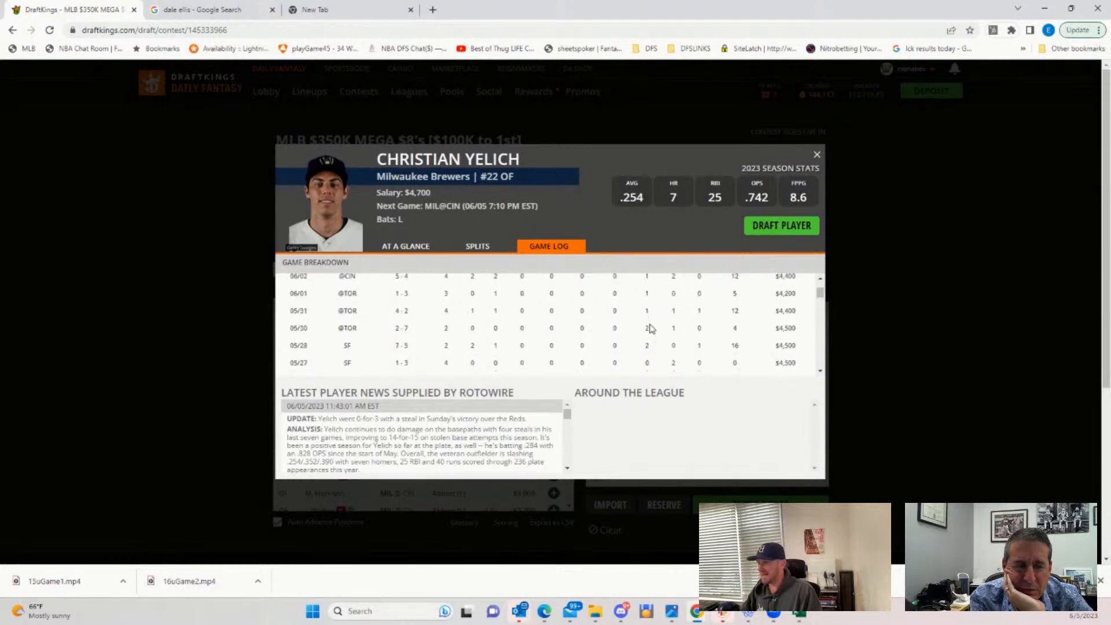
scroll(649, 329, up, 6)
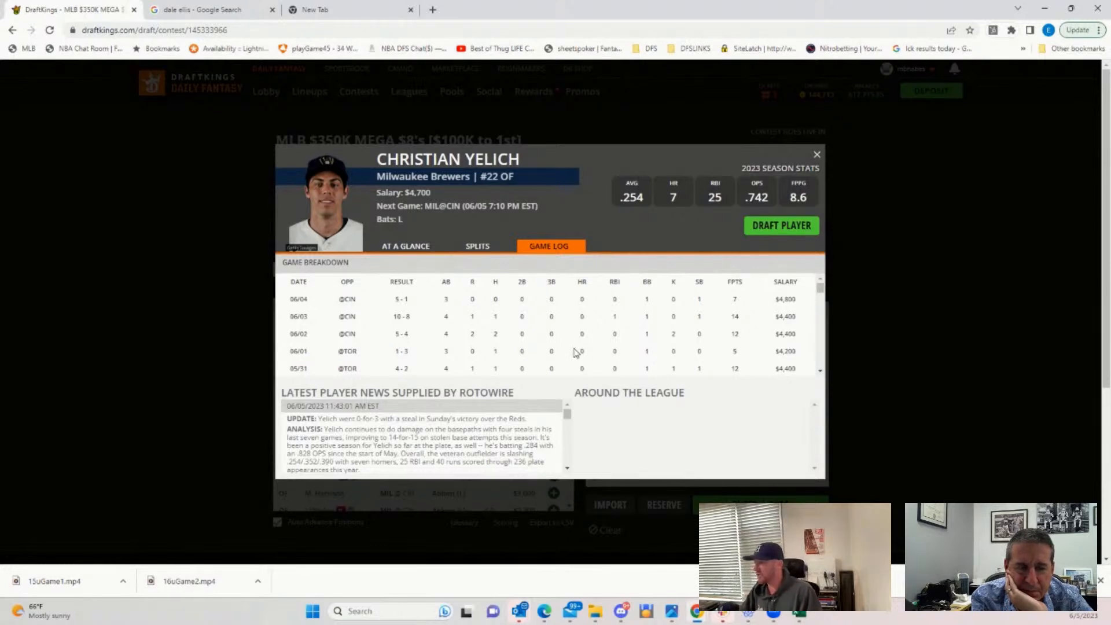
scroll(710, 342, down, 1)
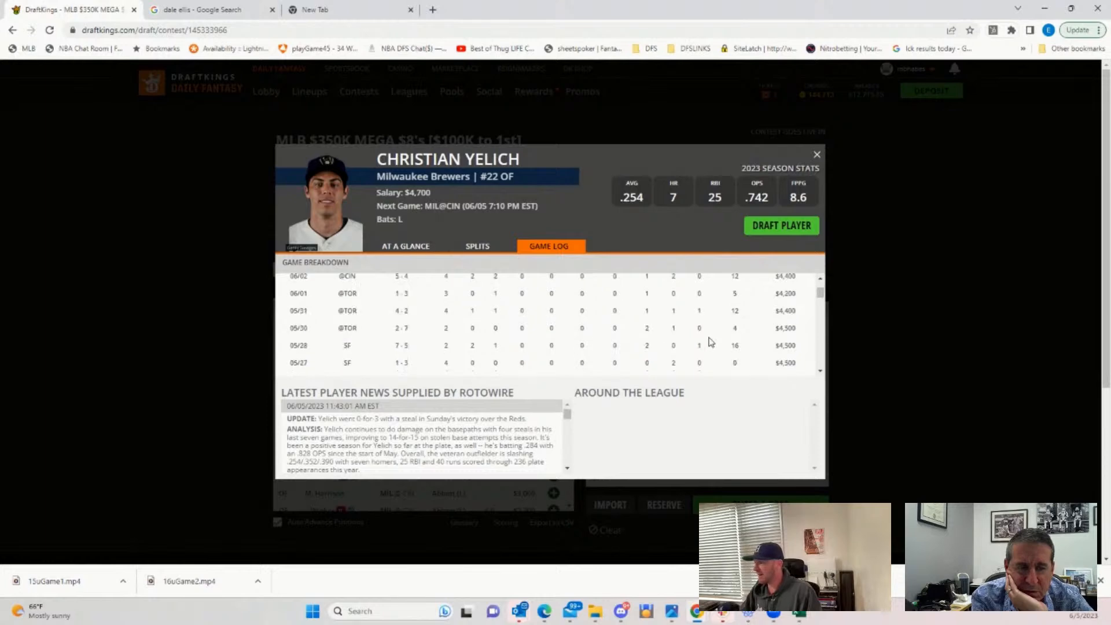
scroll(711, 342, down, 2)
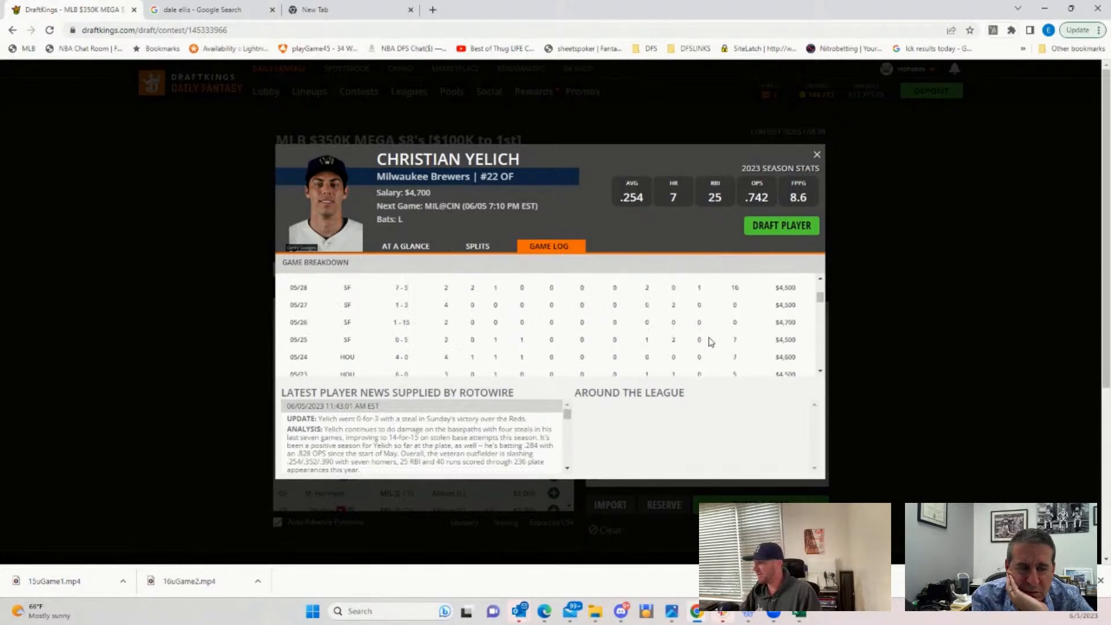
scroll(710, 342, up, 4)
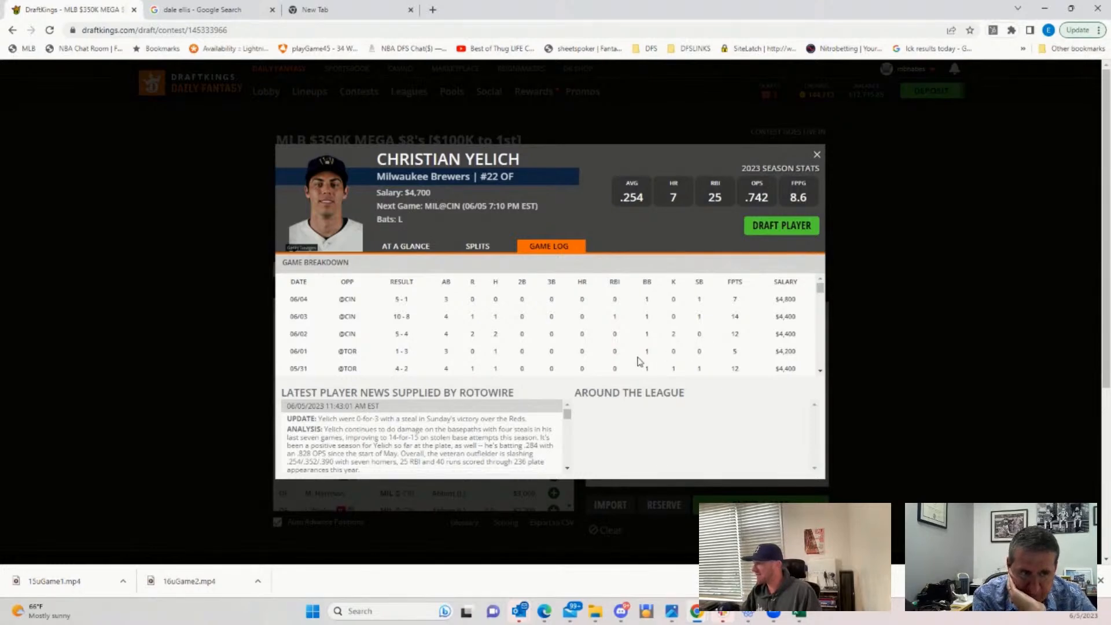
scroll(724, 344, down, 3)
scroll(741, 345, up, 3)
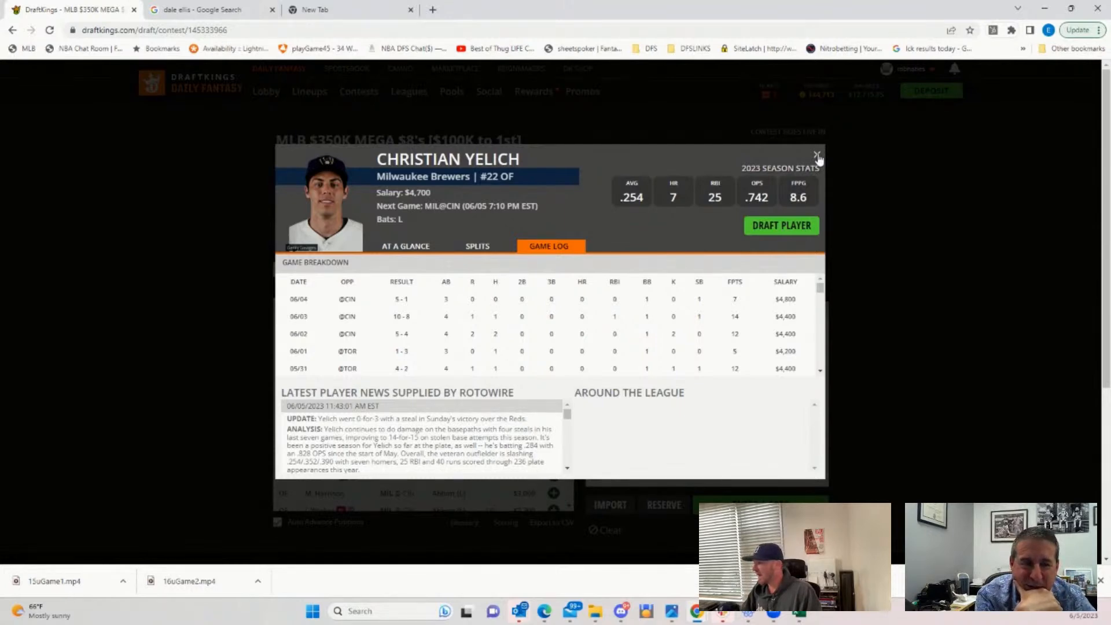
key(ctrl+a)
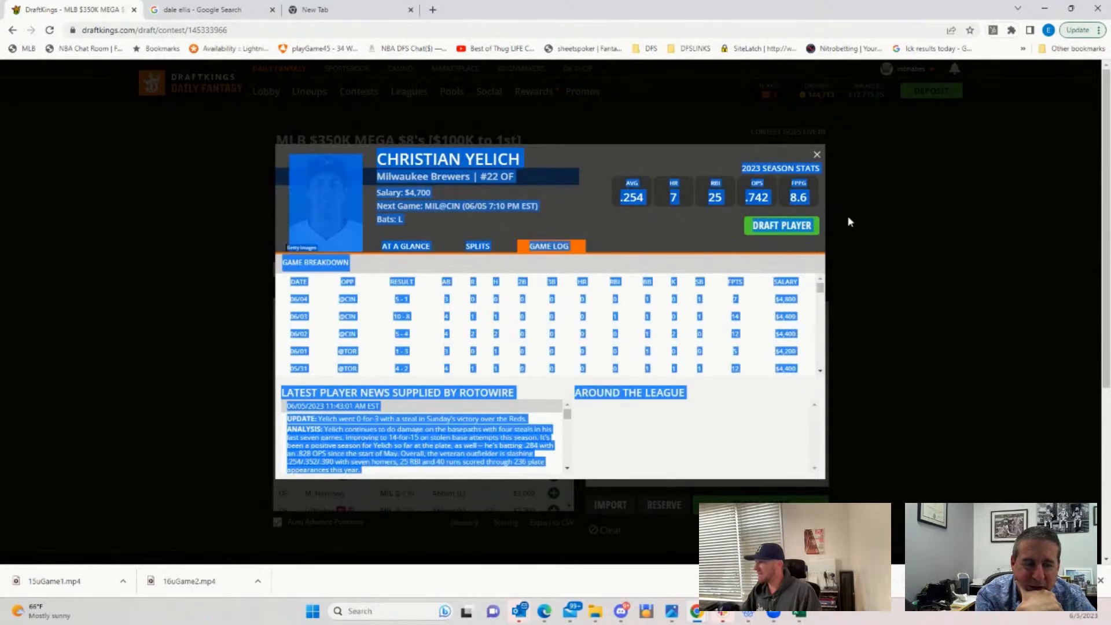
click(609, 175)
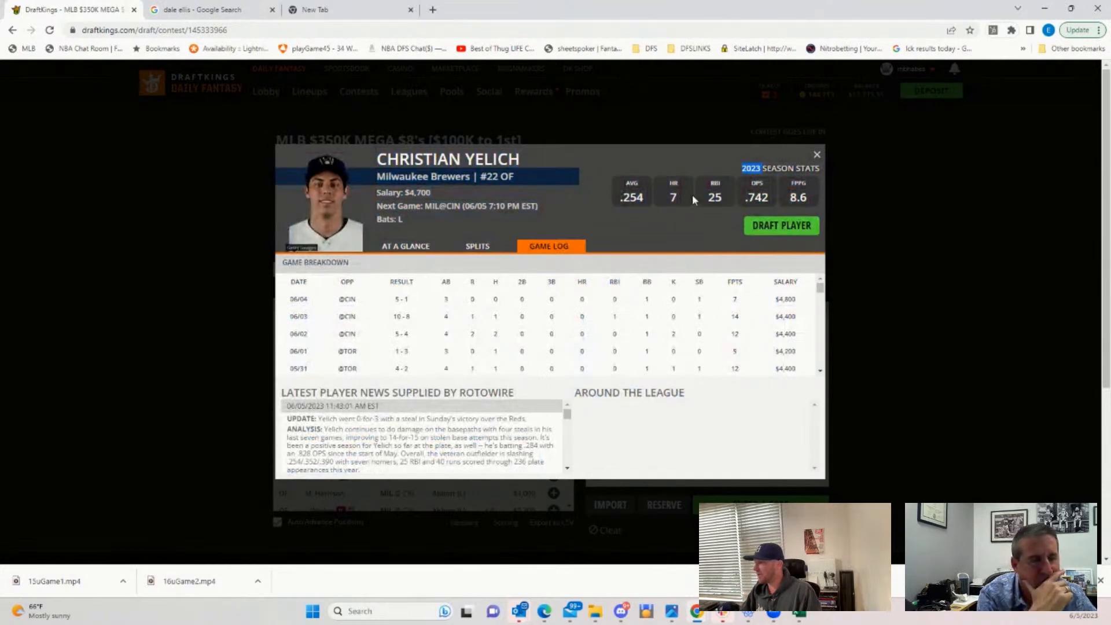
click(816, 155)
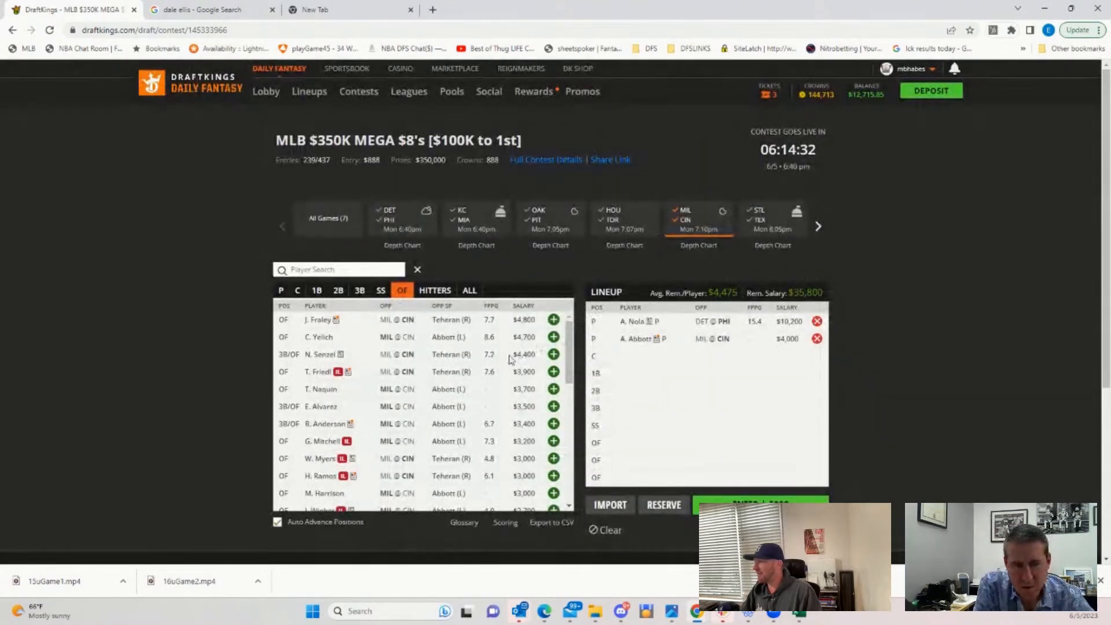
Look over the outfielders for all games and for MIL @ CIN, then narrow the list to Milwaukee.
click(683, 225)
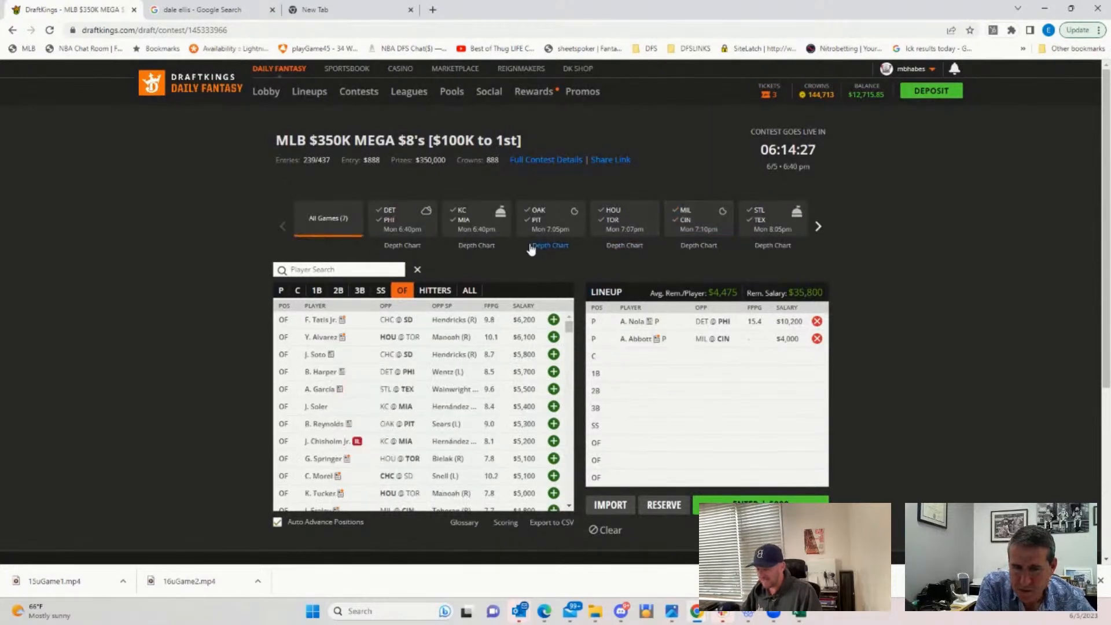
click(684, 226)
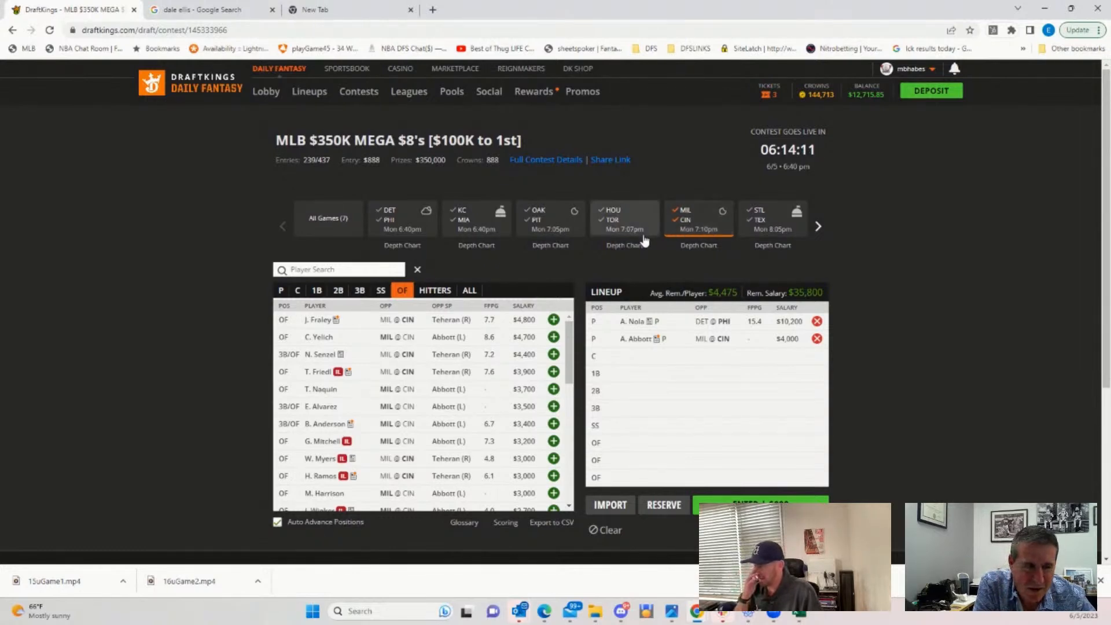
click(685, 223)
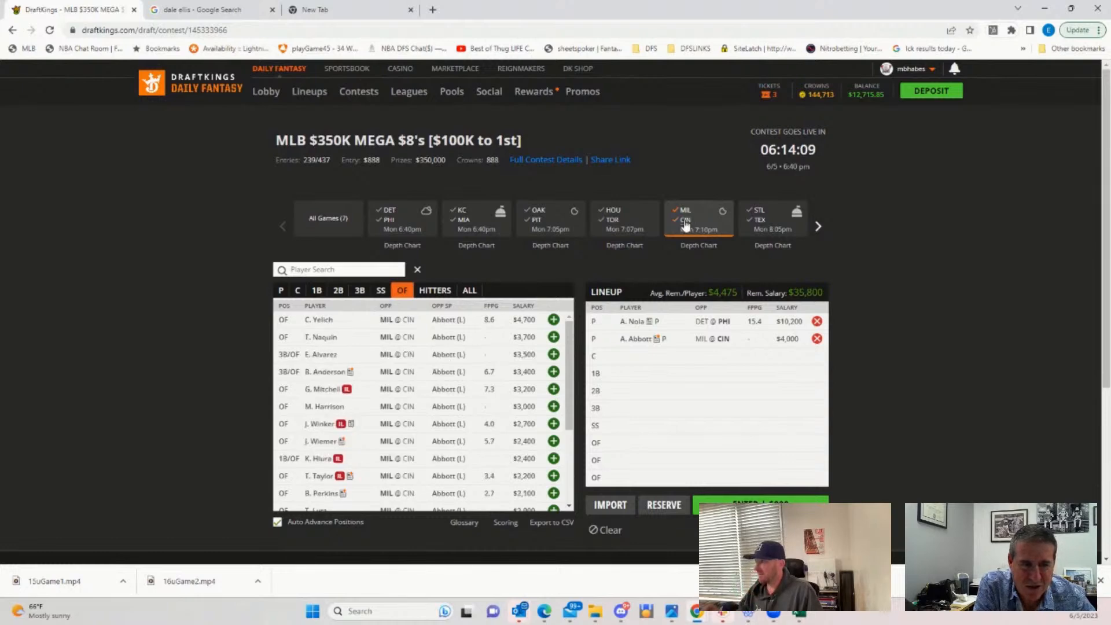
click(683, 219)
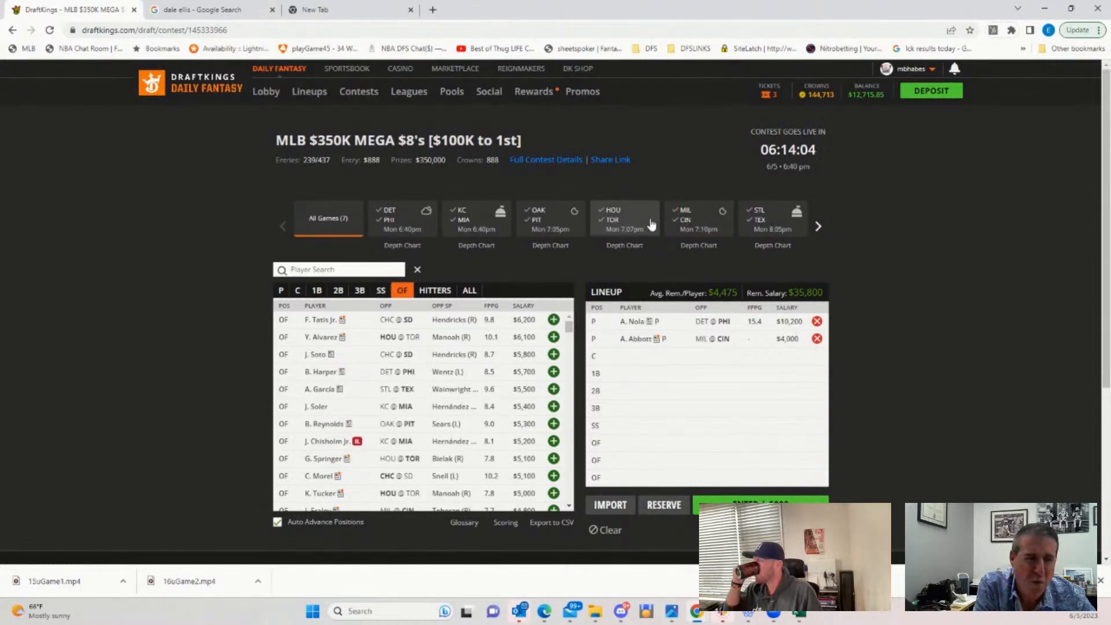
click(689, 216)
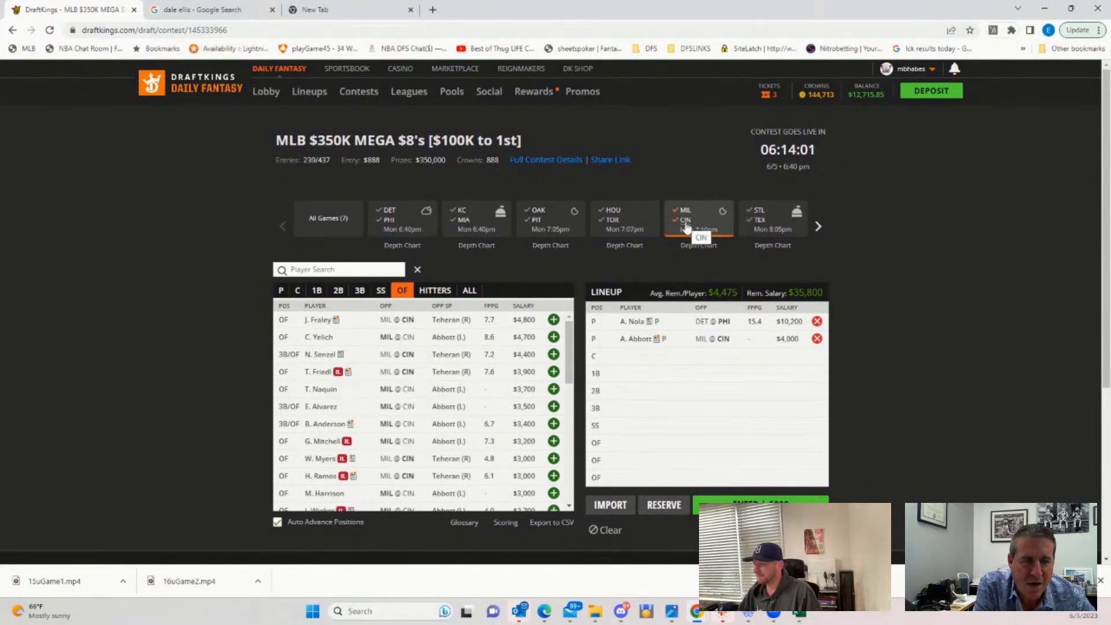
click(686, 221)
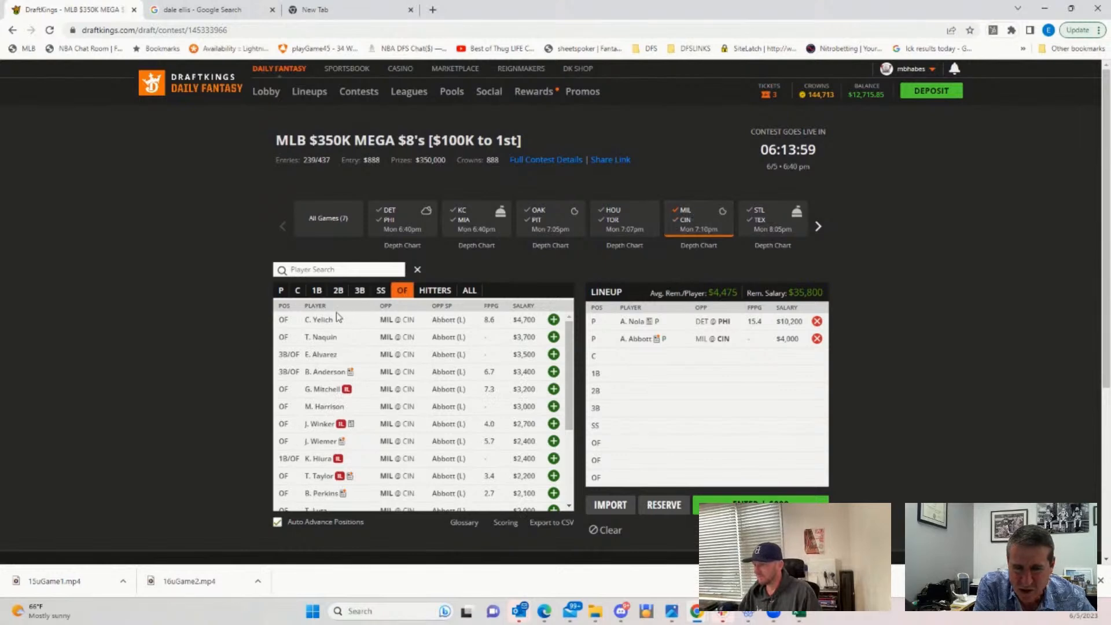
Reopen Christian Yelich's game log and recheck his games against Cincinnati, Toronto and San Francisco.
click(320, 324)
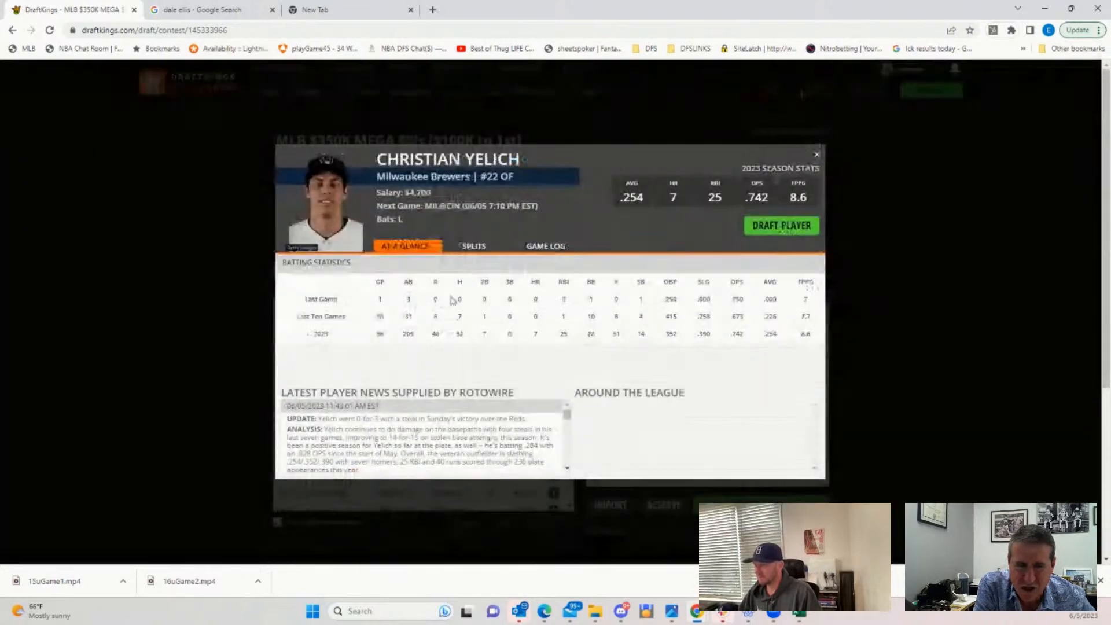
click(544, 254)
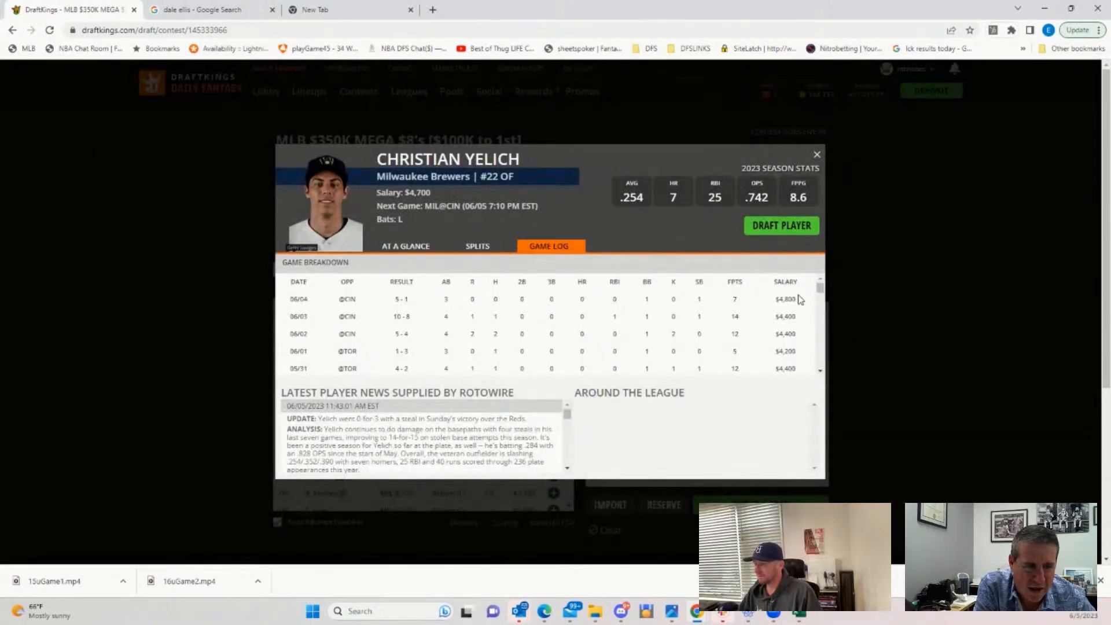
click(822, 373)
click(822, 372)
click(821, 373)
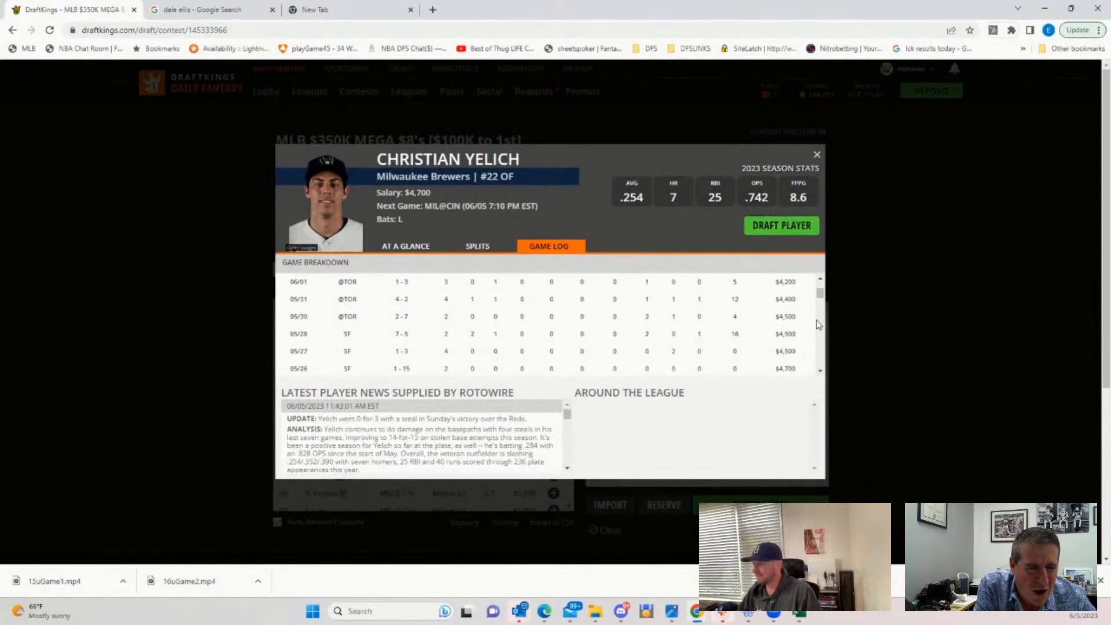
scroll(821, 286, up, 2)
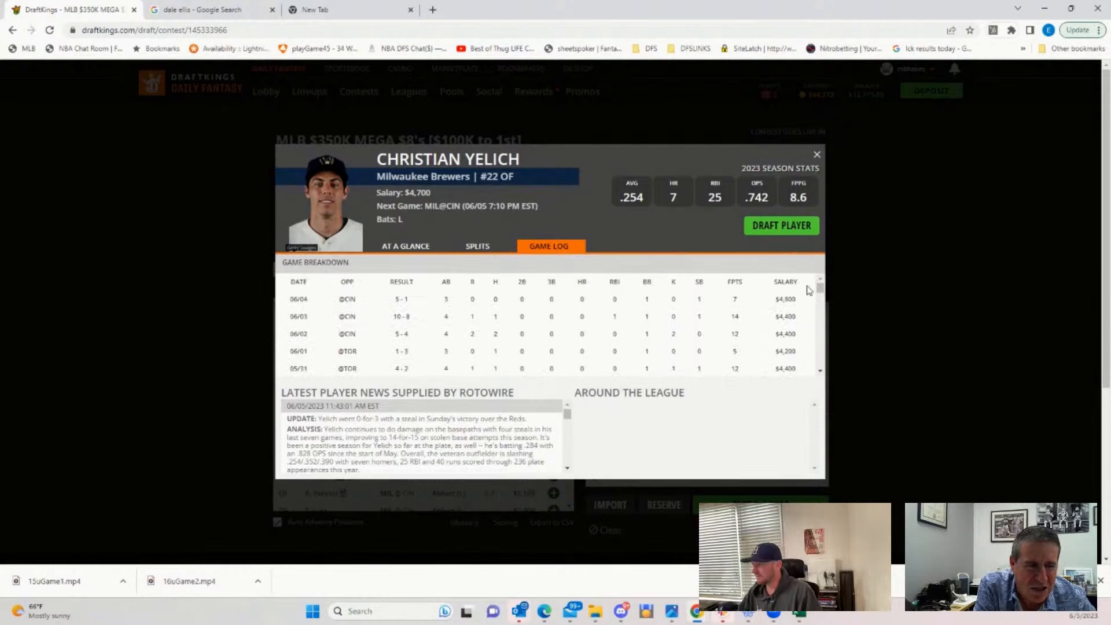
click(821, 373)
click(821, 373)
click(821, 373)
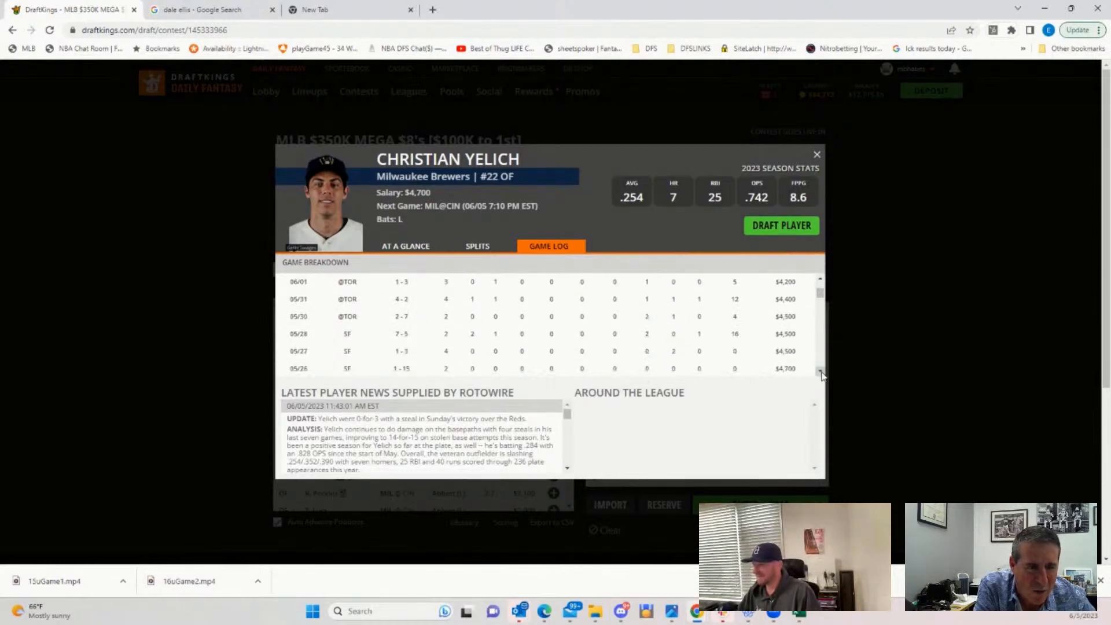
click(821, 281)
click(822, 281)
click(821, 282)
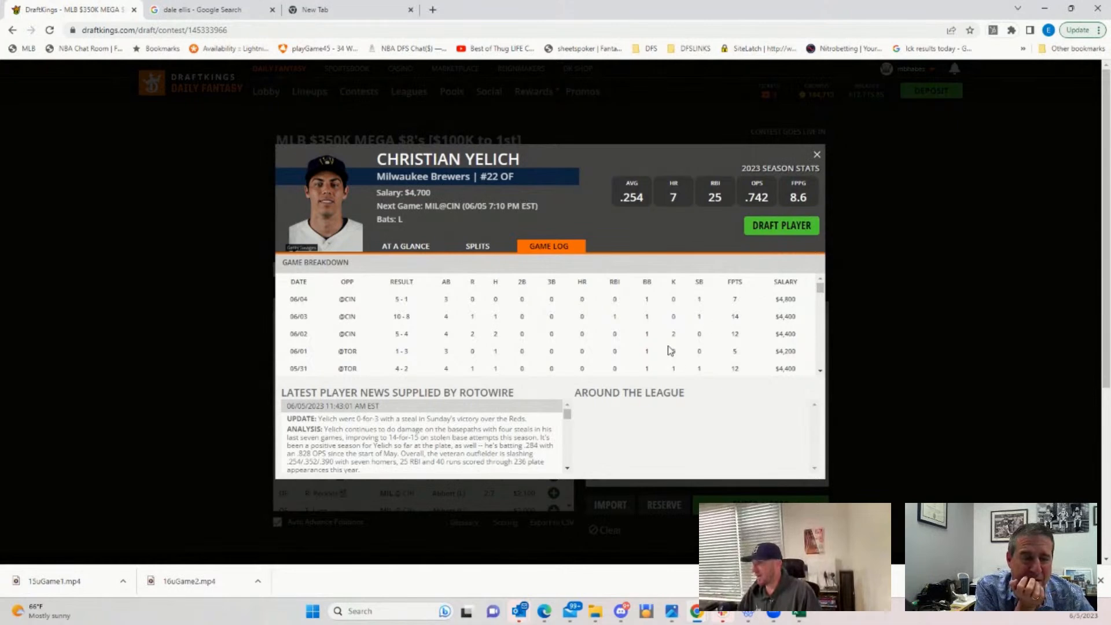
Read back through Christian Yelich's game log to his mid-May games, then close his player card.
click(821, 371)
click(821, 371)
click(821, 371)
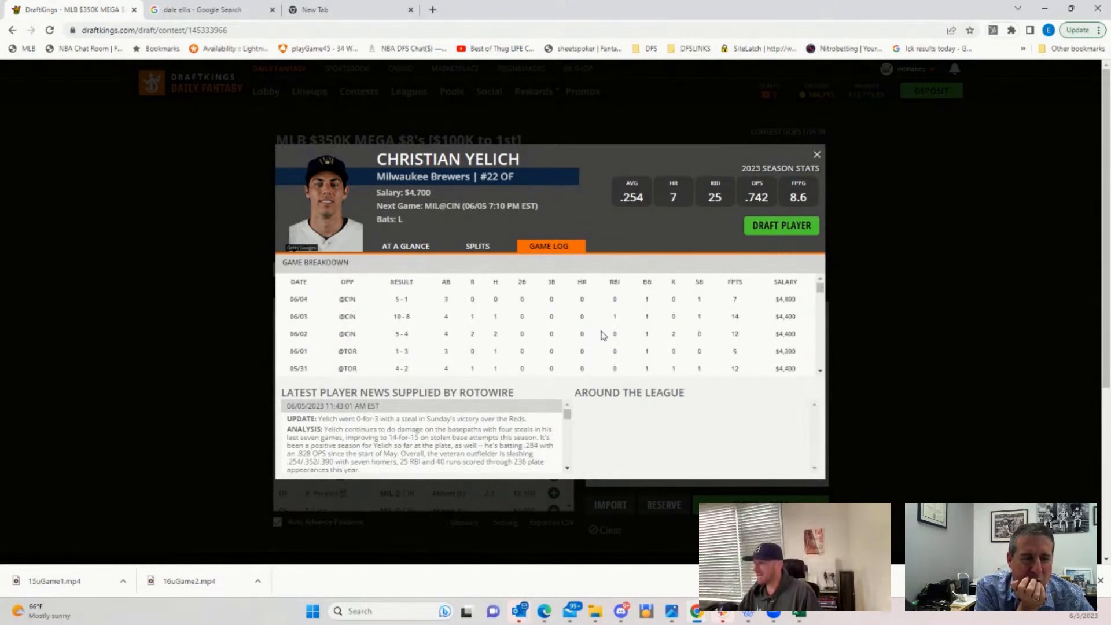
scroll(816, 372, down, 4)
scroll(821, 373, down, 5)
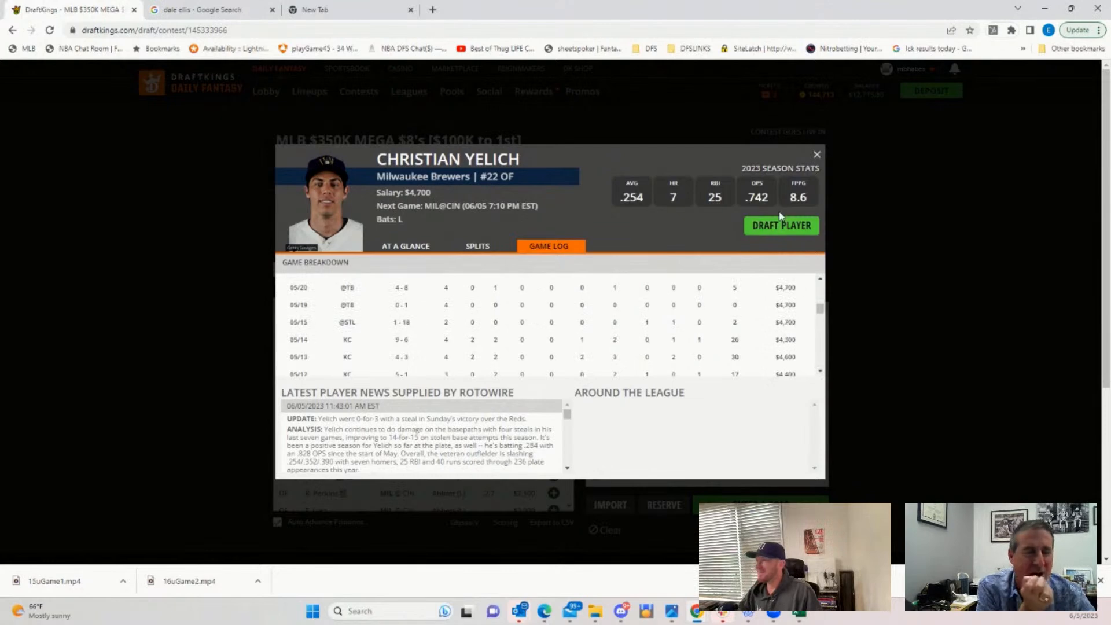
click(817, 155)
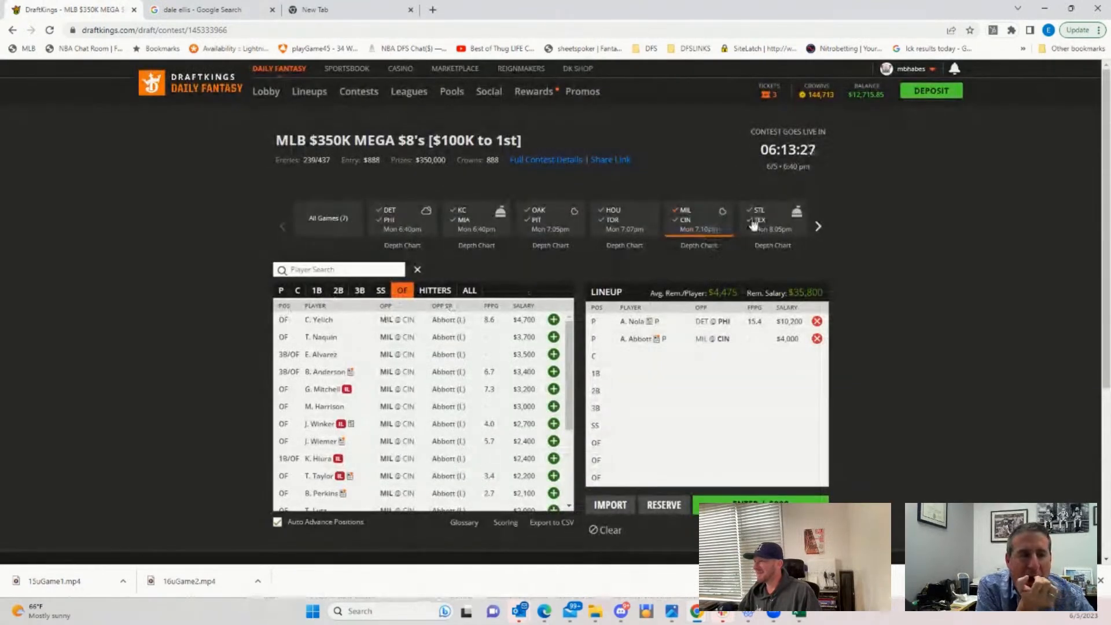
Switch from MIL @ CIN to the STL @ TEX game and list its pitchers.
click(679, 225)
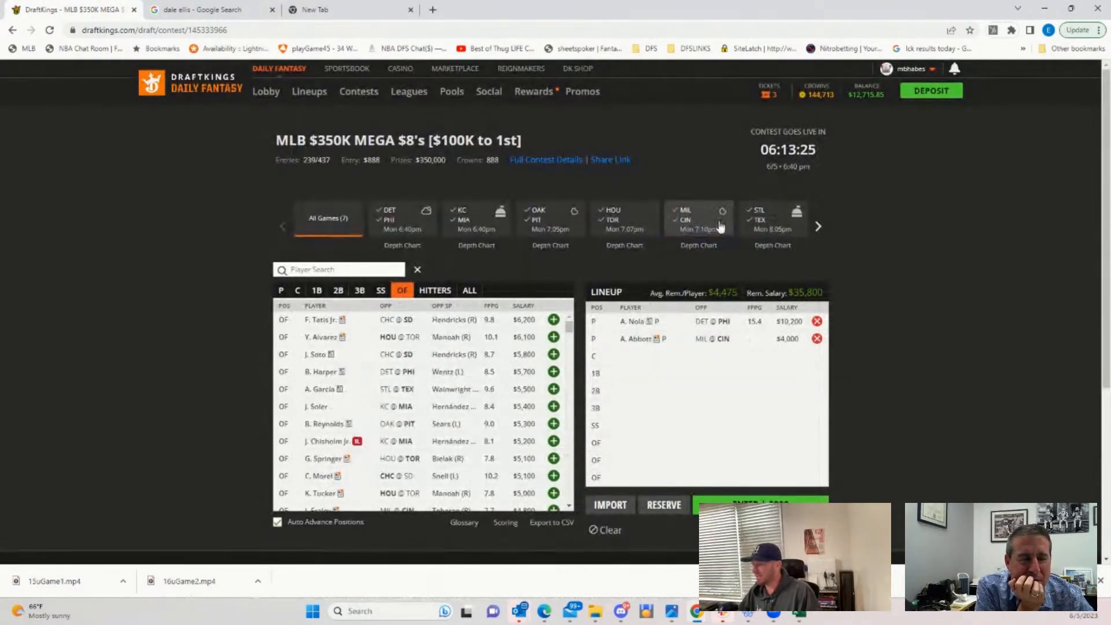
click(755, 226)
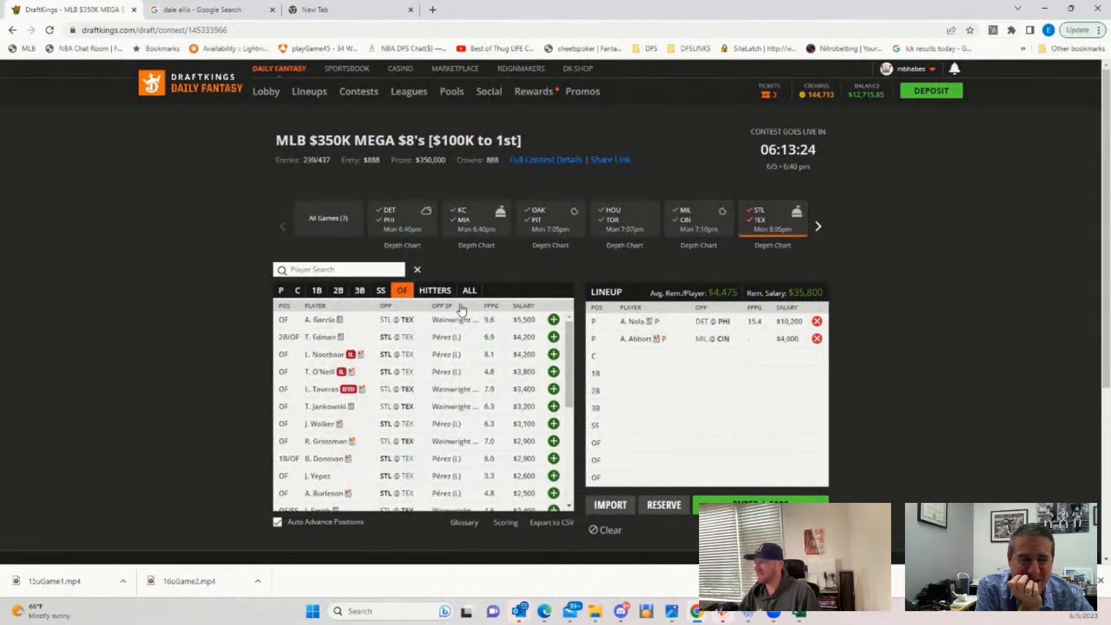
click(282, 291)
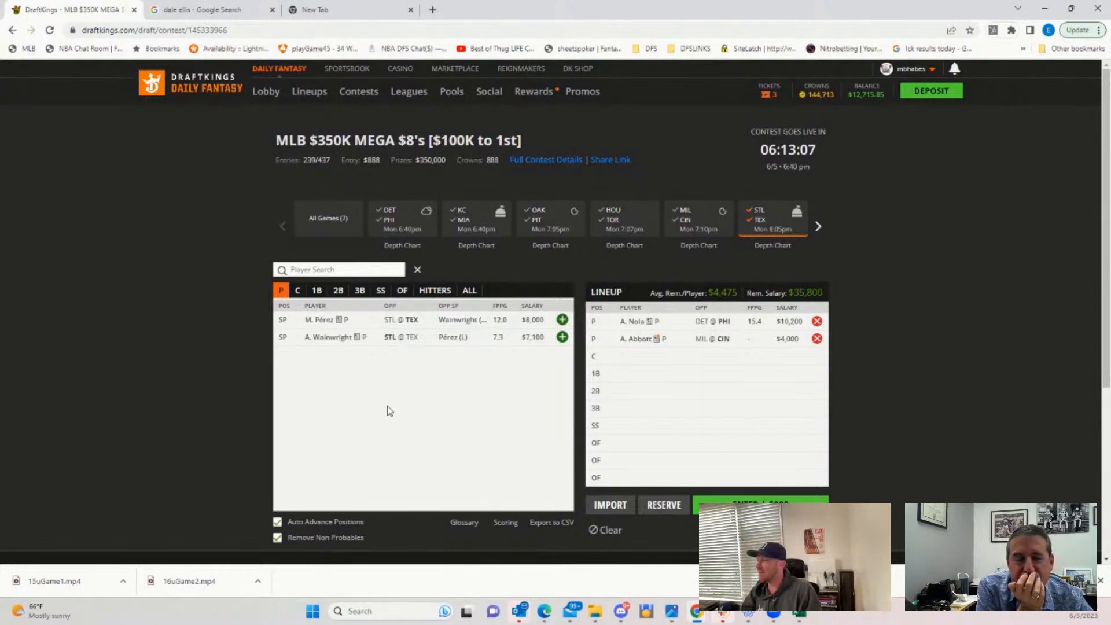
Review the game logs of Adam Wainwright and Martín Pérez, closing each player card after reading it.
click(339, 340)
click(565, 248)
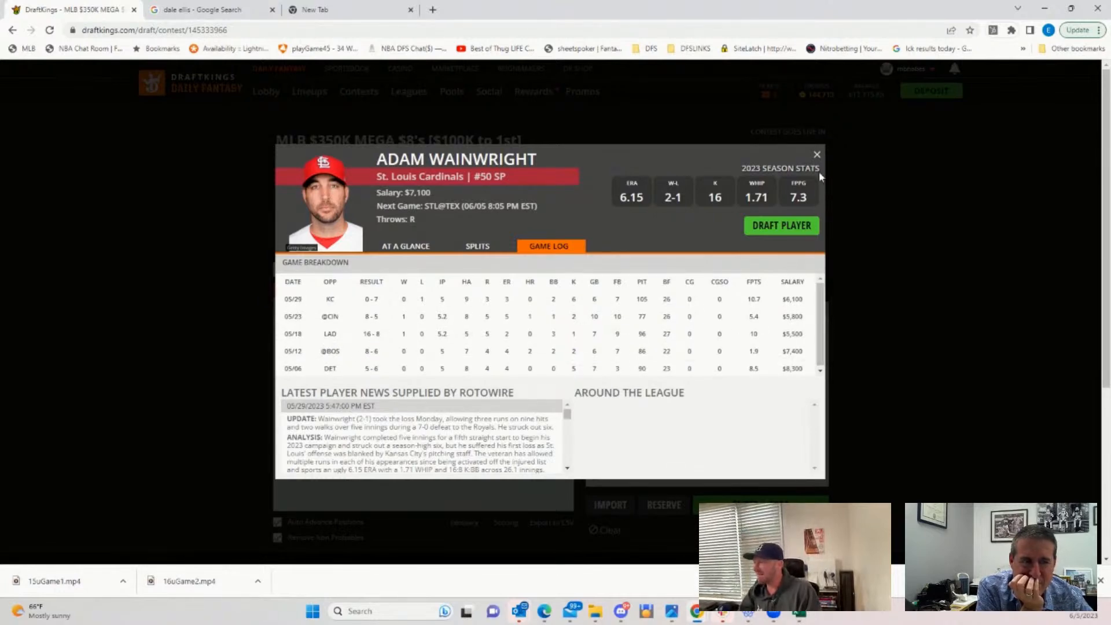
click(821, 156)
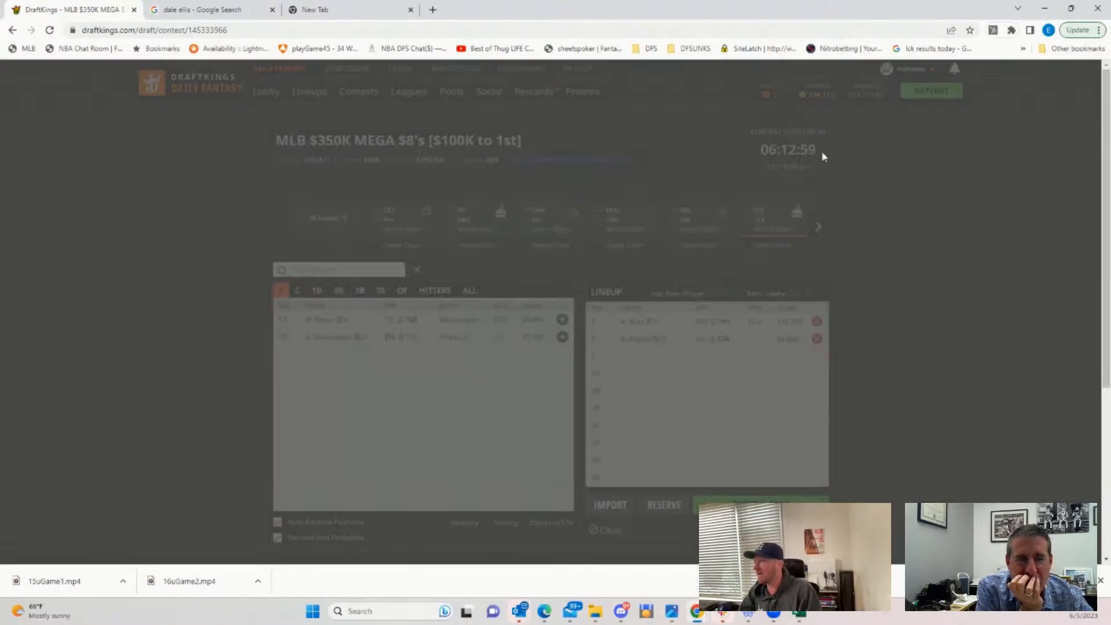
click(335, 325)
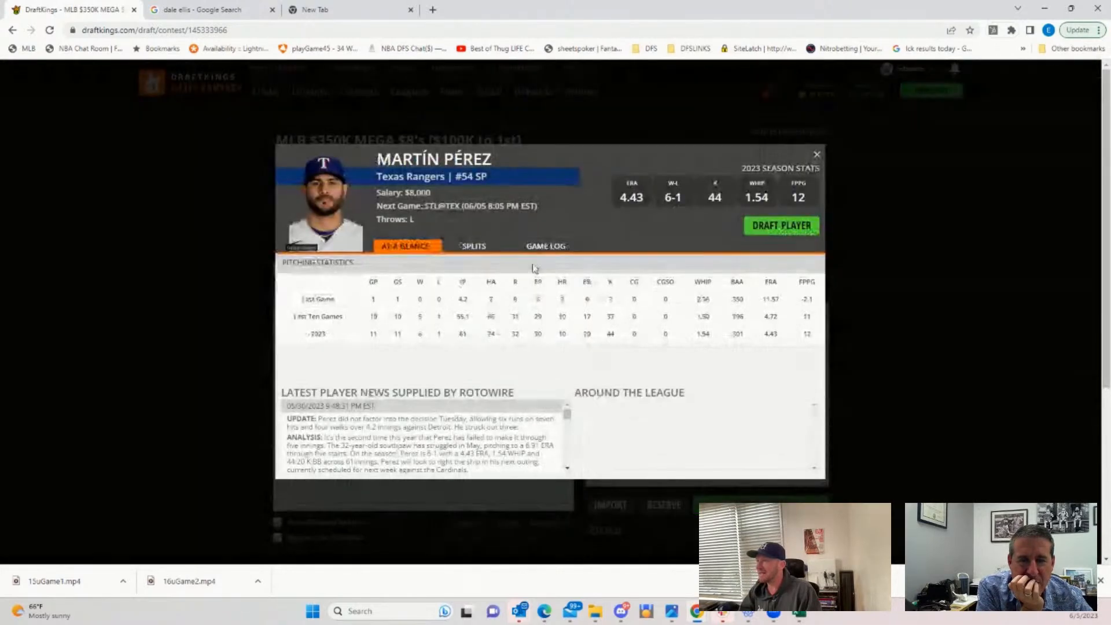
click(546, 246)
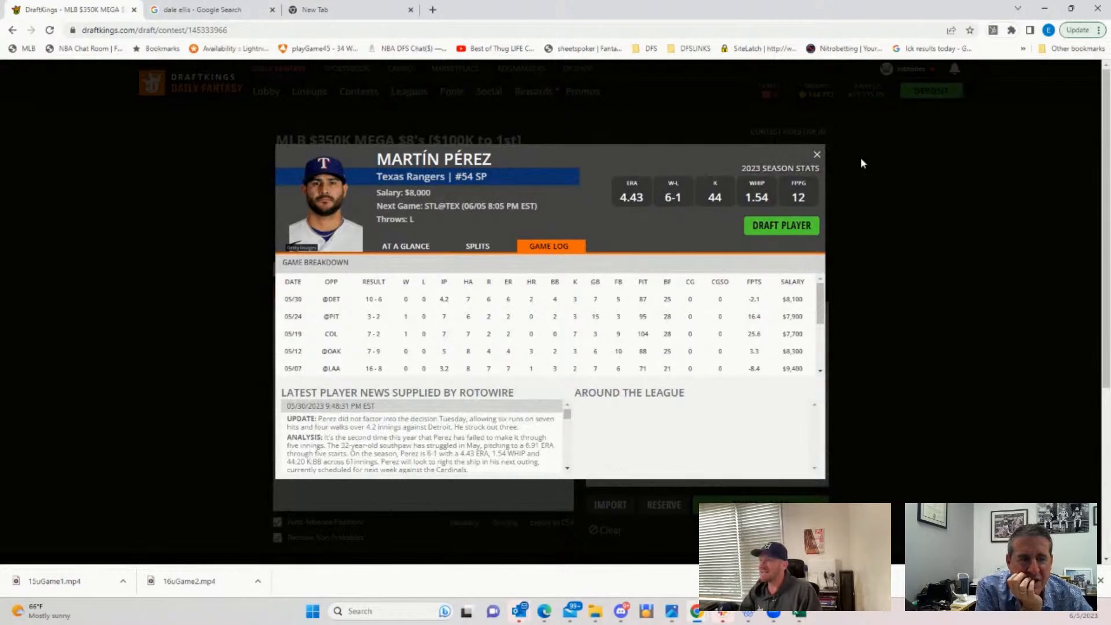
click(818, 154)
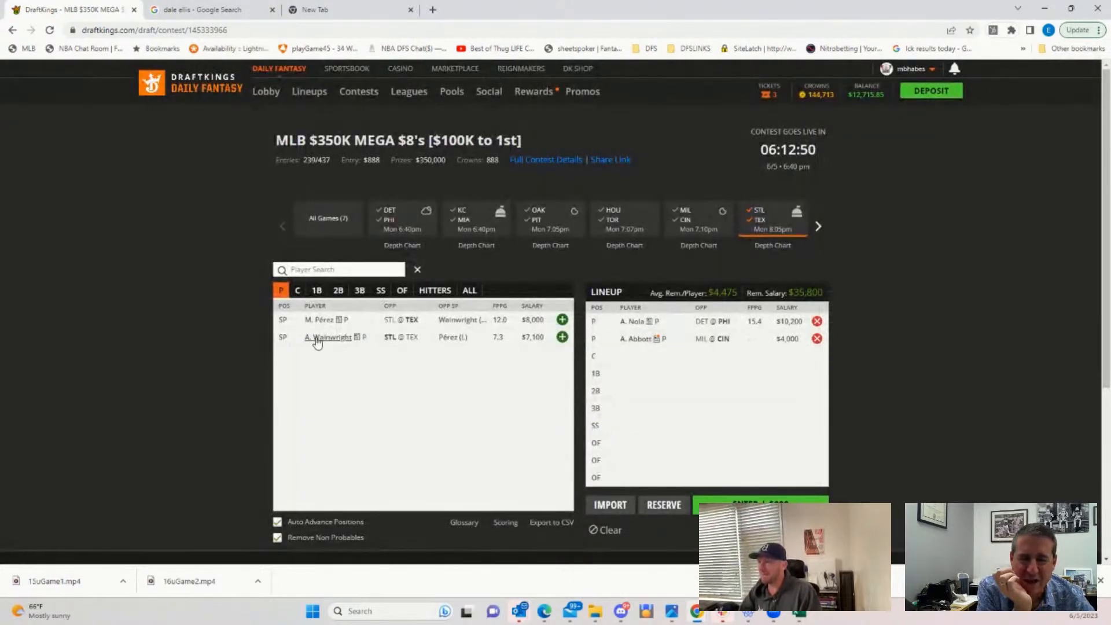
Recheck Adam Wainwright's season summary and Martín Pérez's game log, then close the player card.
click(304, 343)
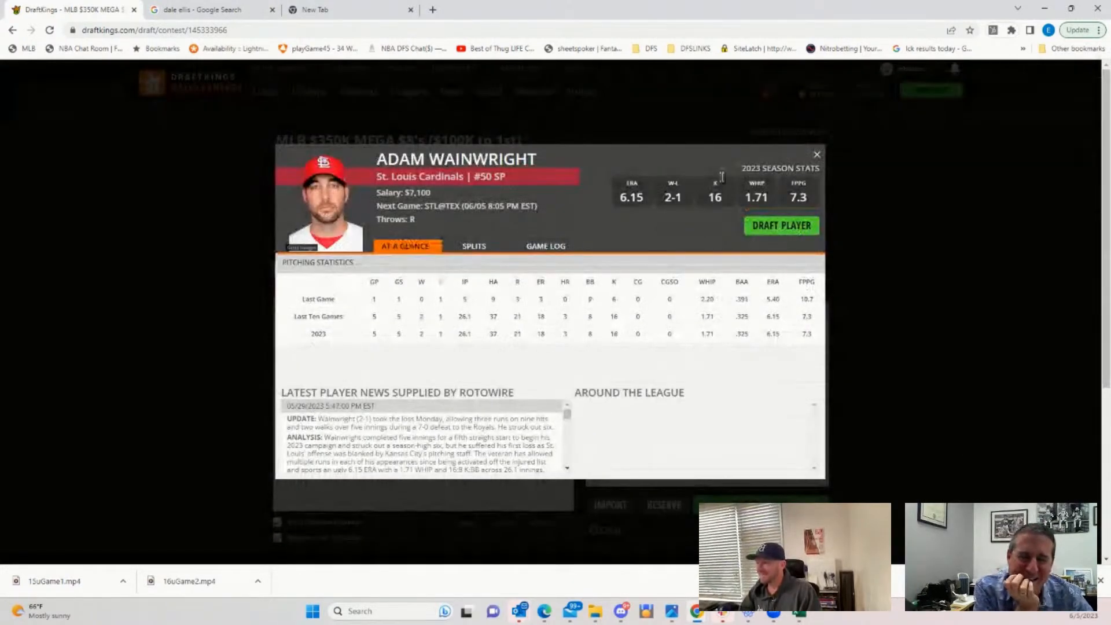
click(817, 155)
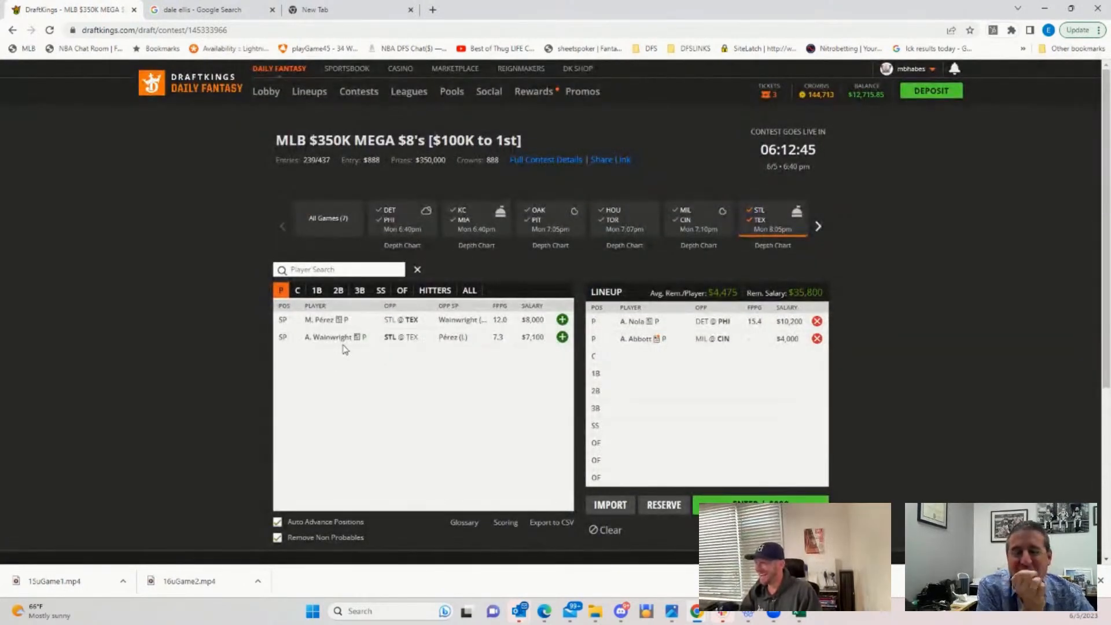
click(326, 320)
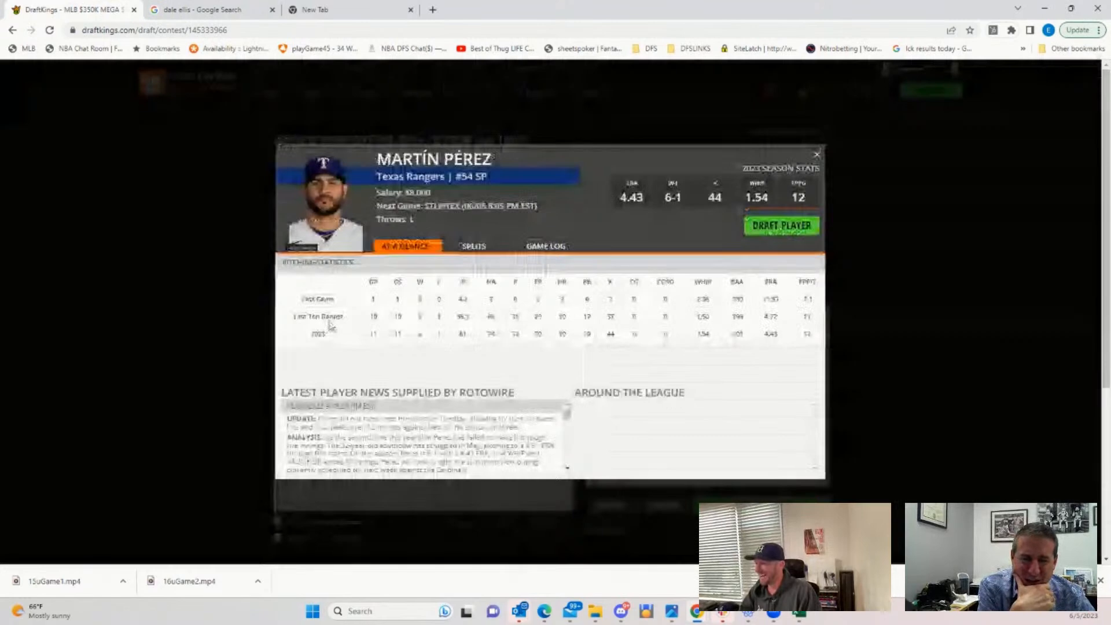
click(561, 252)
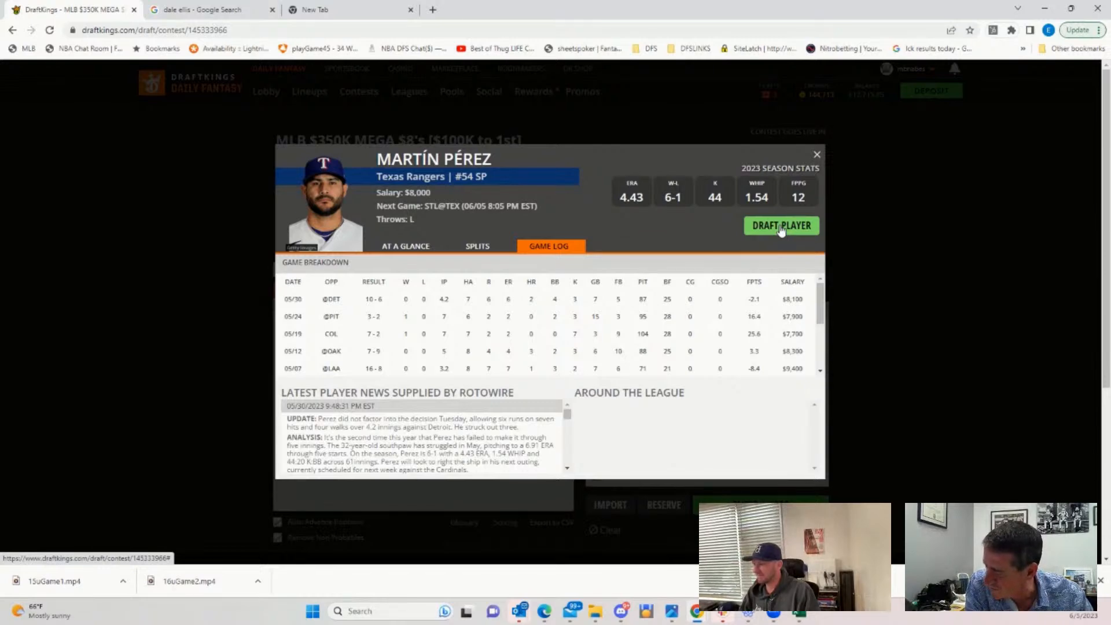
click(818, 155)
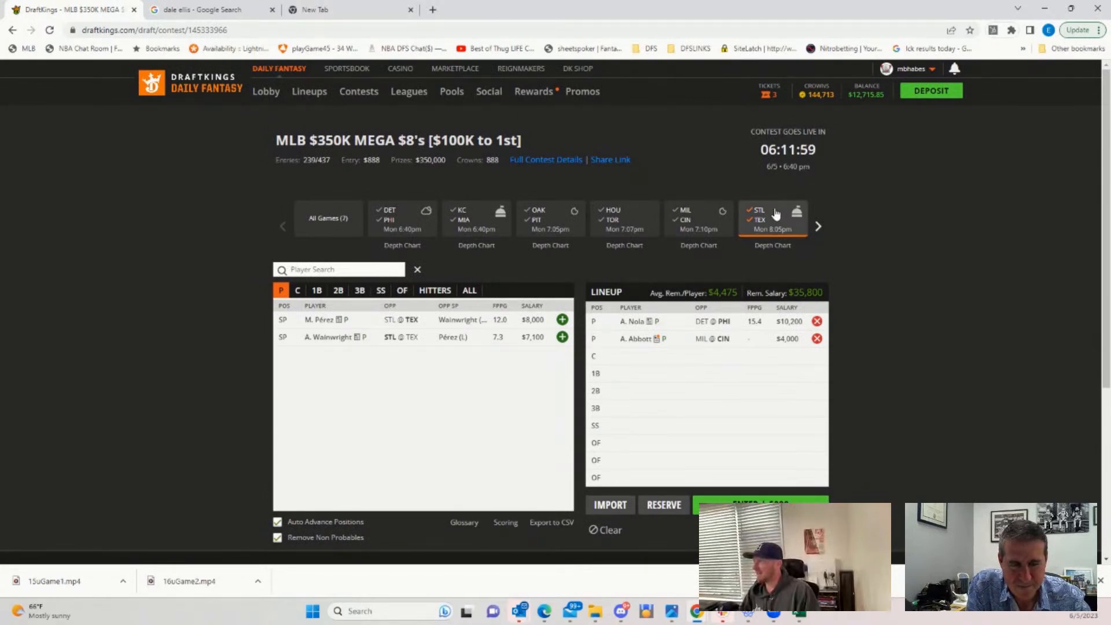
Narrow the pitchers to St. Louis, then clear that filter and list the pitchers for CHC @ SD.
click(756, 220)
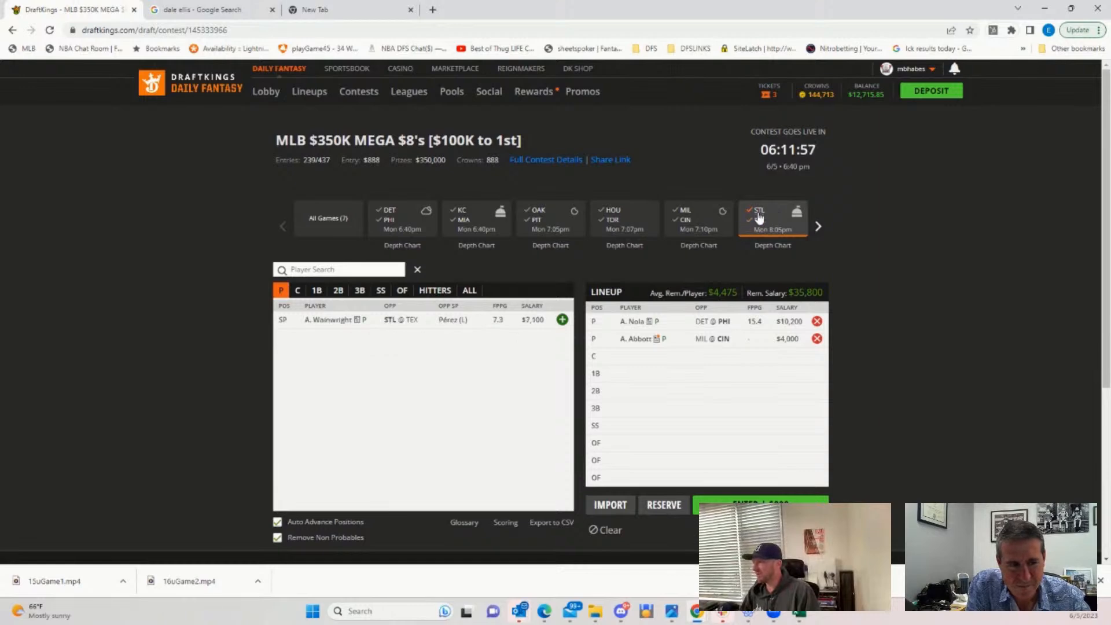
click(759, 213)
click(818, 226)
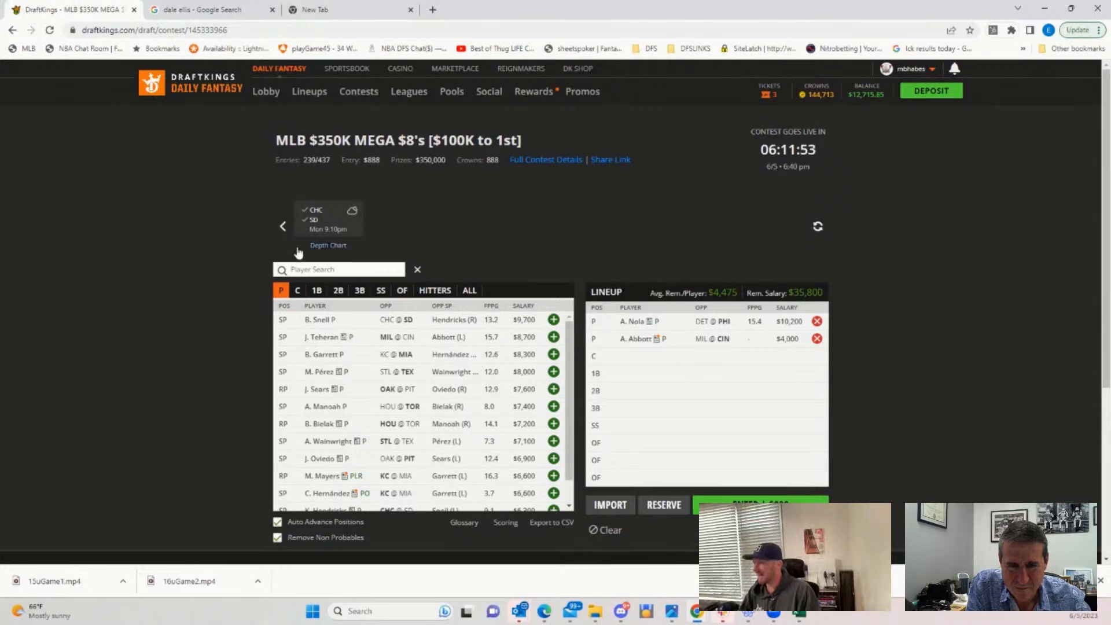
click(314, 220)
click(314, 220)
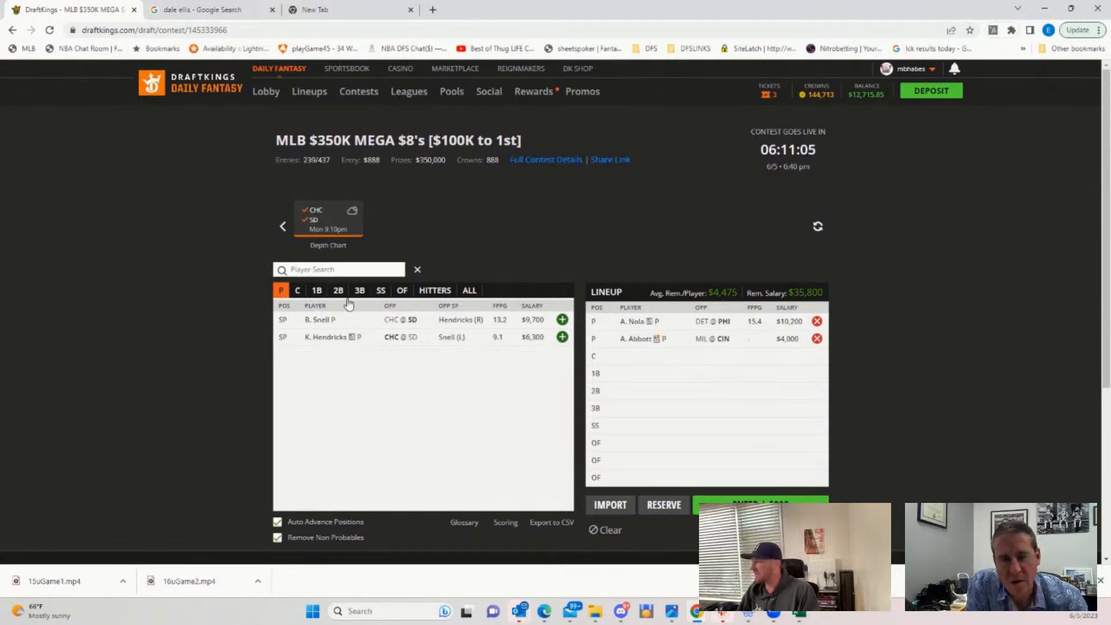
Study Blake Snell's game log, comparing his May starts with those in April, then close his player card.
click(319, 323)
click(547, 251)
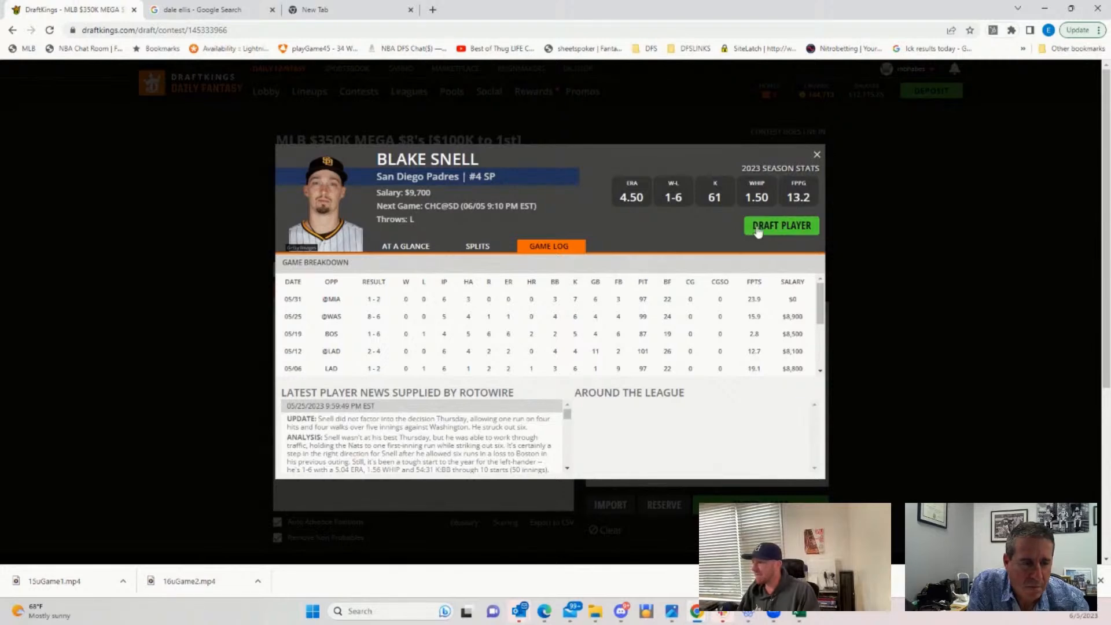
scroll(815, 307, down, 3)
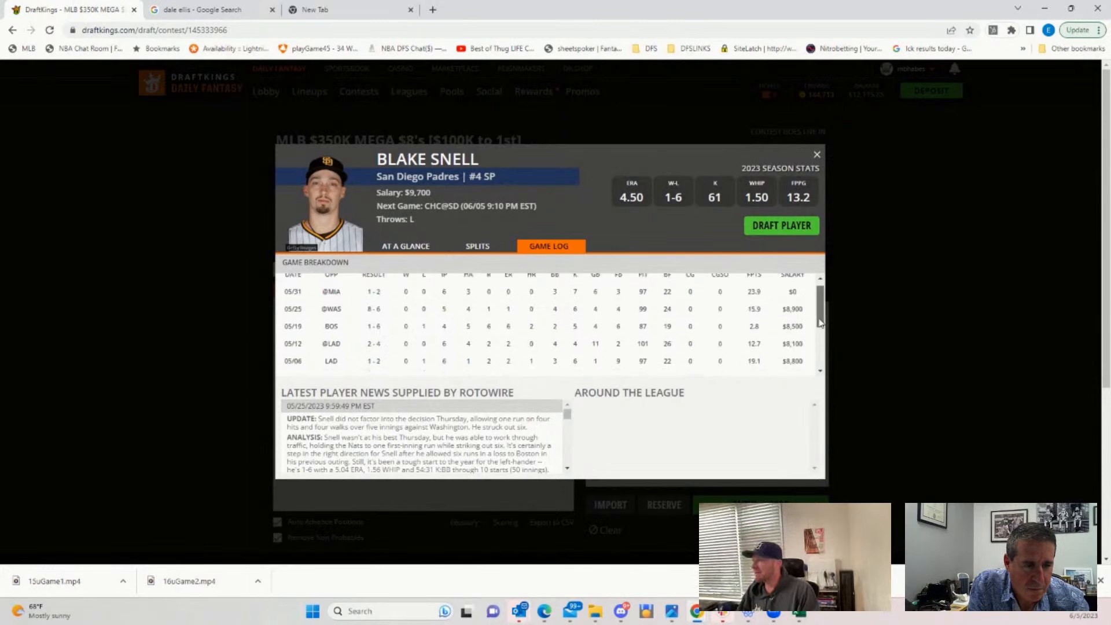
scroll(819, 347, up, 4)
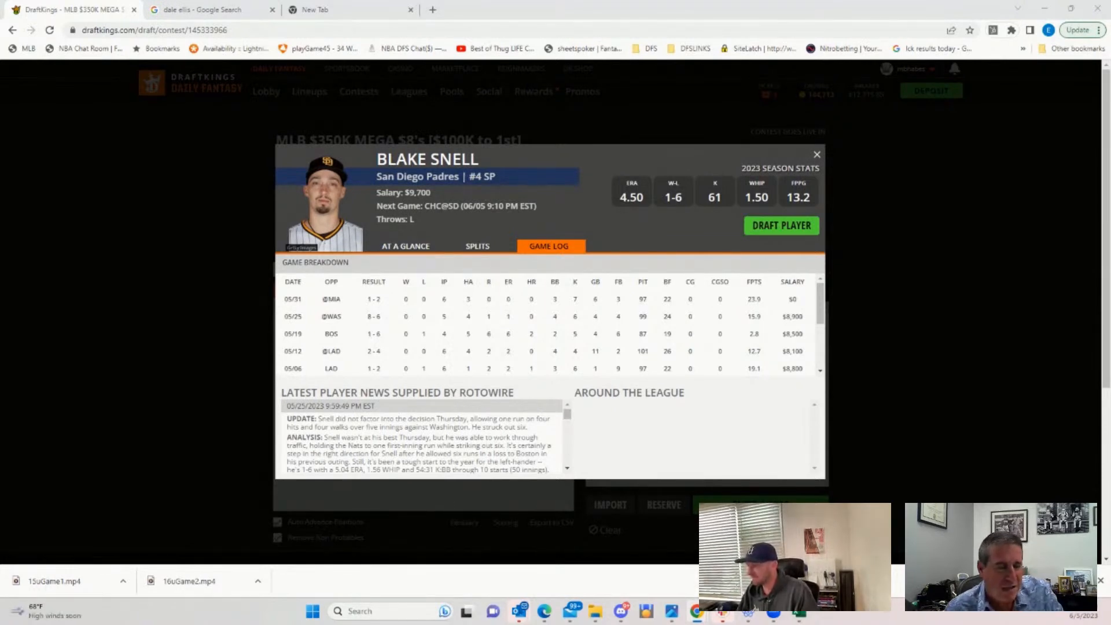
drag(821, 309, 803, 256)
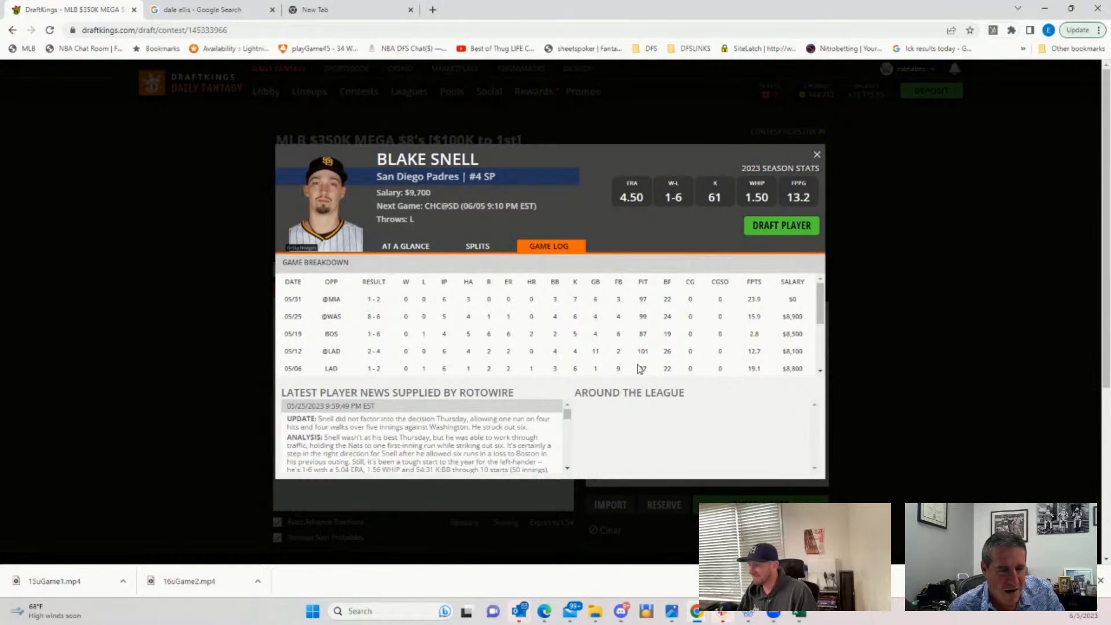
scroll(641, 369, down, 1)
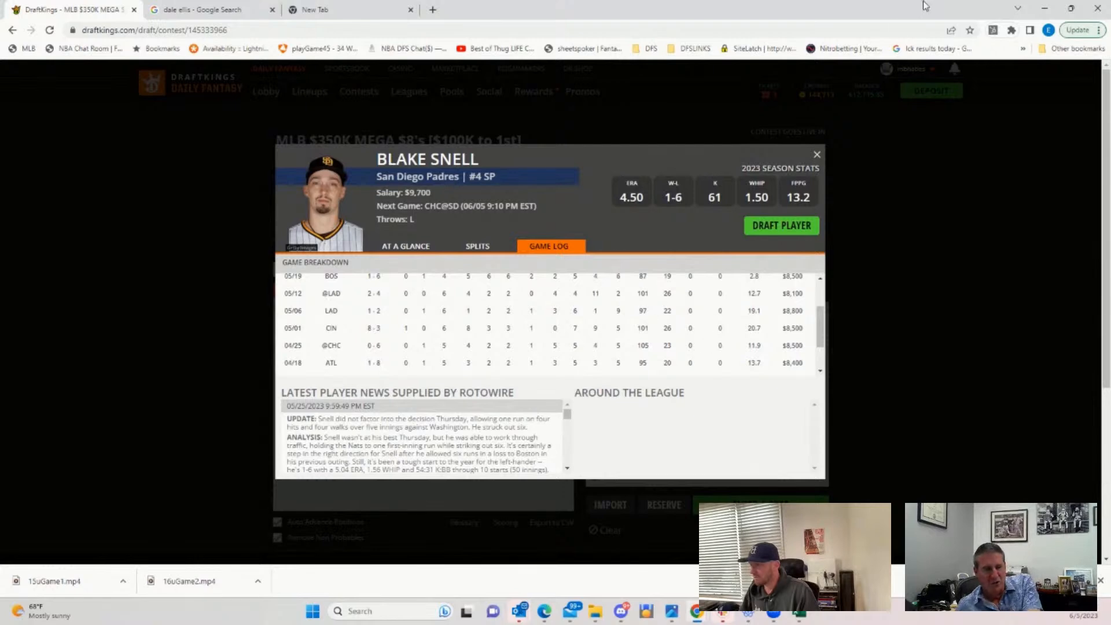
click(817, 155)
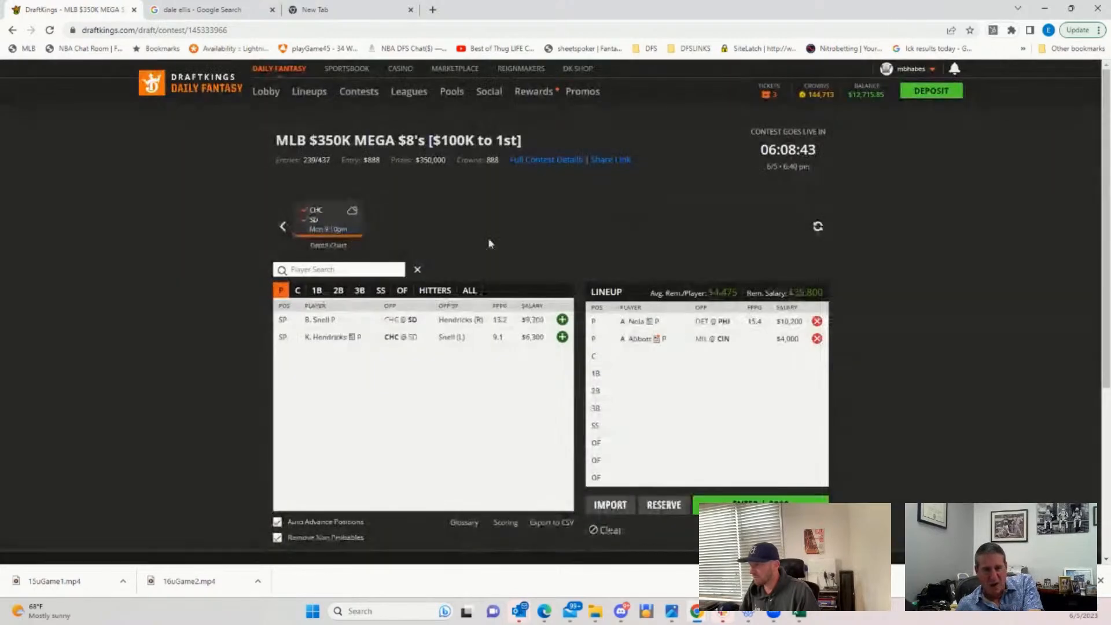
List only the Cubs hitters and add Morel, Hoerner, Swanson, Suzuki and Wisdom to the lineup.
click(437, 291)
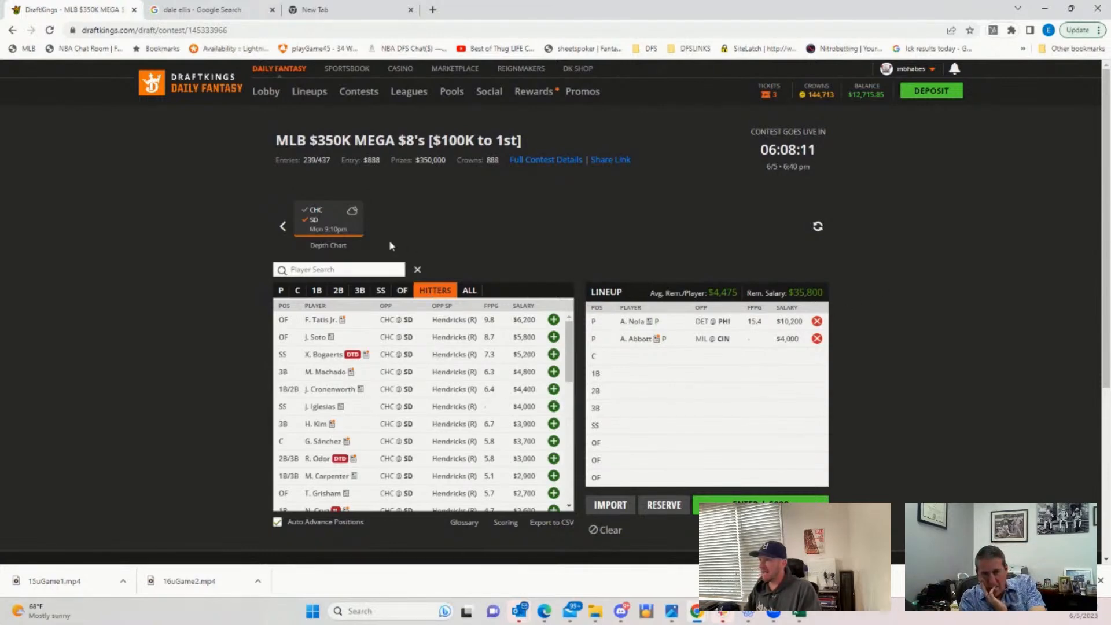
click(314, 210)
click(313, 220)
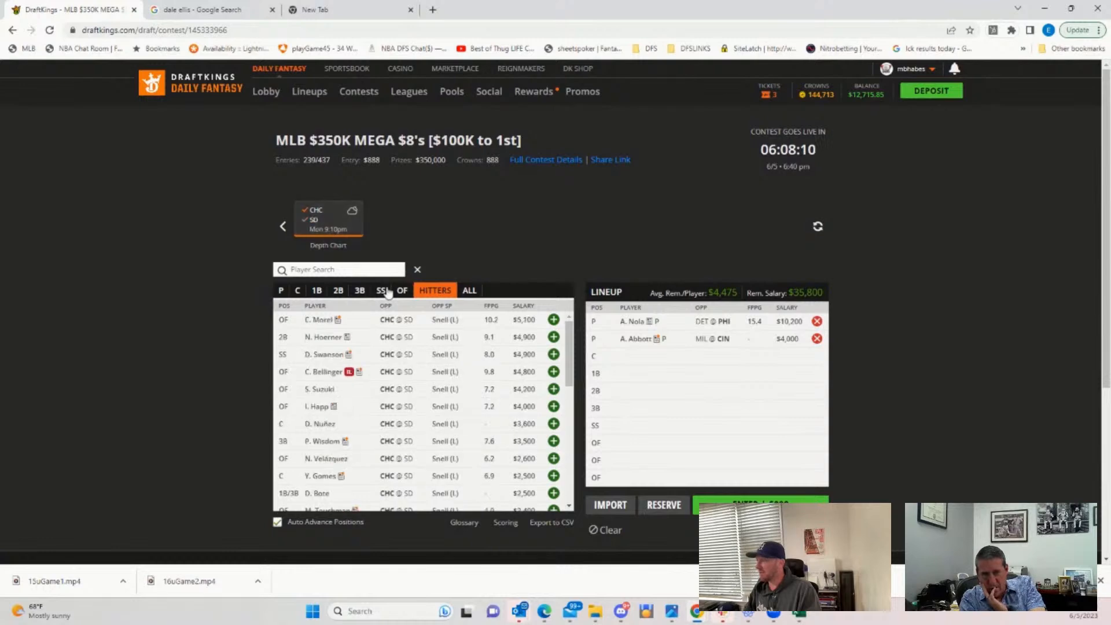
click(554, 320)
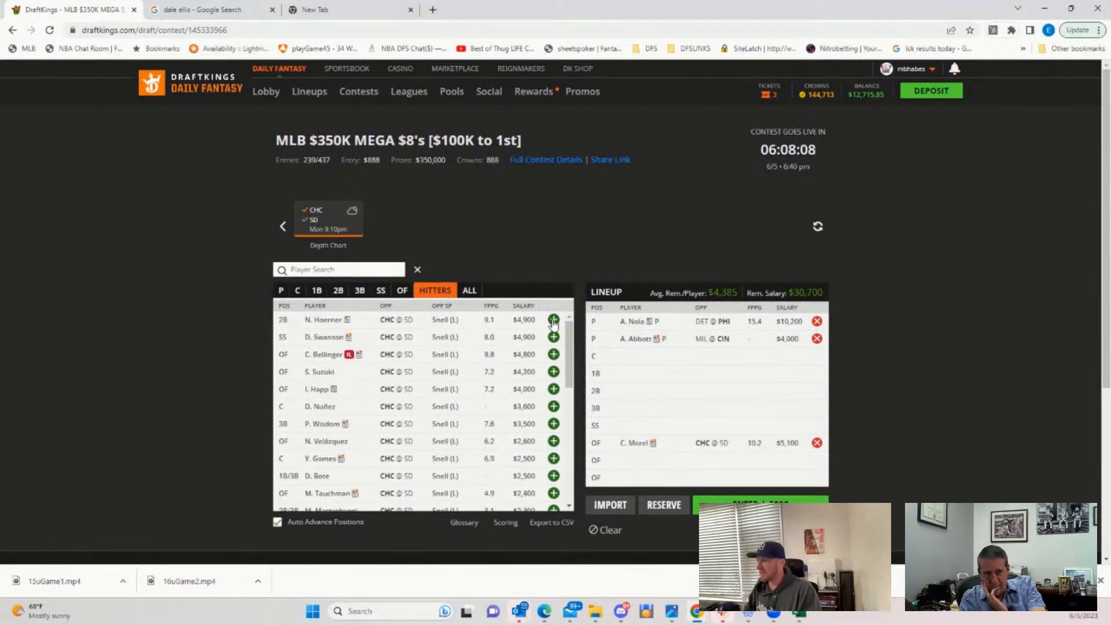
click(554, 320)
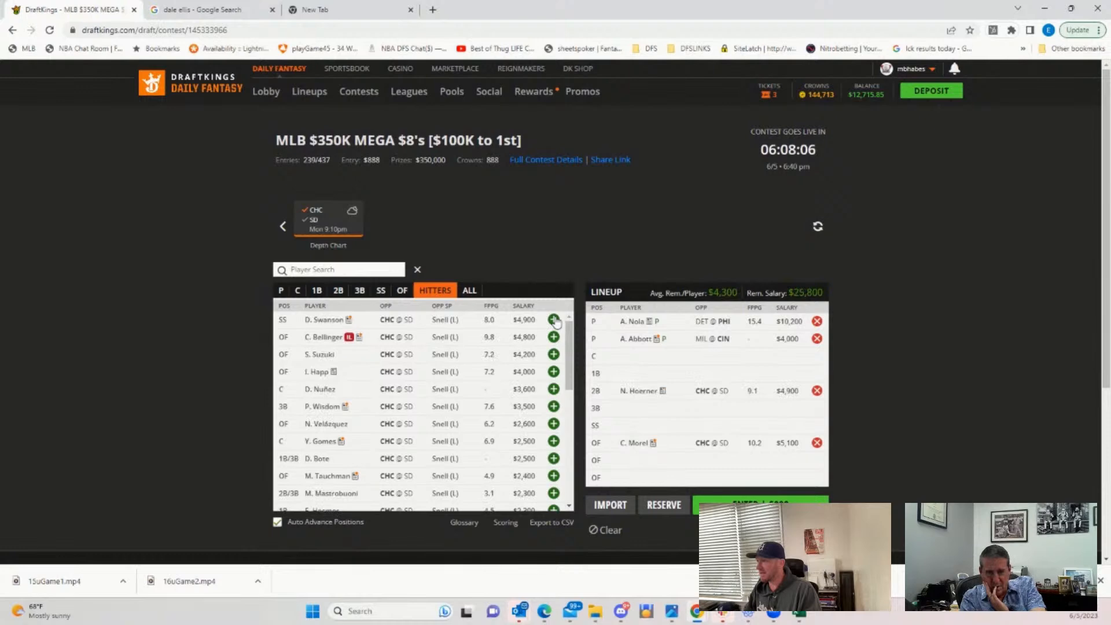
click(554, 320)
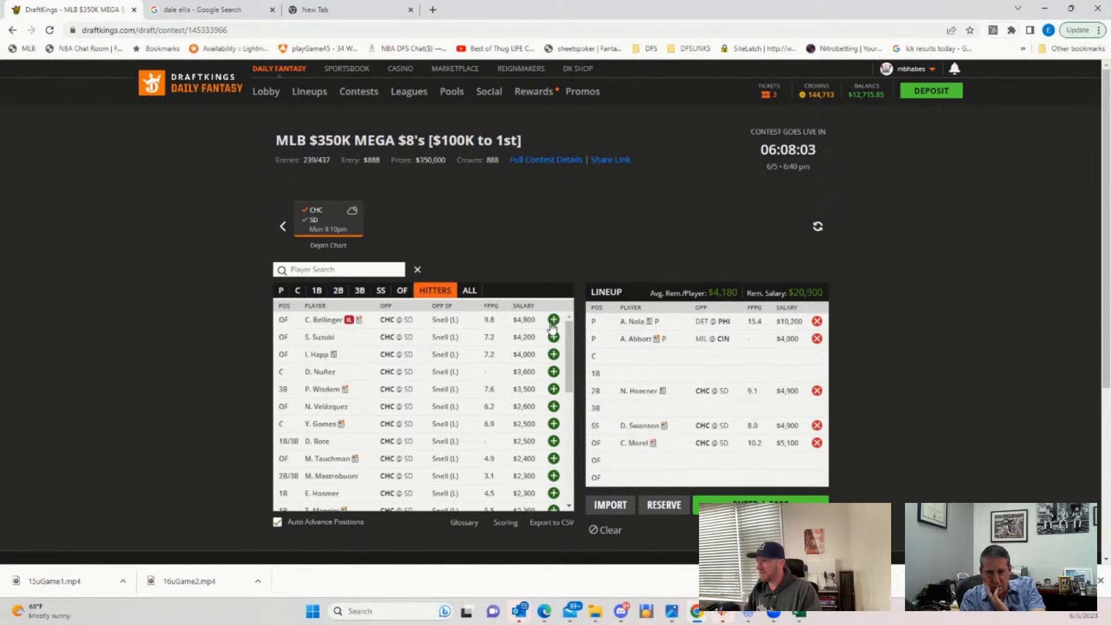
click(554, 338)
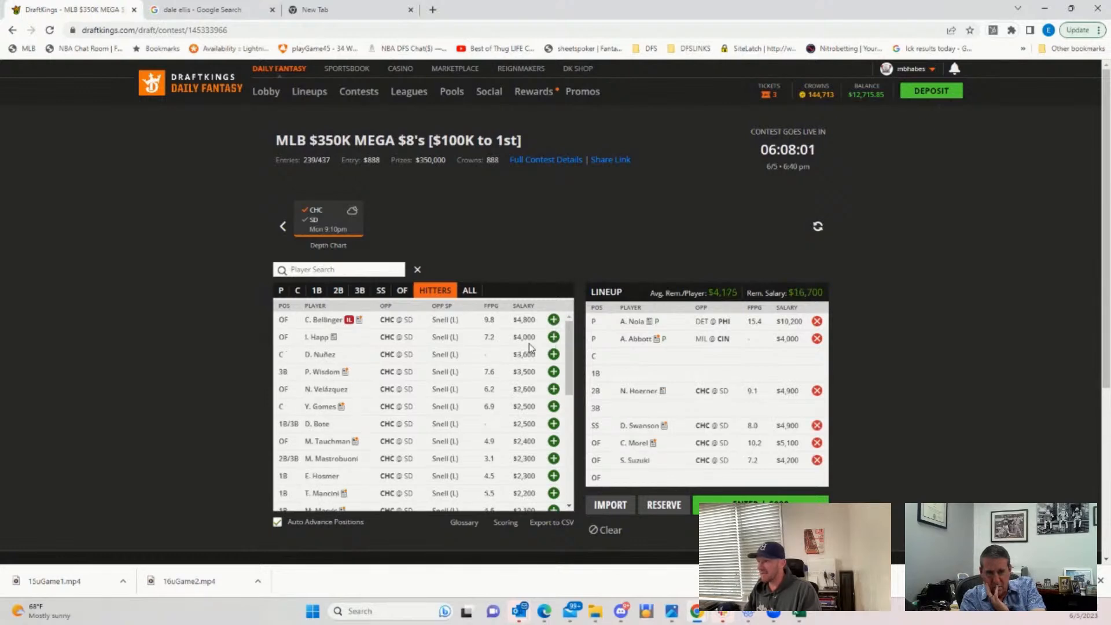
click(554, 371)
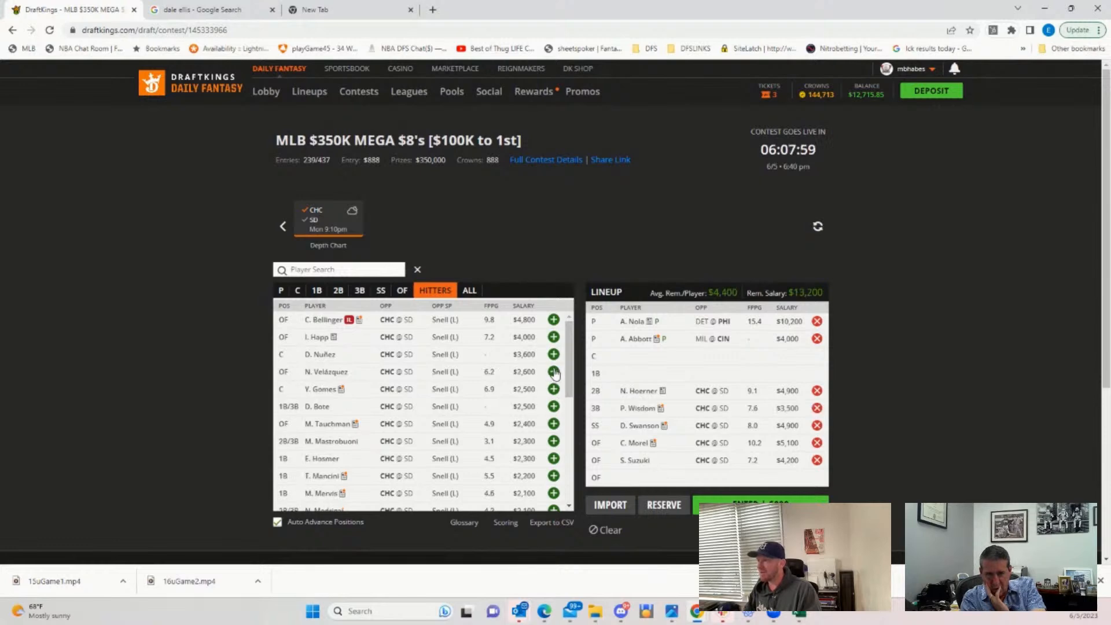
Check Patrick Wisdom's season summary and recent game log, then close his player card.
click(637, 409)
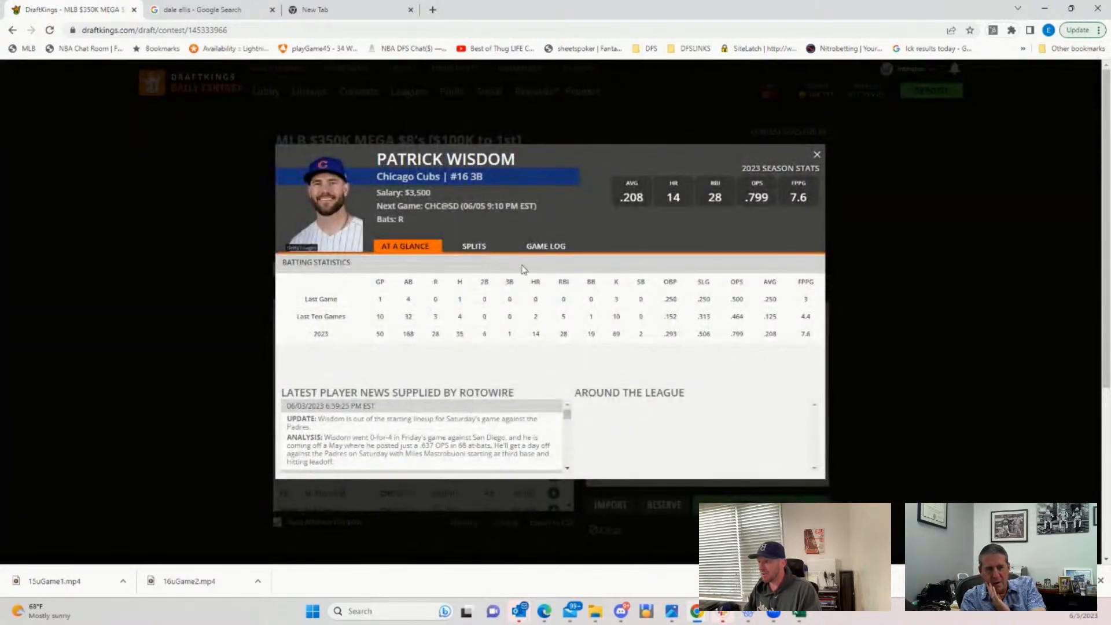
click(551, 248)
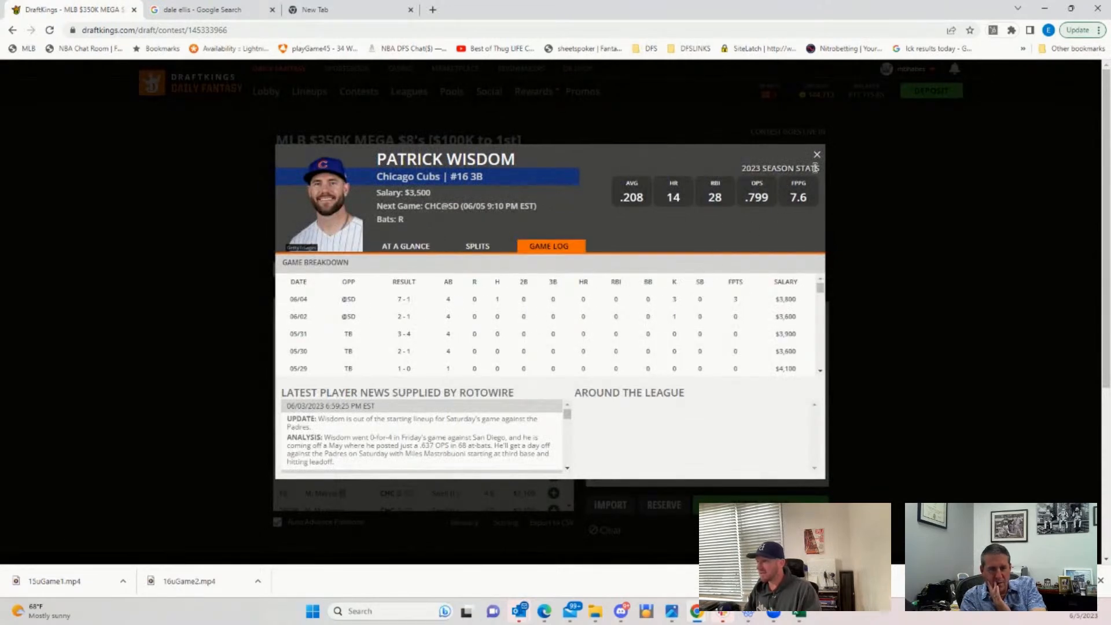
click(817, 155)
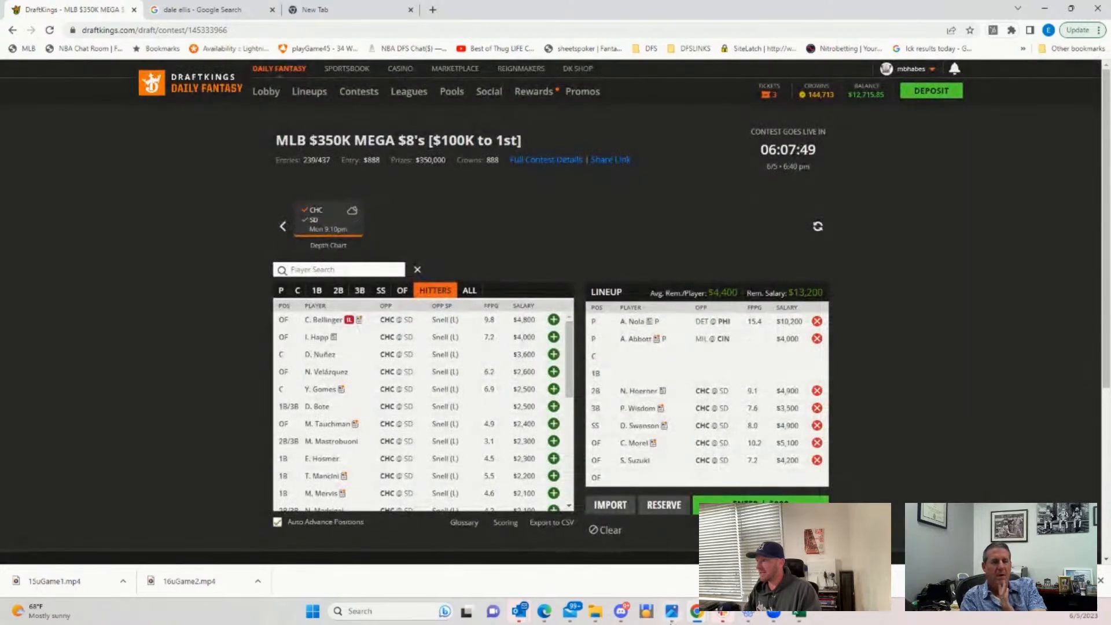
Clear the Cubs filter, review the Pittsburgh hitters, and return to the hitter list for all games.
mouse_move(671, 614)
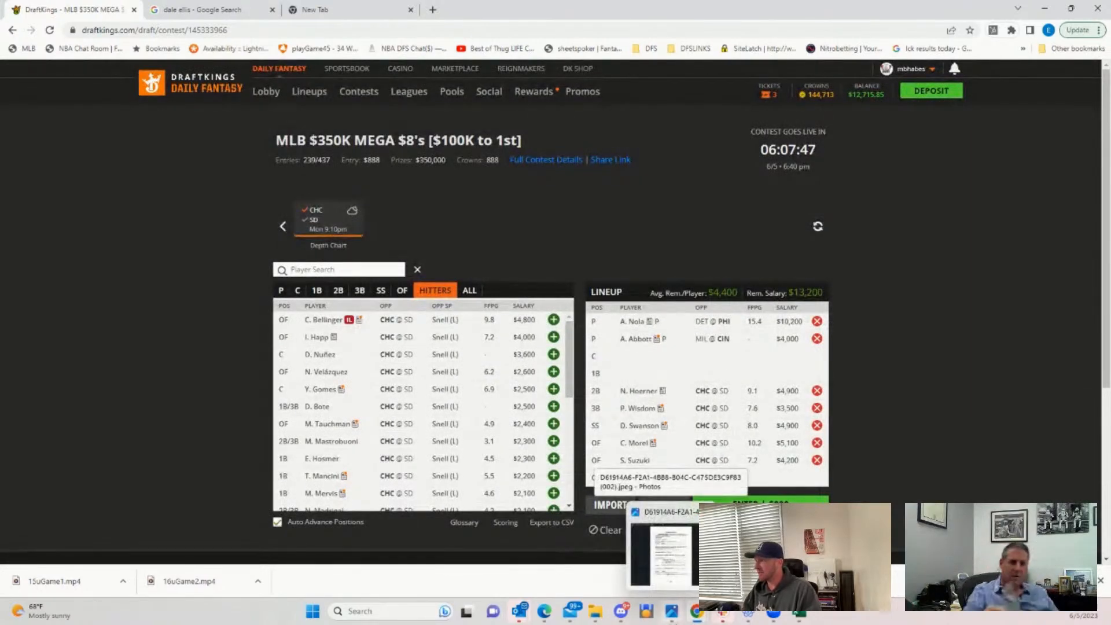
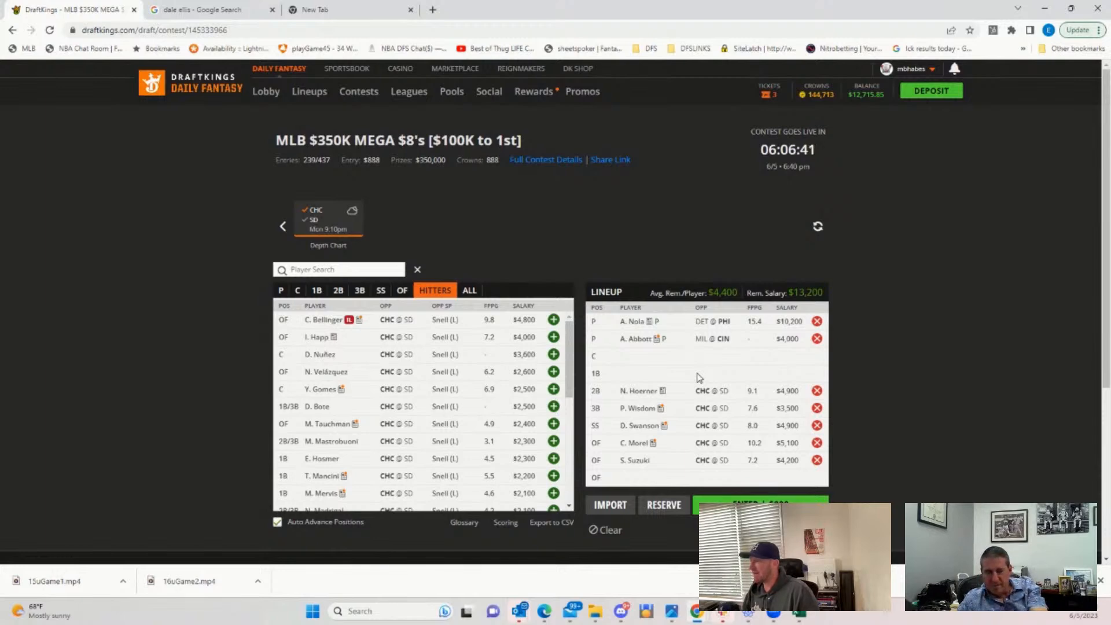
click(305, 225)
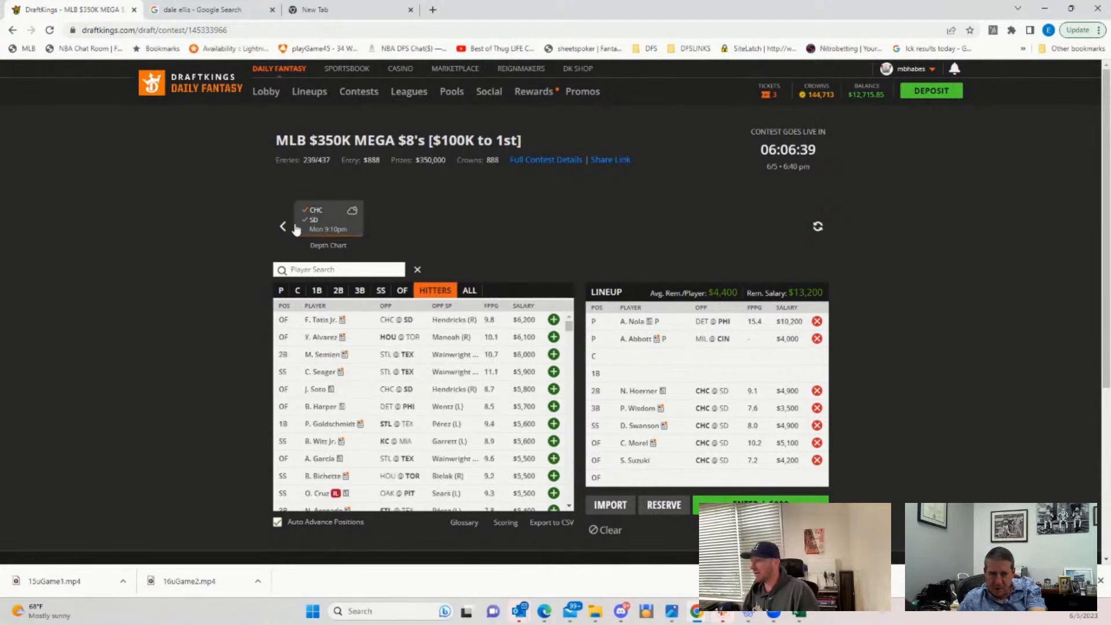
click(537, 226)
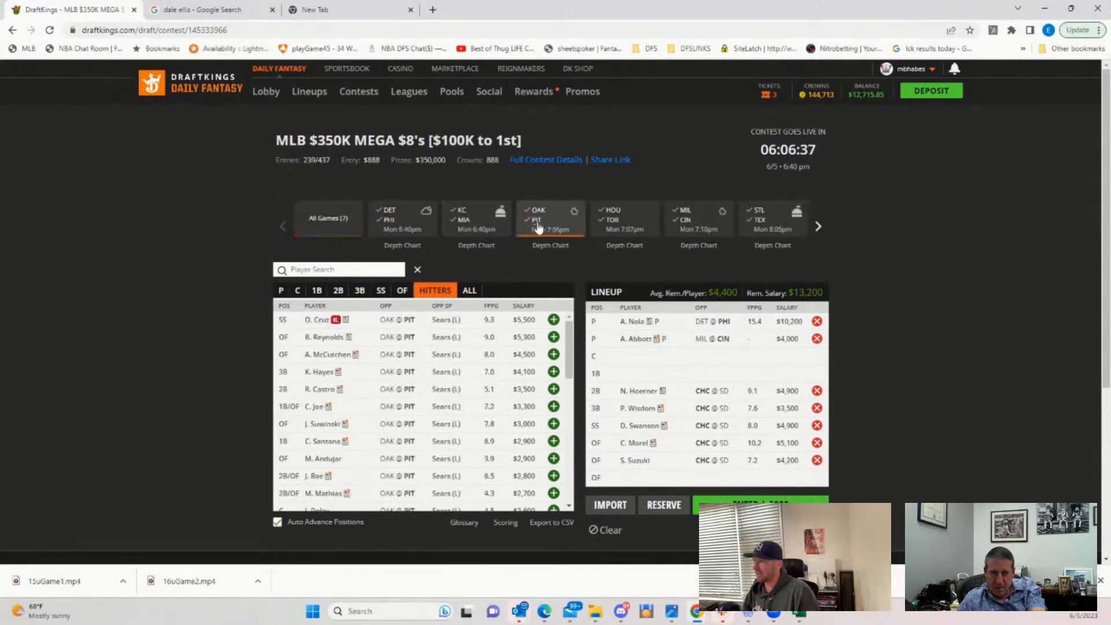
click(608, 228)
click(608, 227)
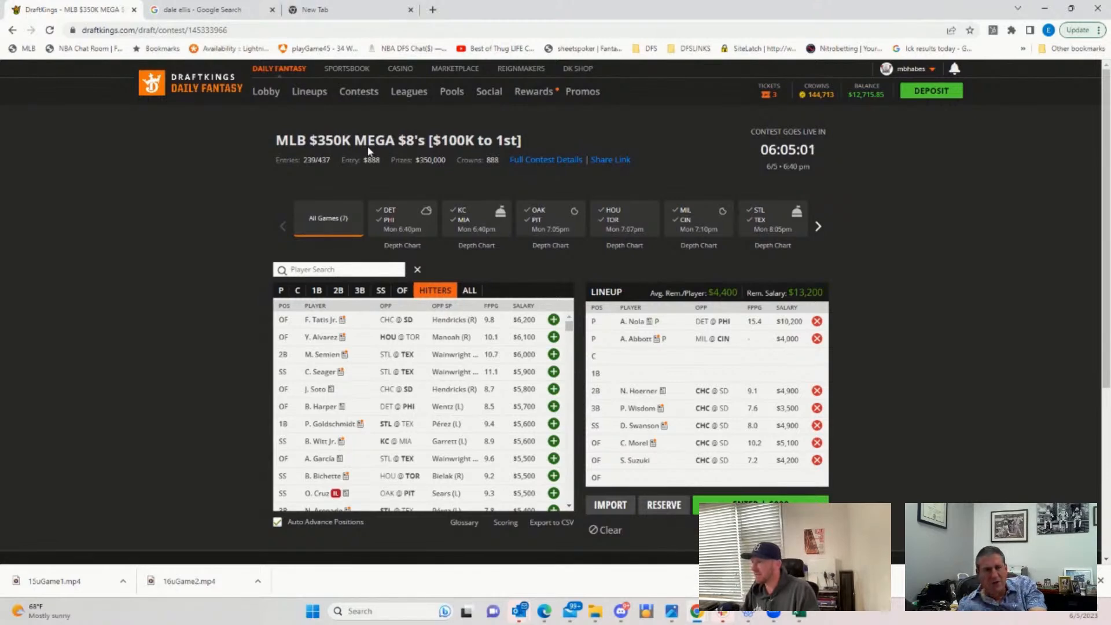
click(350, 13)
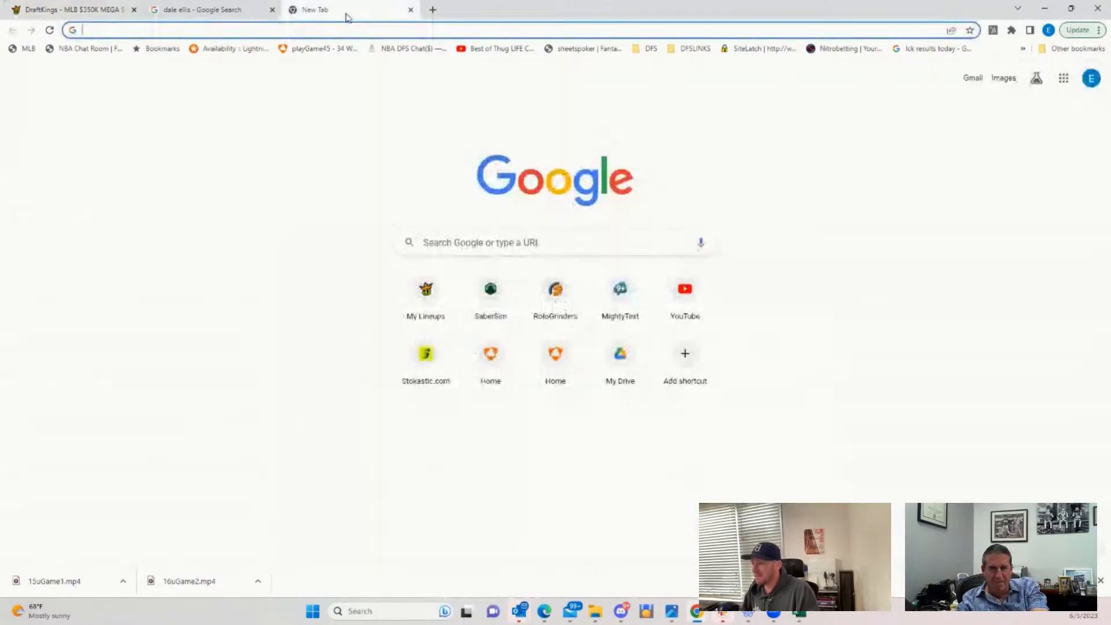
click(76, 8)
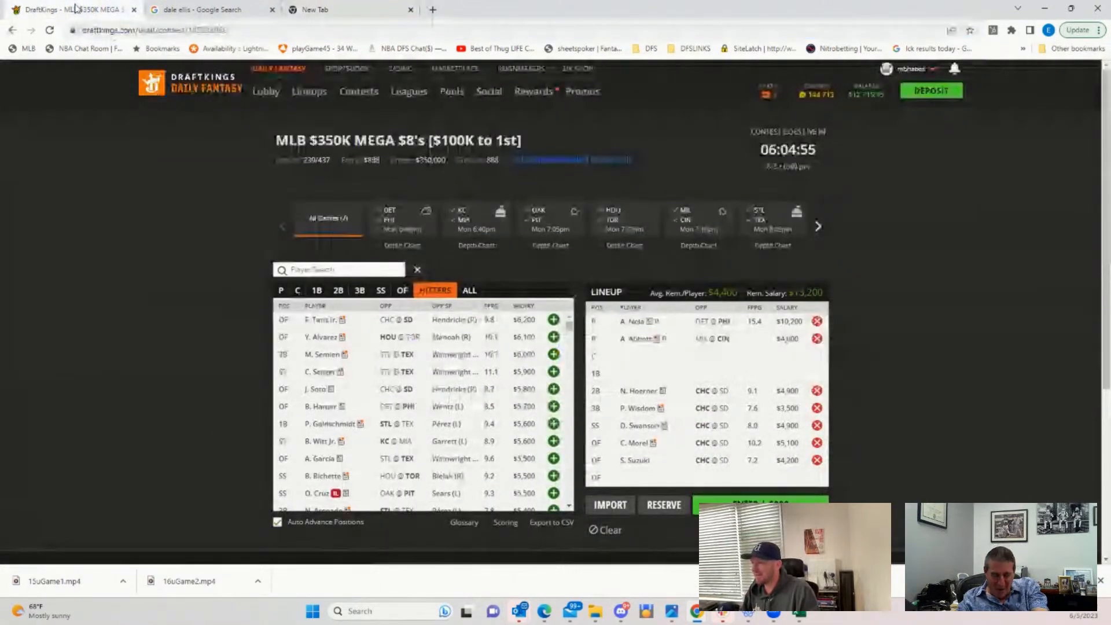